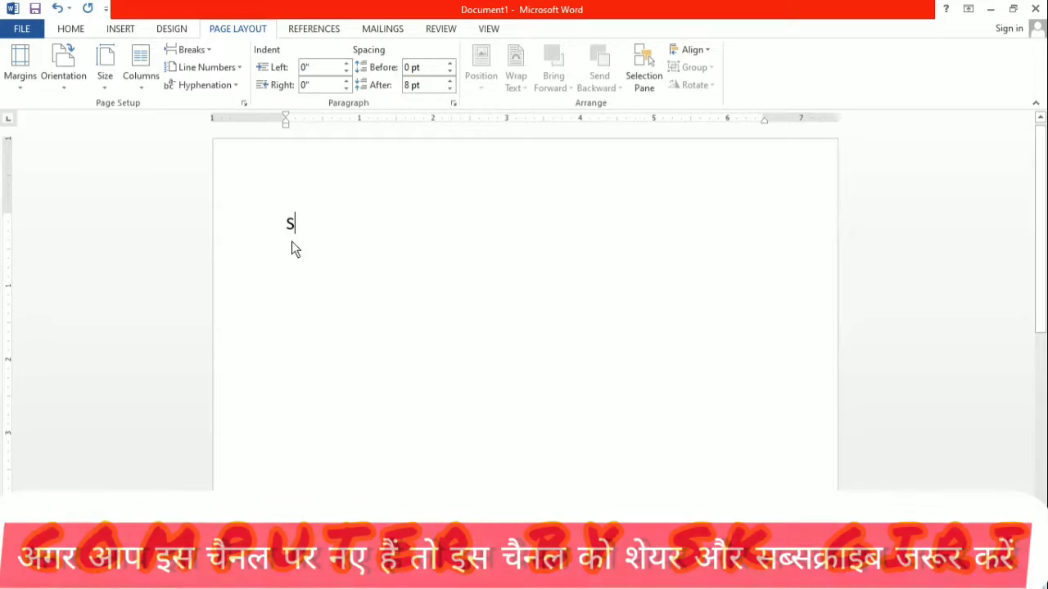
Continue the text after the initial S with DSDS and a long run of F characters wrapping onto a second line.
type("DSDS")
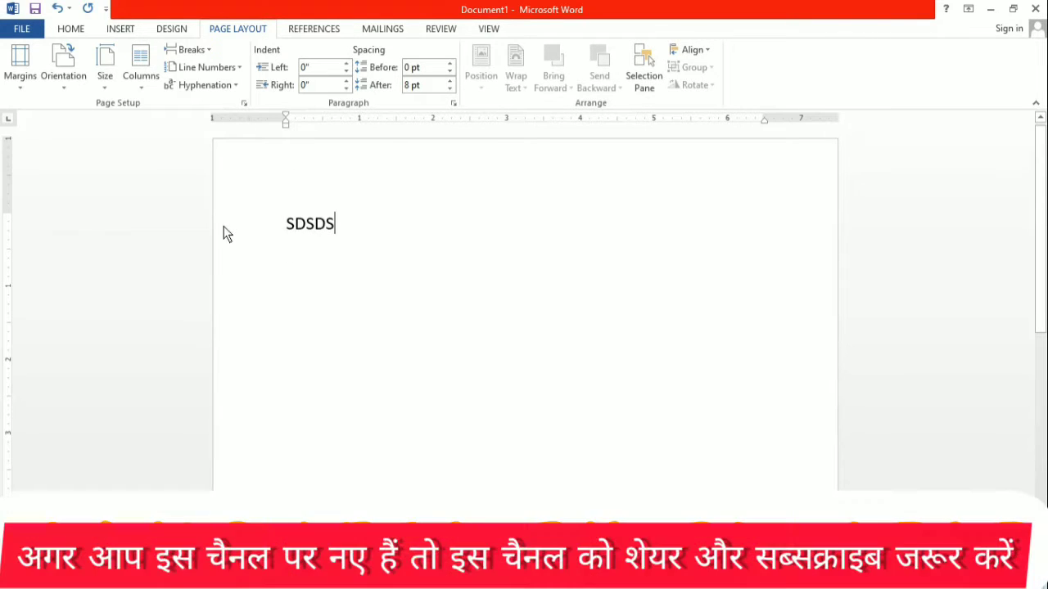
type("F")
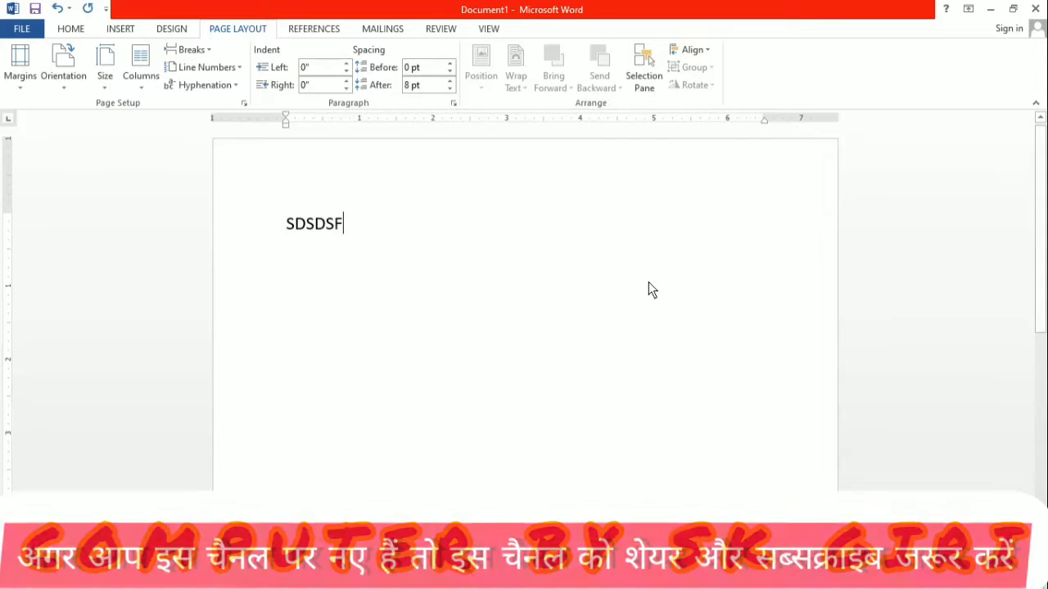
type("FFFFFFFFFFFFFFFFFFFFFFFFFFFFFFFFFFFFFFFFFFFFFFFFFFFFFFFFFFFFFFFFFFFFFFFFFFFFFFFFFFFFFFFFFFFFFFFFFFFFFFFFF")
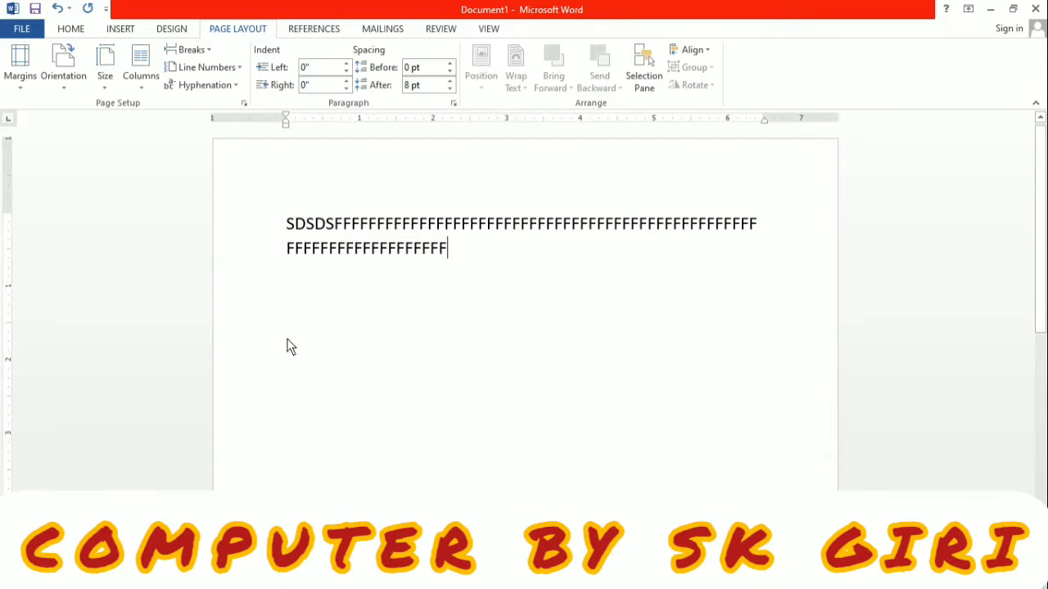
Browse the margin presets and apply the Normal margins to the document.
left_click(15, 89)
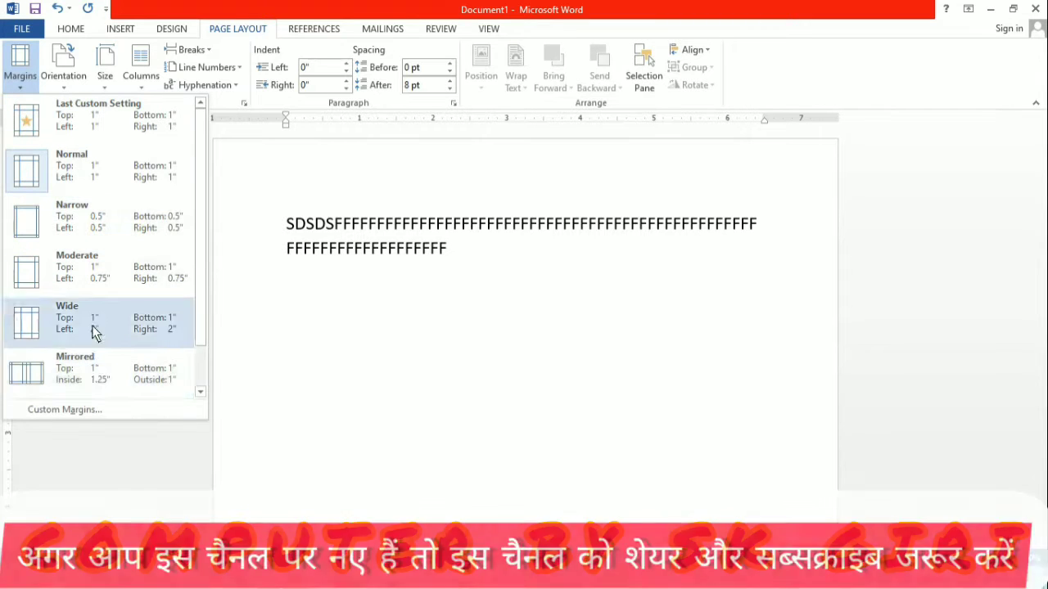
left_click_drag(198, 184, 202, 300)
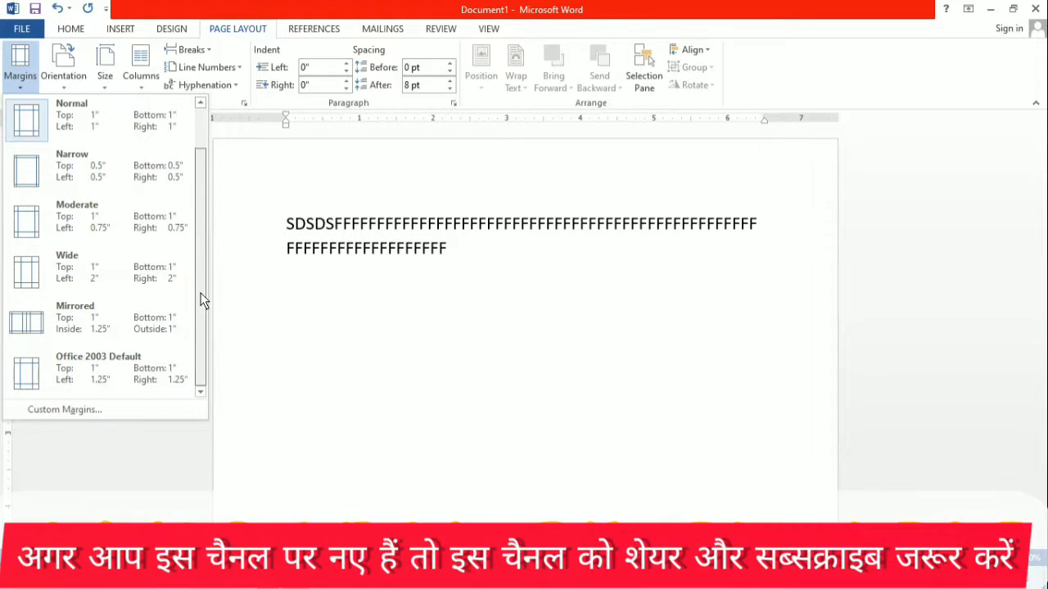
scroll(56, 210, "up", 1)
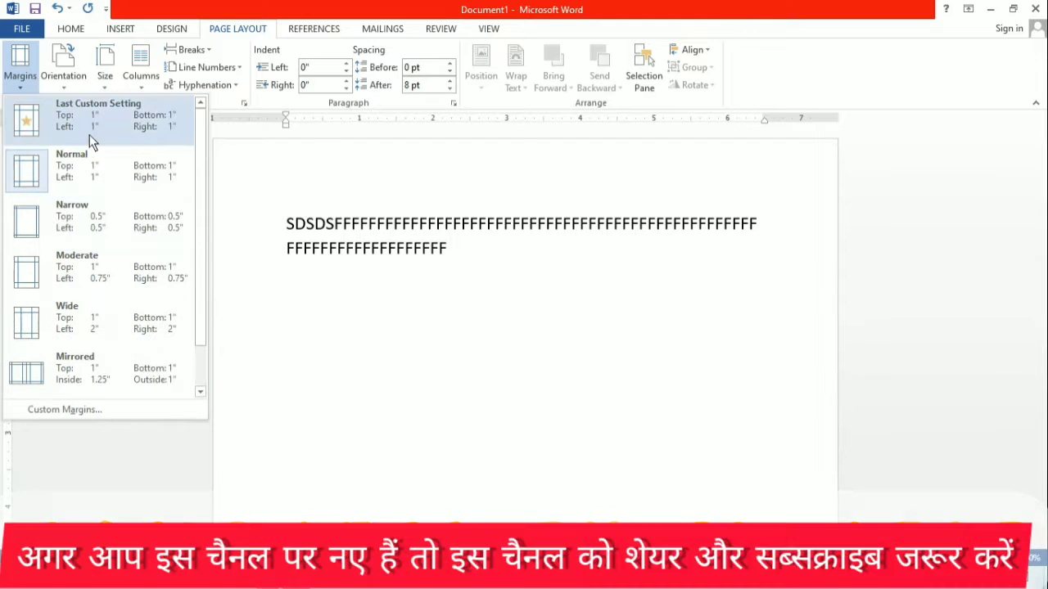
left_click(91, 167)
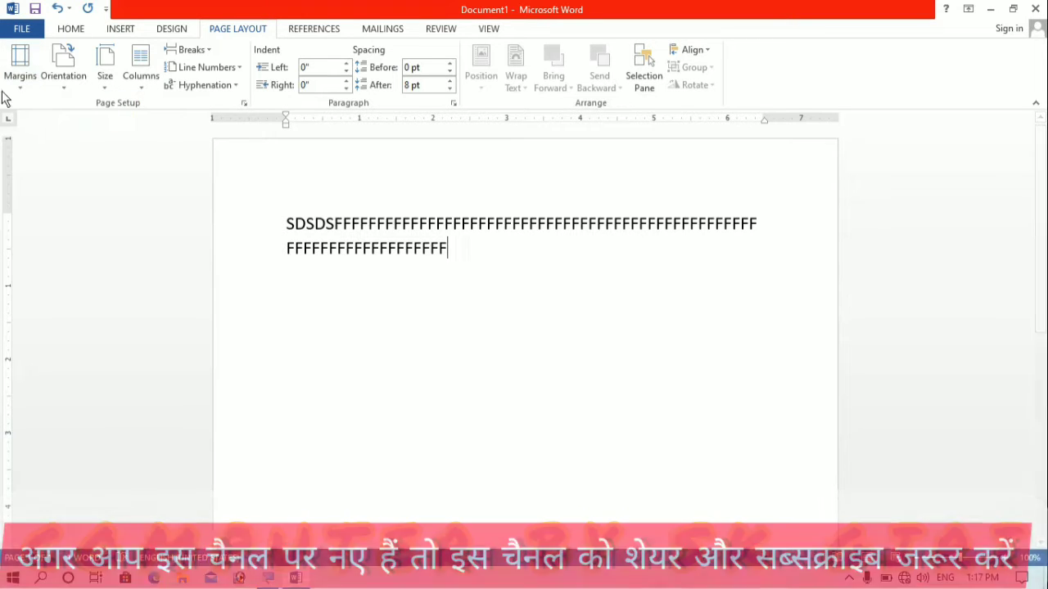
Apply the Narrow margin preset to the page, followed by the Wide preset.
left_click(18, 85)
left_click(77, 222)
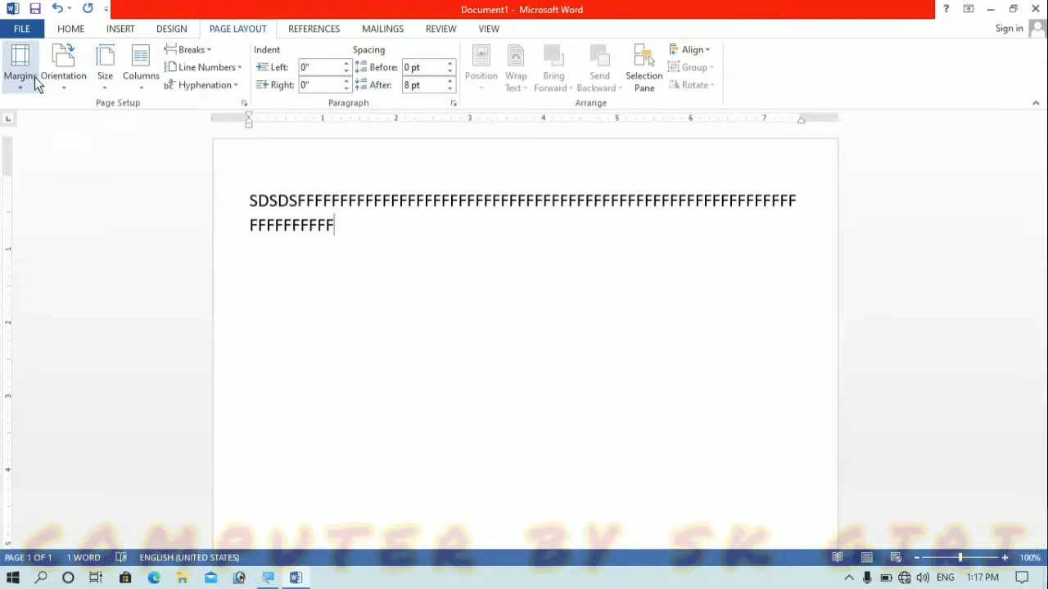
left_click(34, 79)
left_click(84, 319)
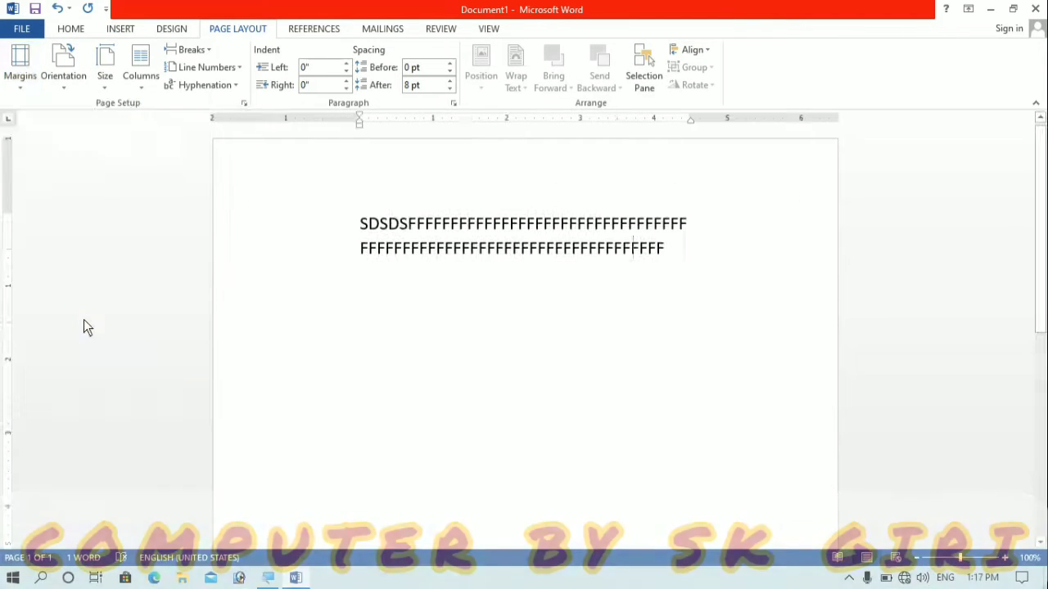
Open the custom margin settings and set the top margin to 1.4" and the bottom margin to 0.7".
left_click(19, 85)
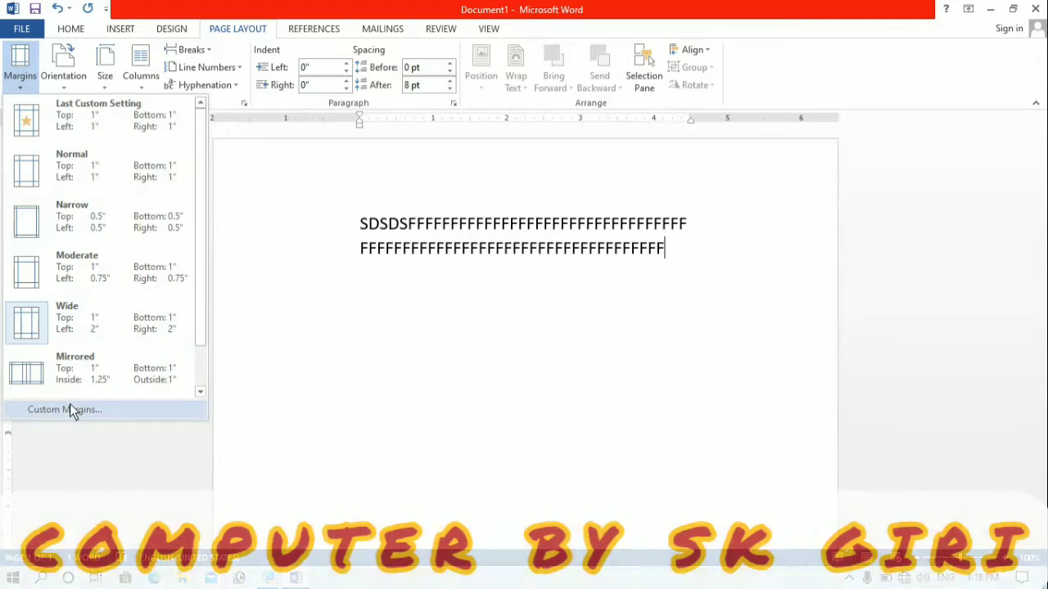
left_click_drag(203, 184, 198, 308)
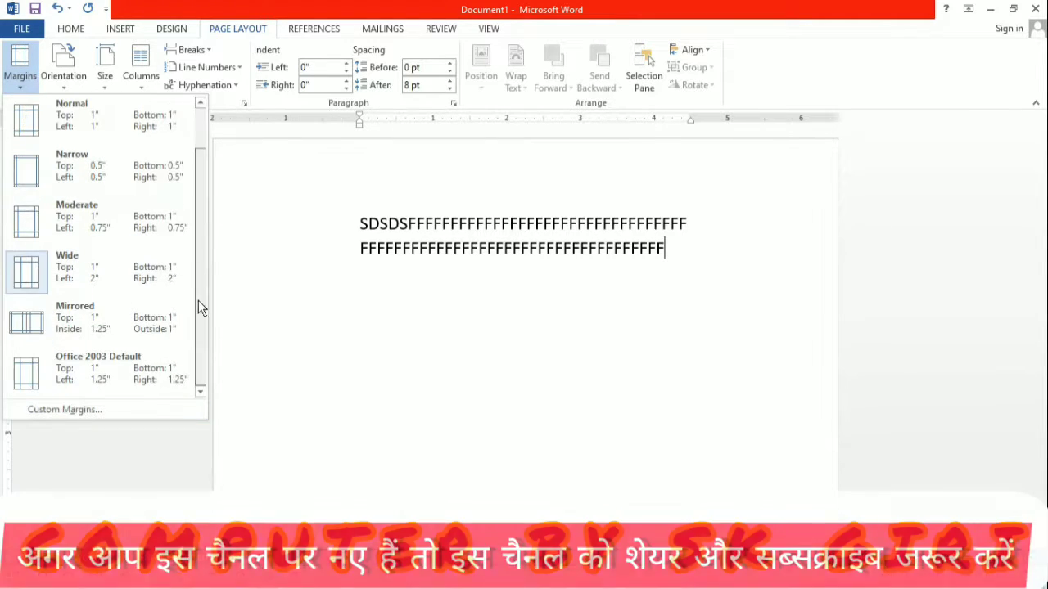
left_click_drag(227, 249, 227, 291)
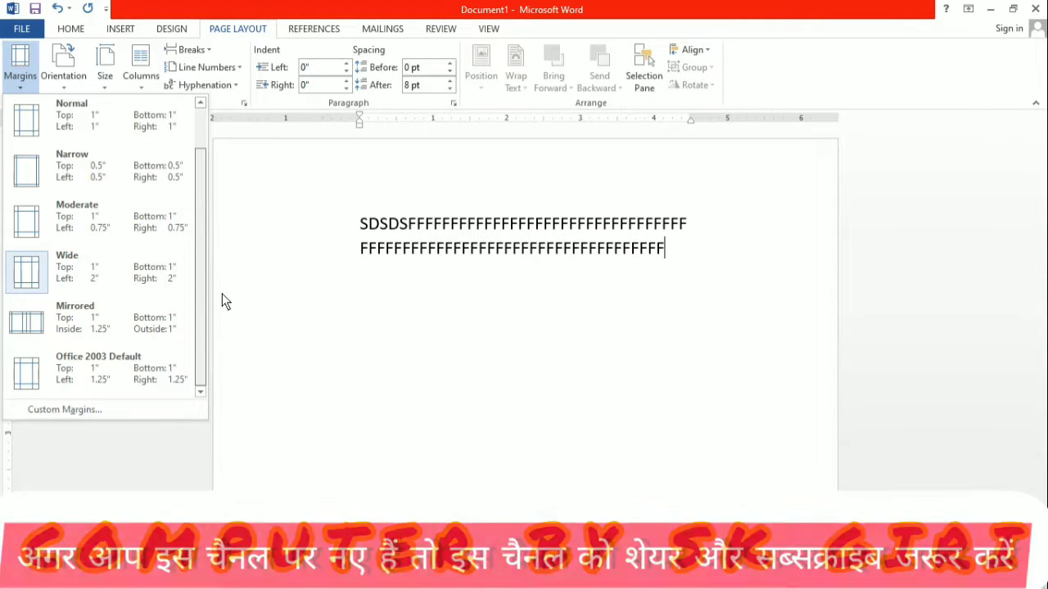
left_click(109, 408)
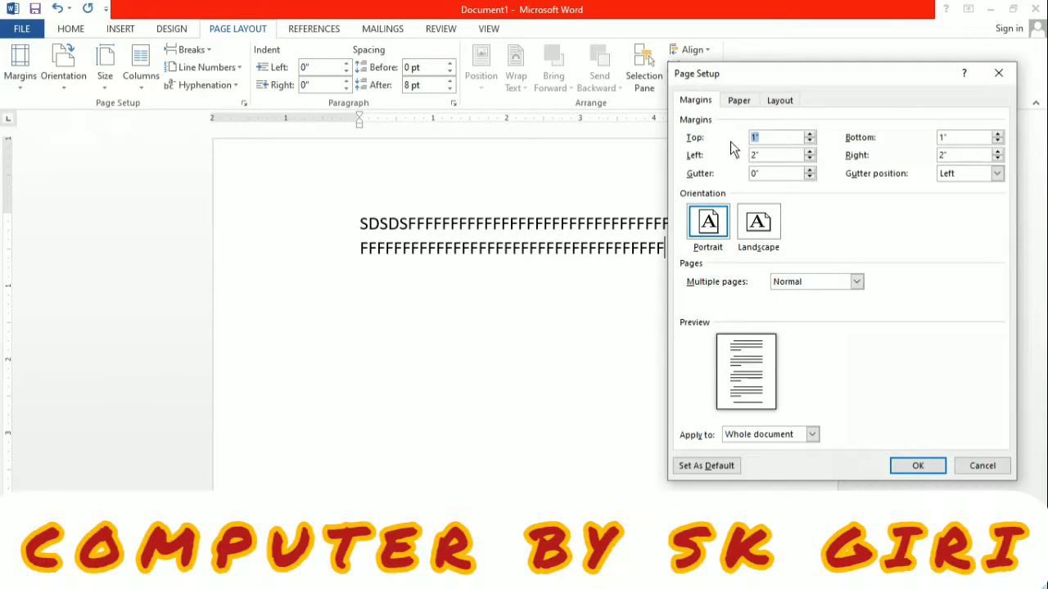
mouse_move(807, 81)
left_mouse_down()
mouse_move(331, 149)
mouse_move(223, 81)
mouse_move(149, 101)
mouse_move(722, 115)
mouse_move(834, 85)
mouse_move(814, 93)
left_mouse_up()
left_click(808, 140)
left_click(808, 141)
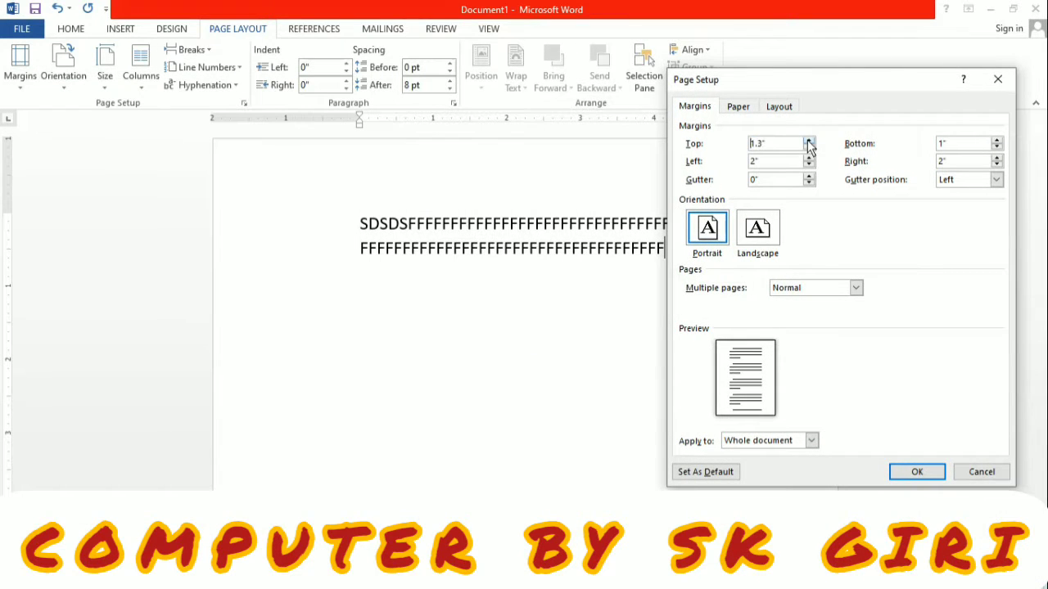
left_click(808, 141)
left_click(808, 141)
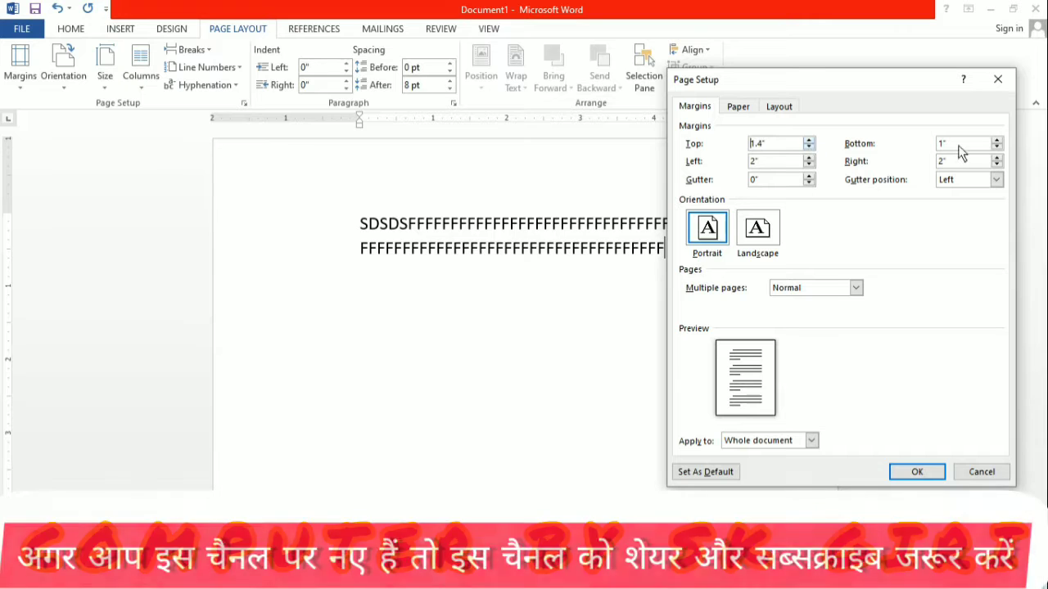
left_click(998, 147)
left_click(998, 148)
left_click(998, 148)
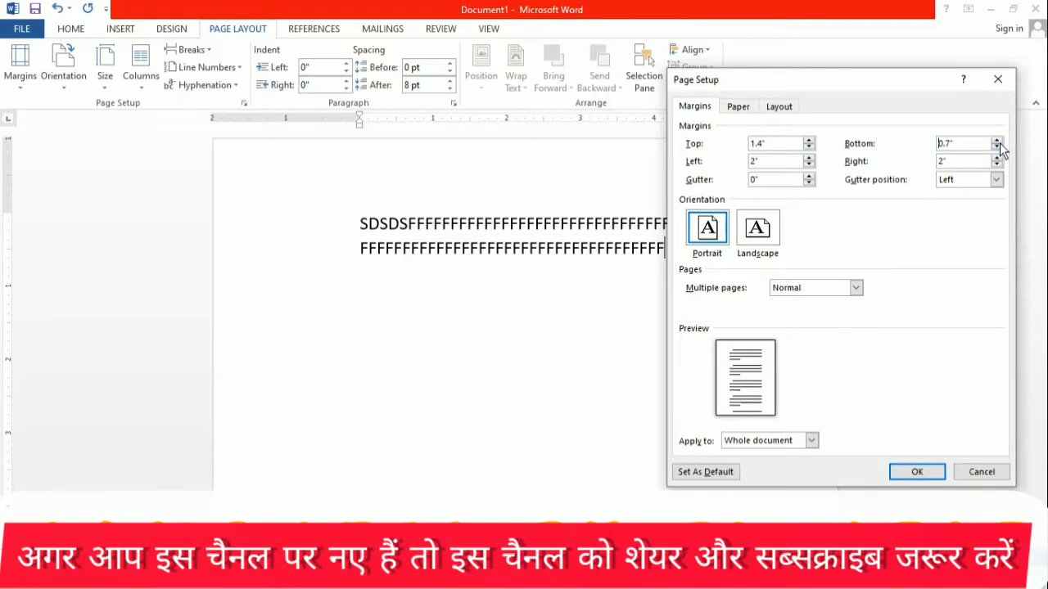
Set both the left and right page margins to 1.5".
left_click(809, 165)
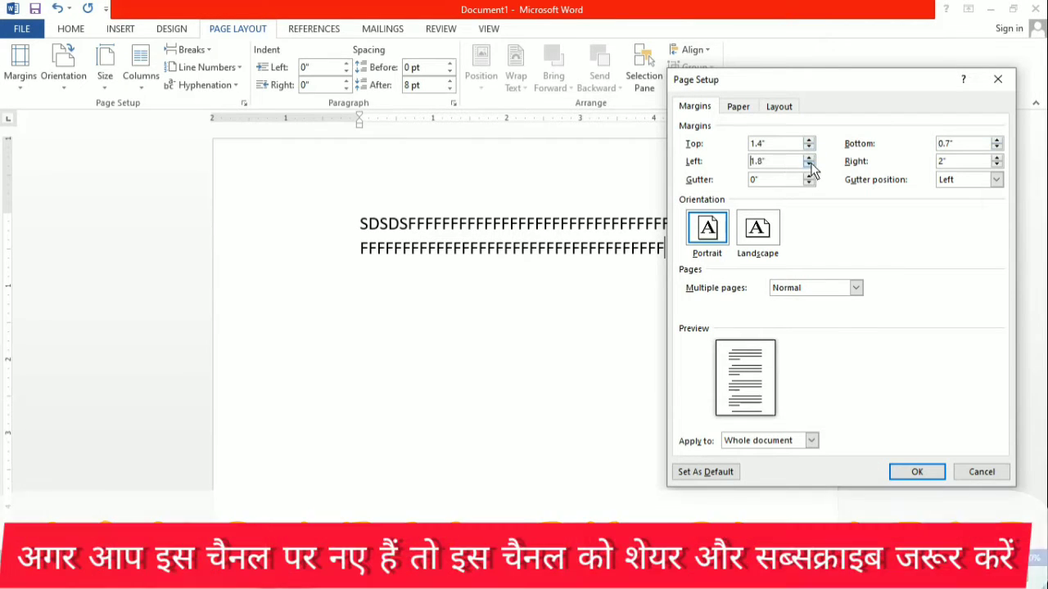
left_click(809, 165)
left_click(808, 165)
left_click(809, 165)
left_click(809, 164)
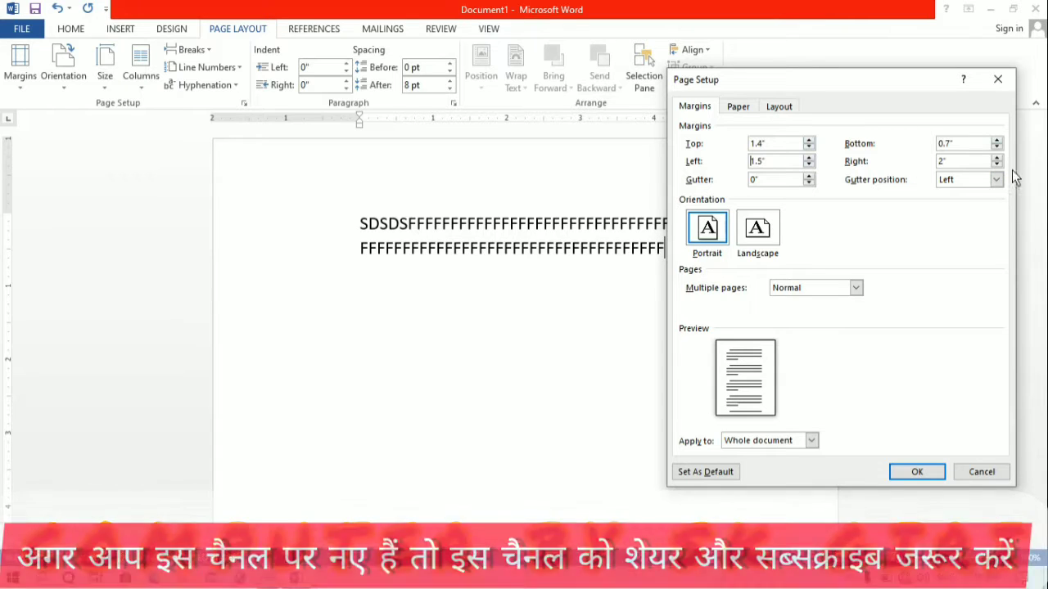
left_click(998, 165)
left_click(998, 165)
left_click(998, 165)
left_click(998, 165)
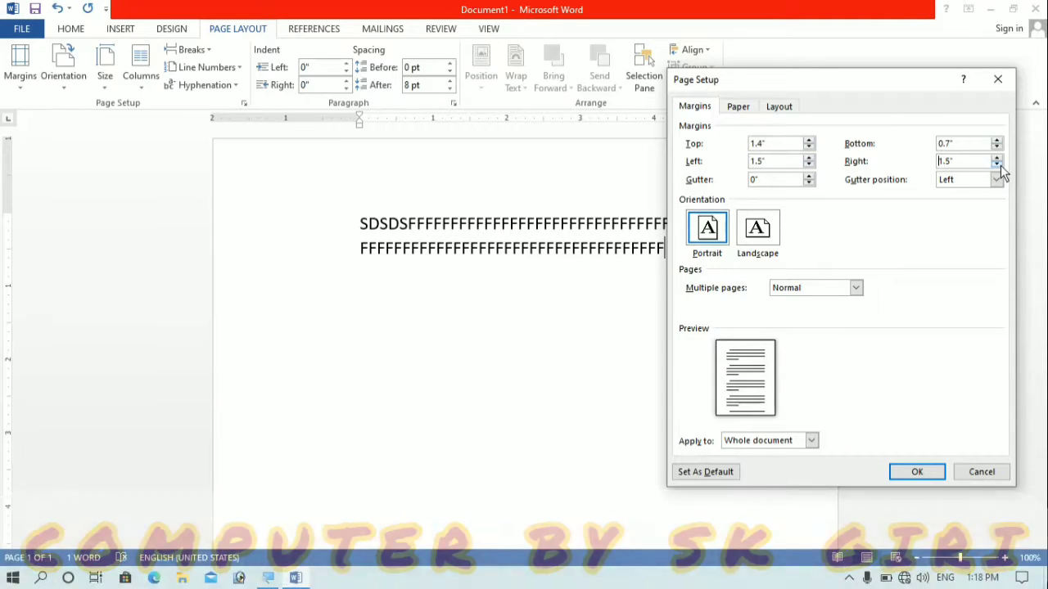
left_click(998, 164)
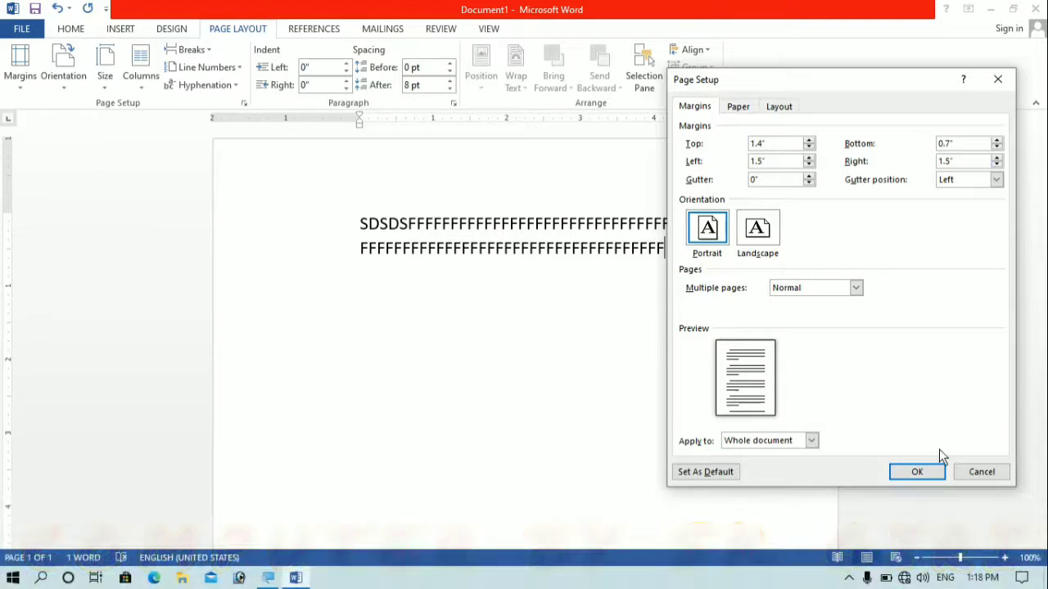
Set the gutter to 0.3" and apply the custom page setup to the whole document.
left_click(809, 176)
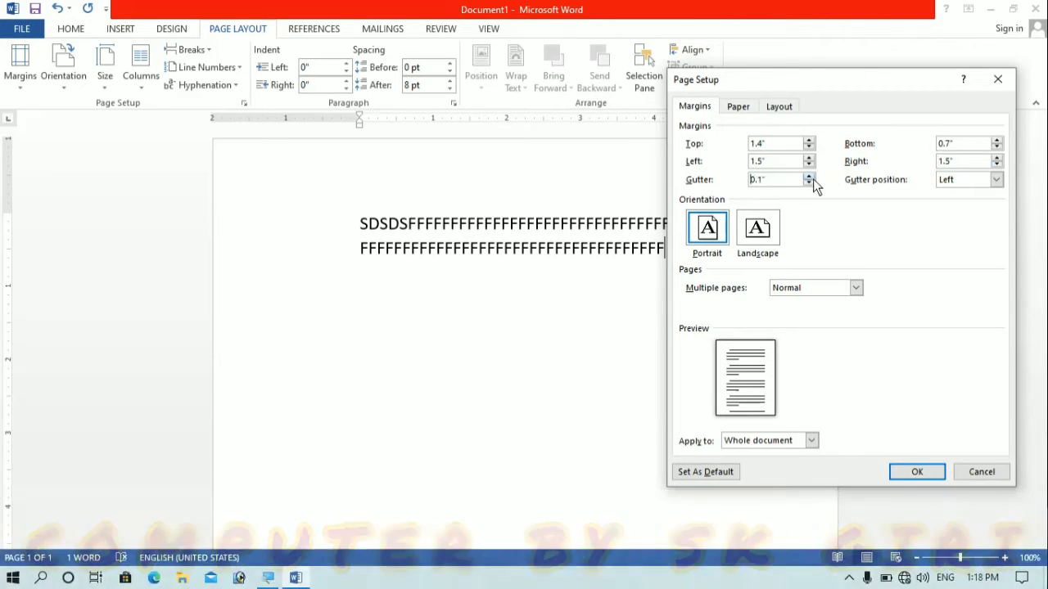
left_click(809, 176)
left_click(809, 176)
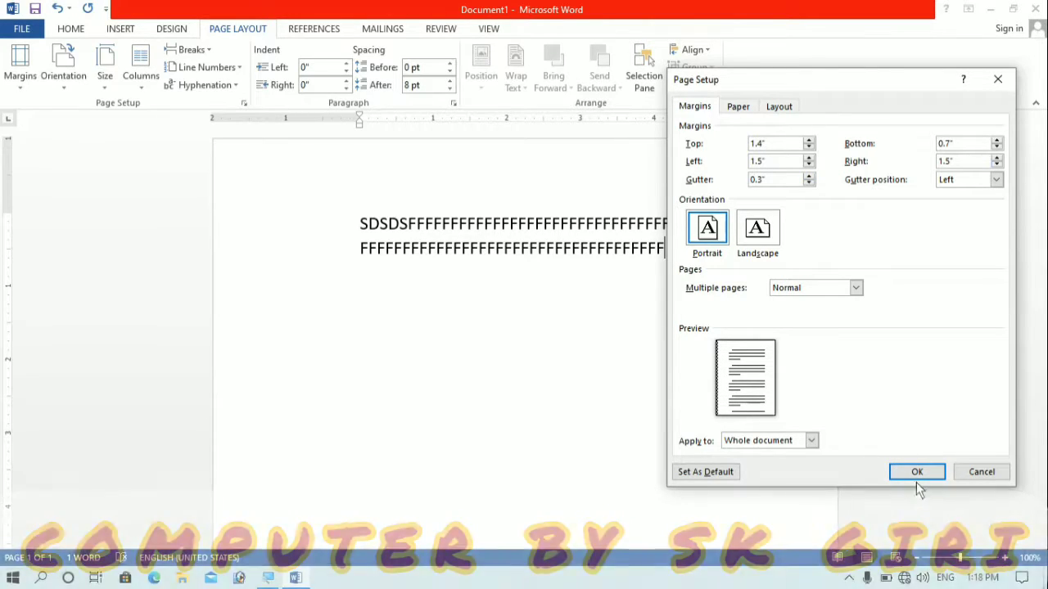
left_click(917, 473)
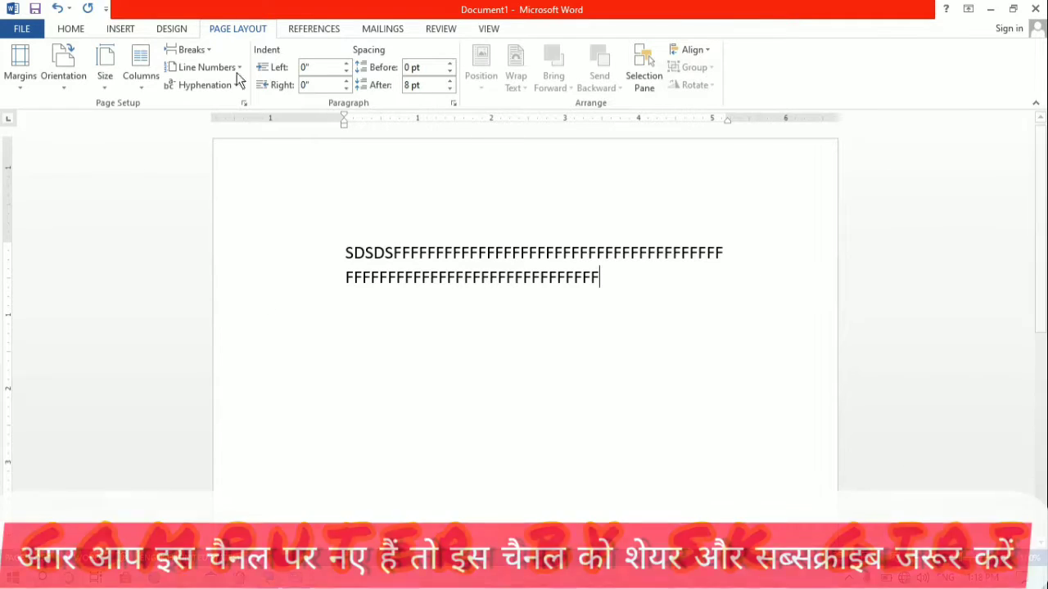
Reopen the custom margin settings, try the Landscape orientation and switch back to Portrait.
left_click(22, 97)
left_click(40, 407)
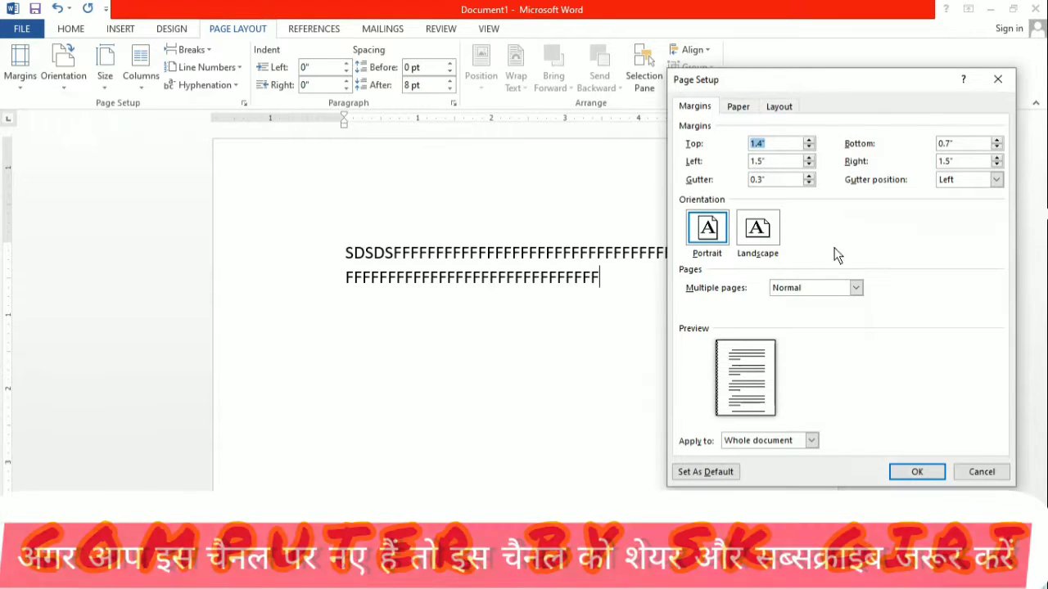
left_click(765, 227)
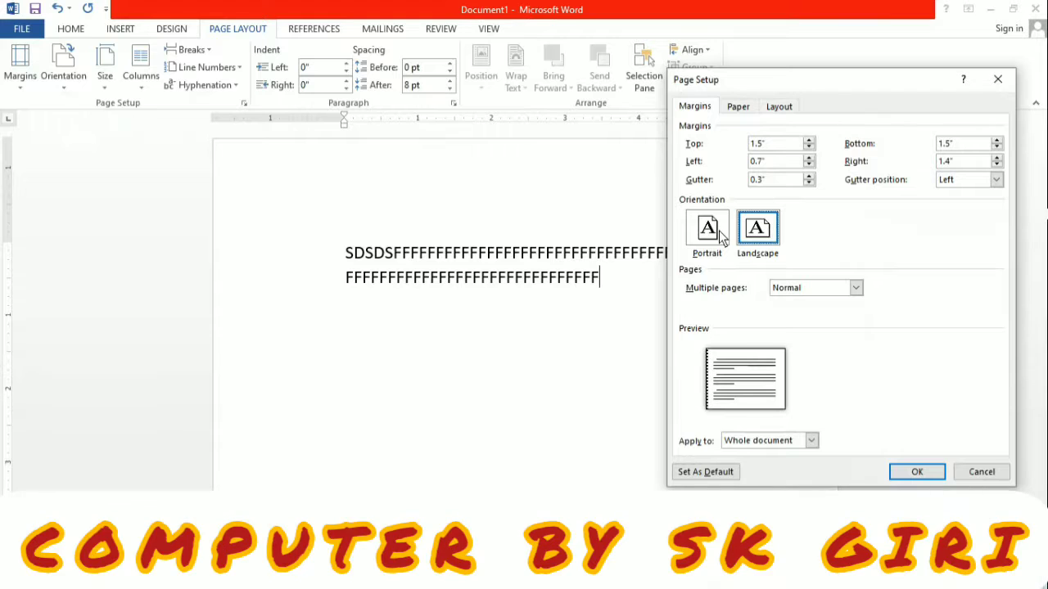
left_click(722, 236)
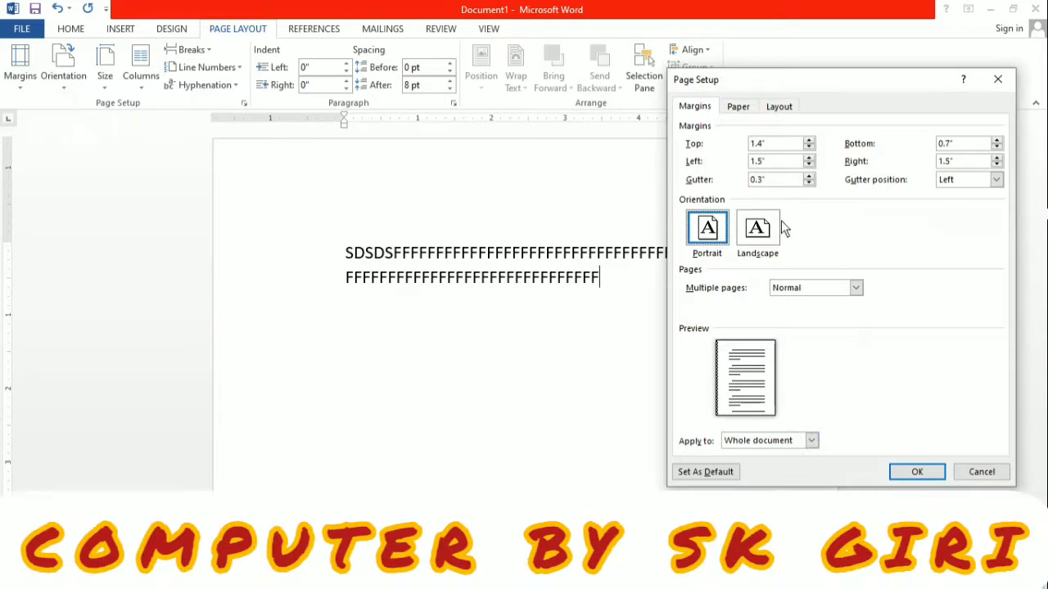
Set the top margin to 2.4" and apply the page setup.
left_click(809, 140)
left_click(809, 140)
left_click(808, 140)
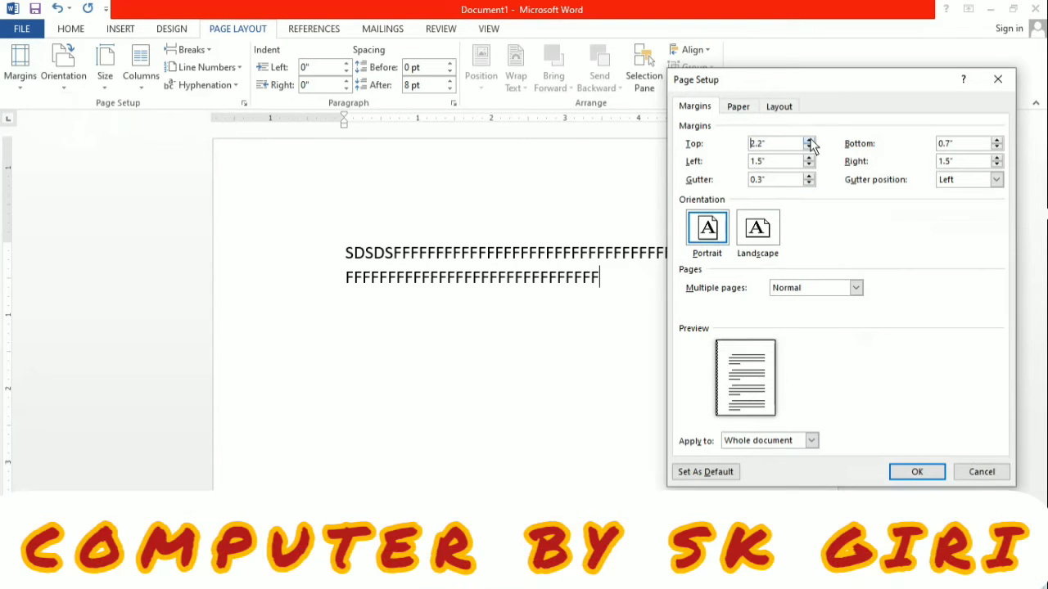
left_click(809, 140)
left_click(917, 472)
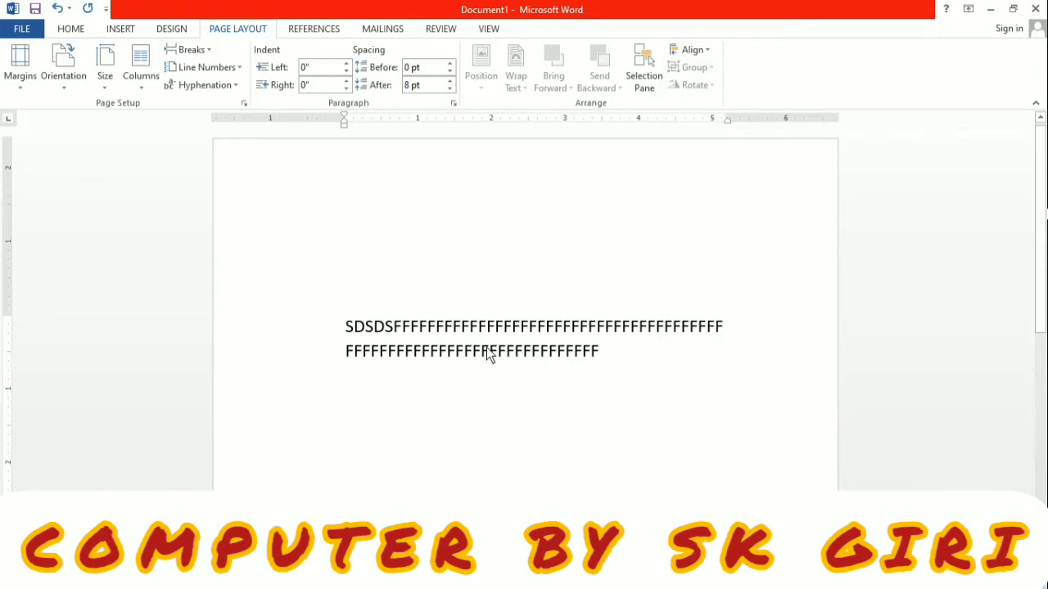
Apply the Normal margin preset to replace the custom margins.
left_click(20, 72)
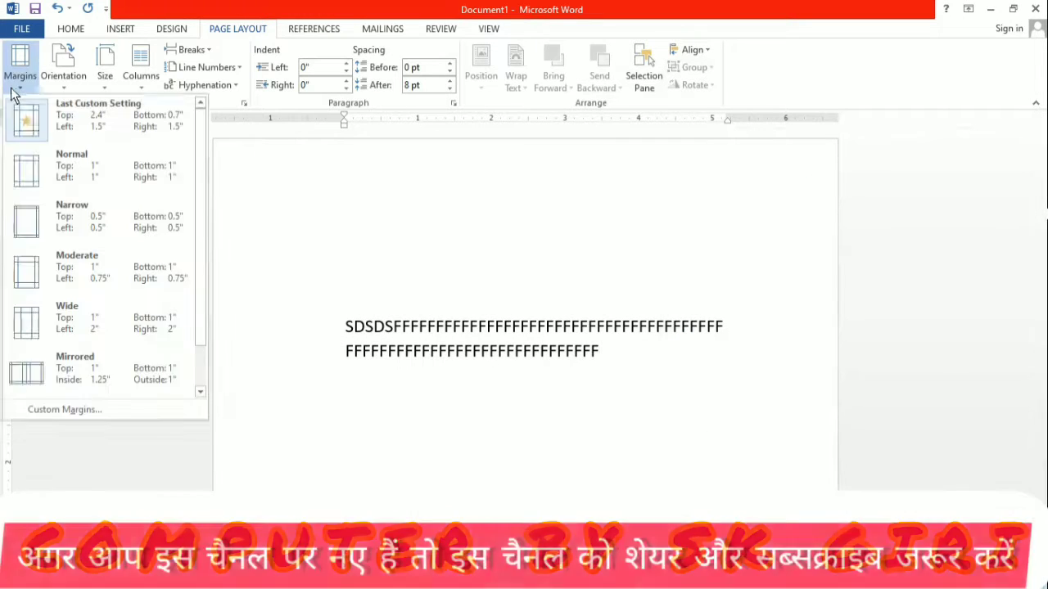
left_click(58, 162)
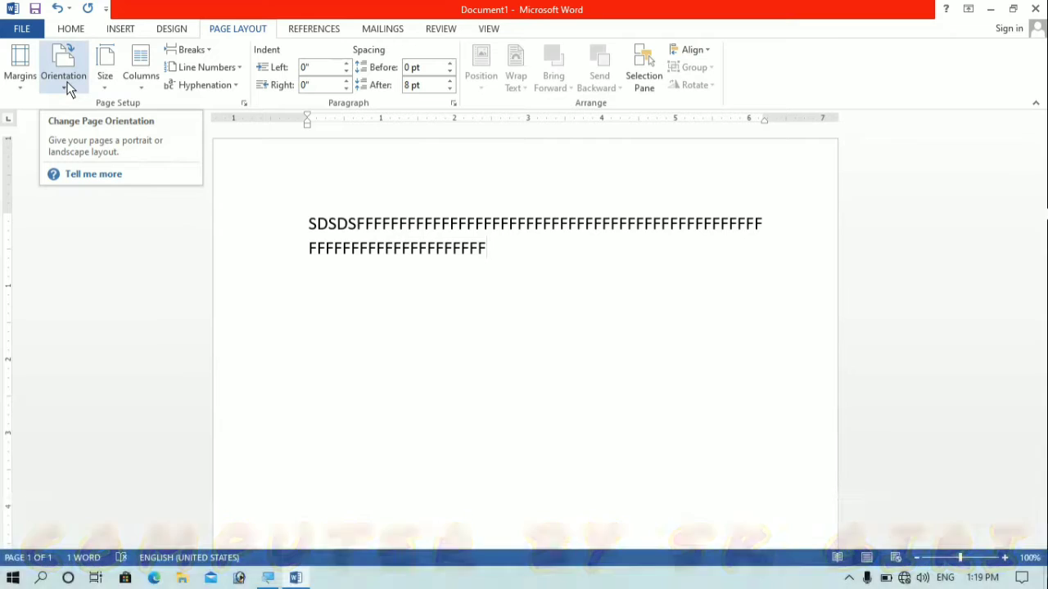
Try the Landscape page orientation on the document and return the page to Portrait.
left_click(68, 85)
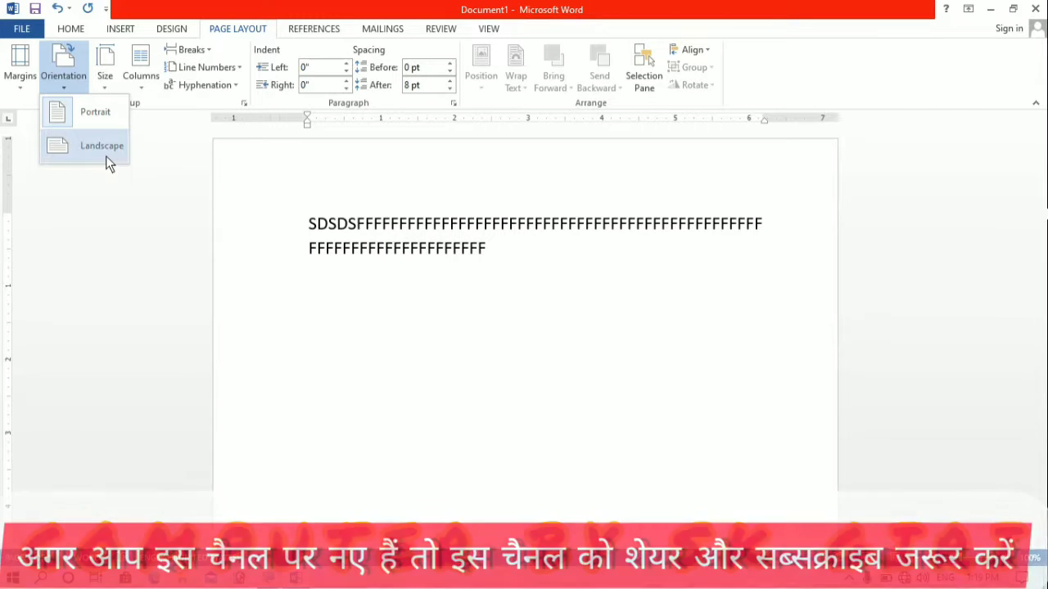
left_click(106, 155)
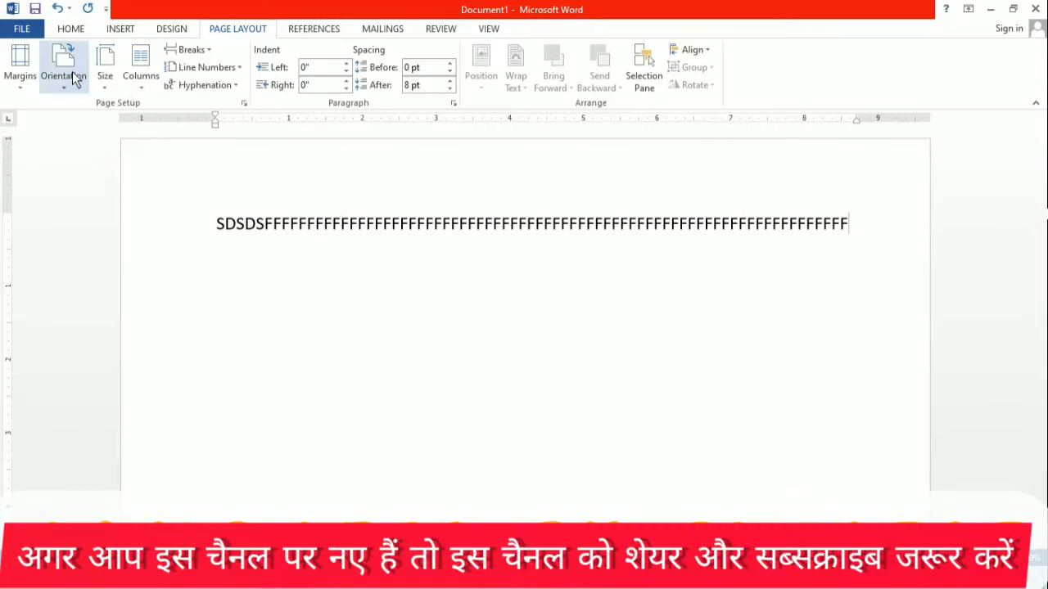
left_click(73, 82)
left_click(88, 112)
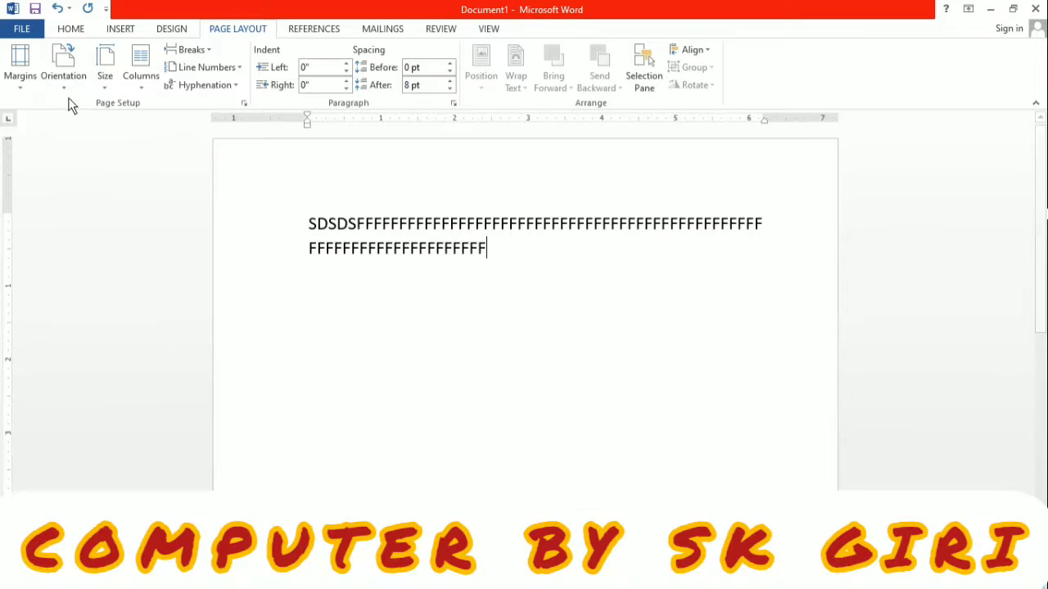
left_click(68, 82)
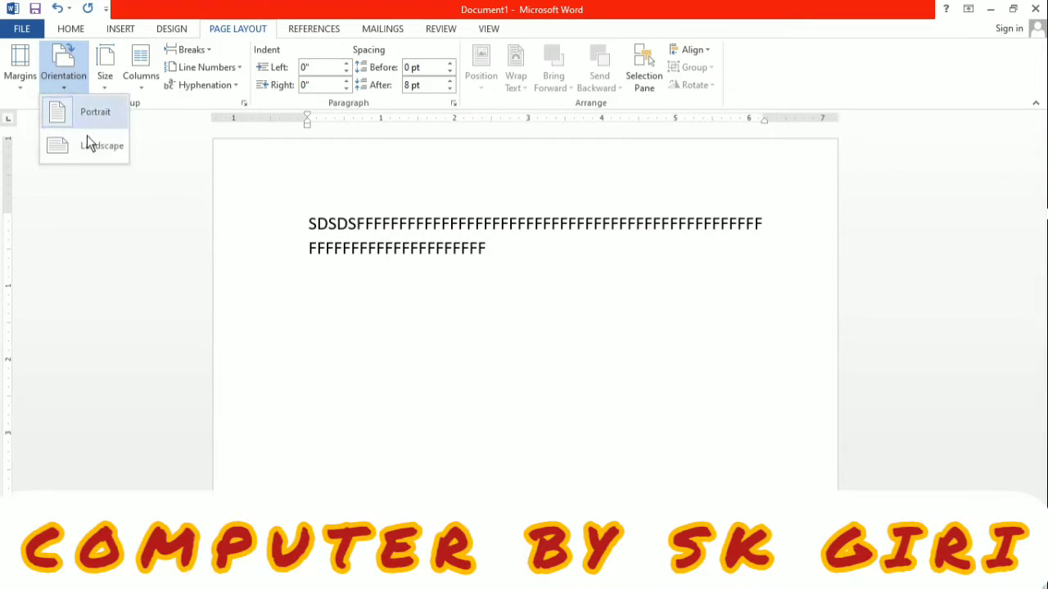
left_click(97, 114)
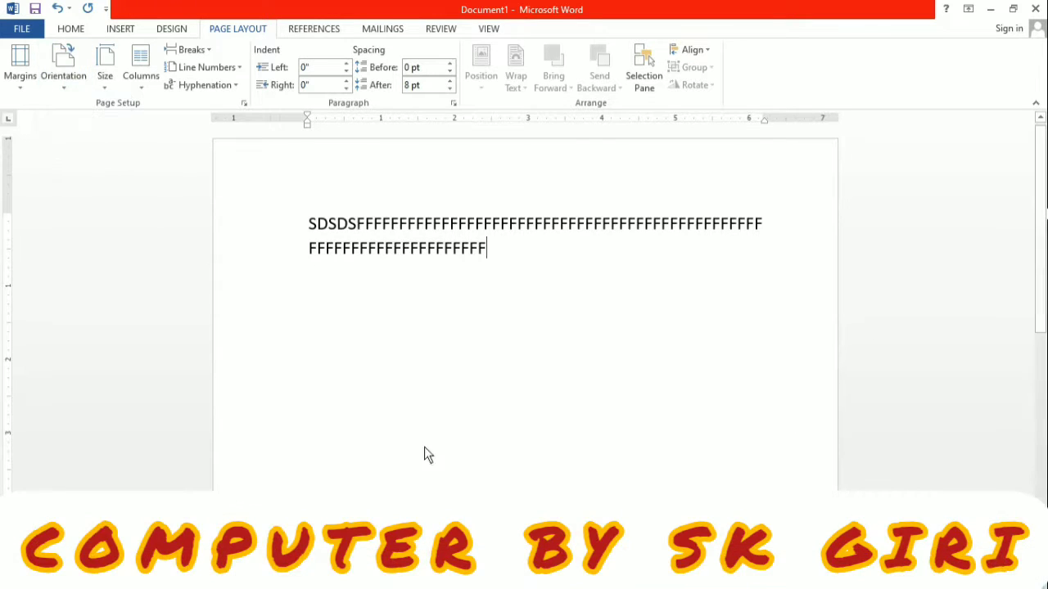
left_click(60, 81)
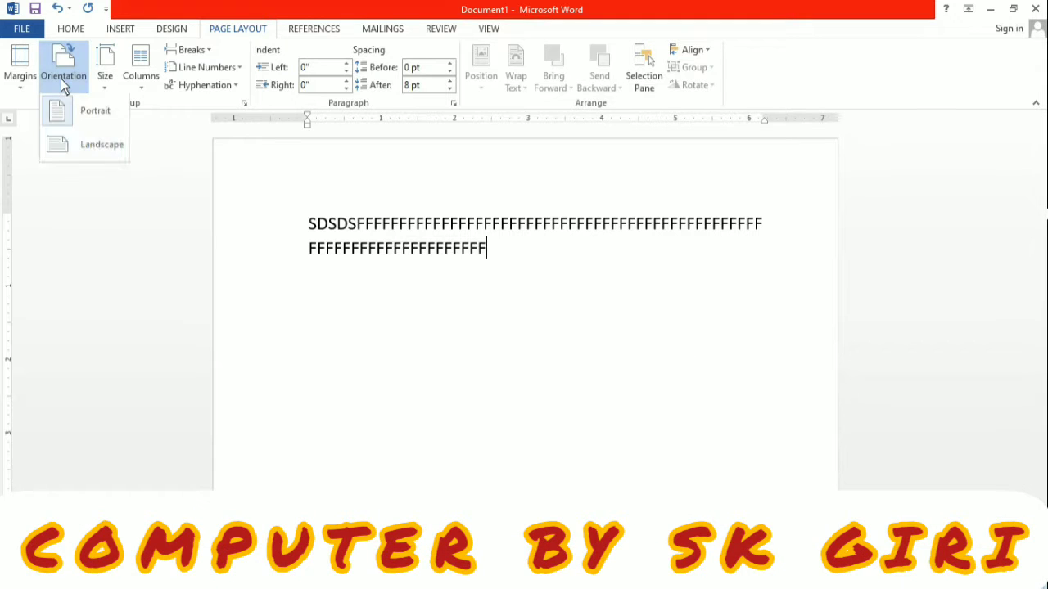
left_click(449, 340)
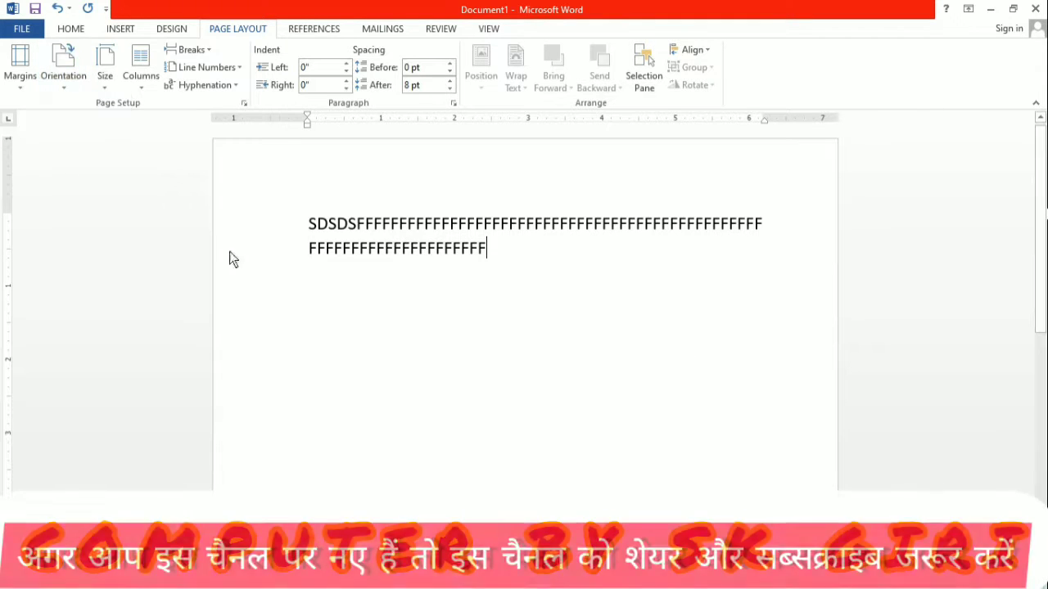
Open the additional paper size settings, look through the available sizes and set a custom paper width of 9.1".
left_click(113, 87)
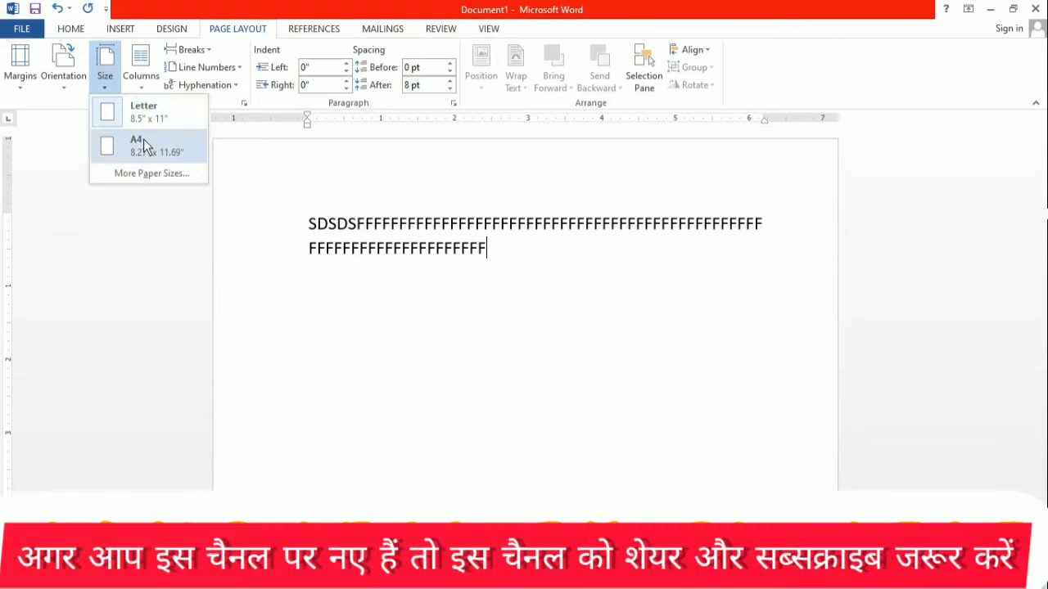
left_click(148, 178)
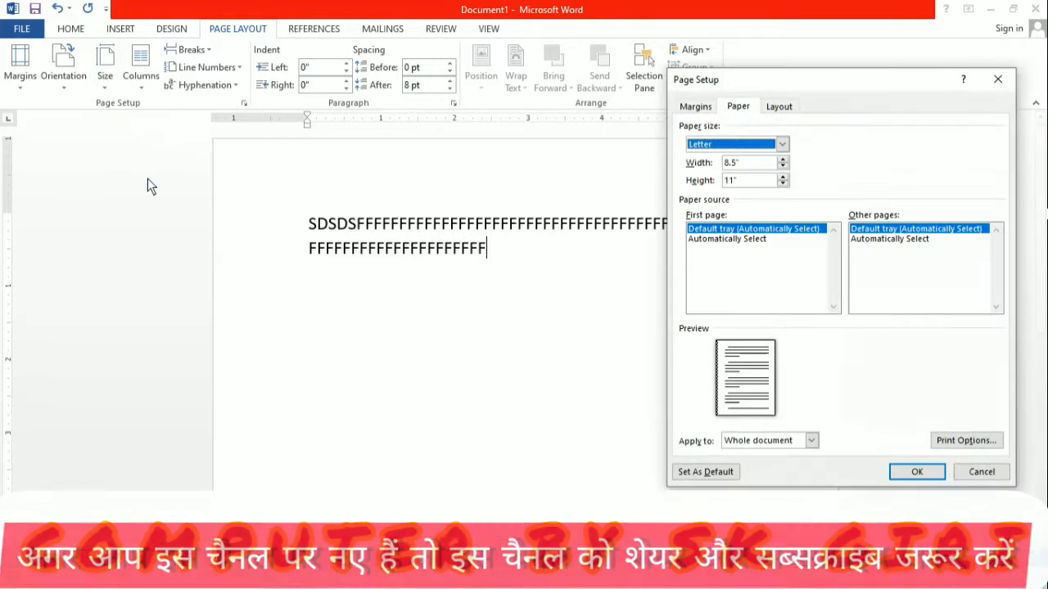
left_click(782, 145)
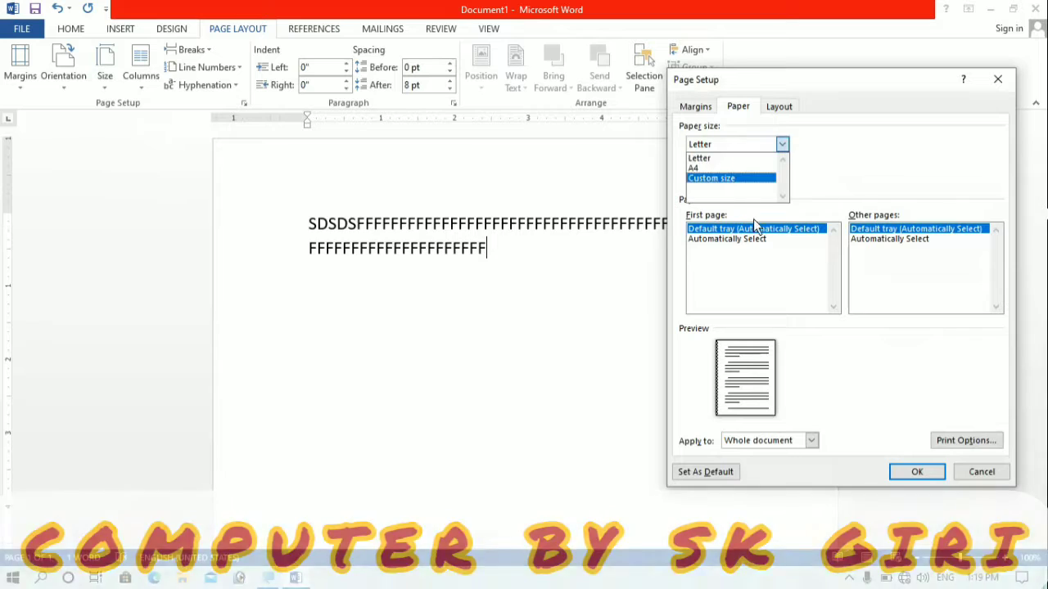
left_click(841, 312)
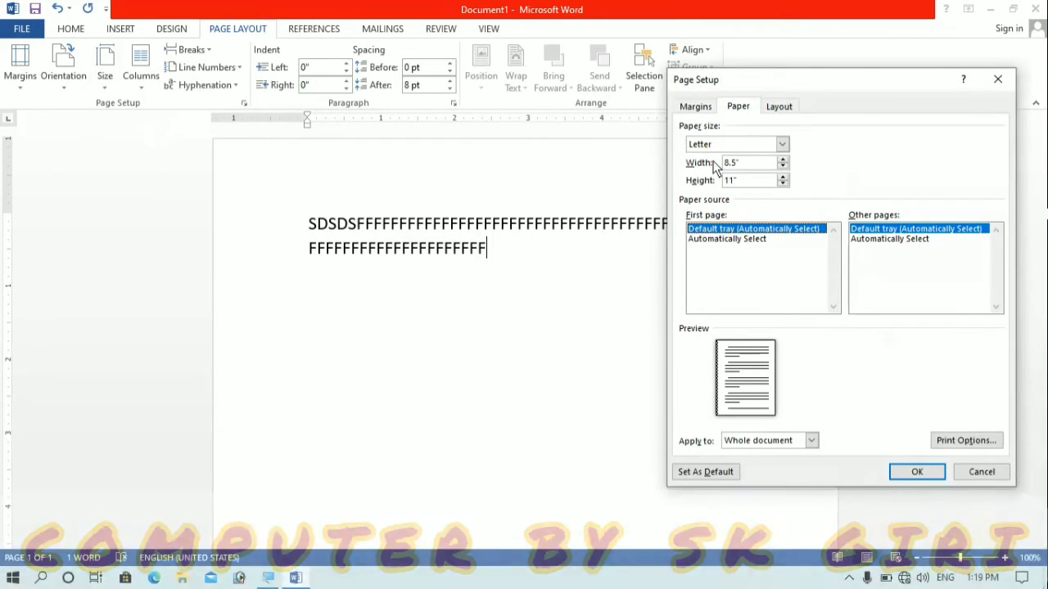
left_click(782, 161)
left_click(782, 161)
left_click(782, 160)
left_click(783, 161)
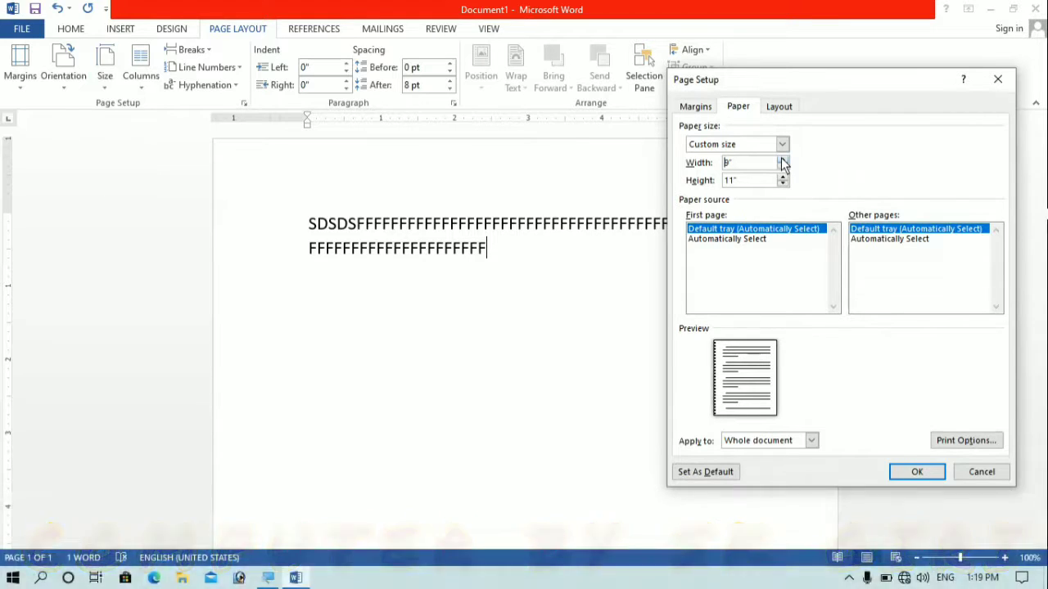
left_click(782, 160)
left_click(783, 160)
Set the paper height to 11.4" and apply the custom paper size to the whole document.
left_click(783, 176)
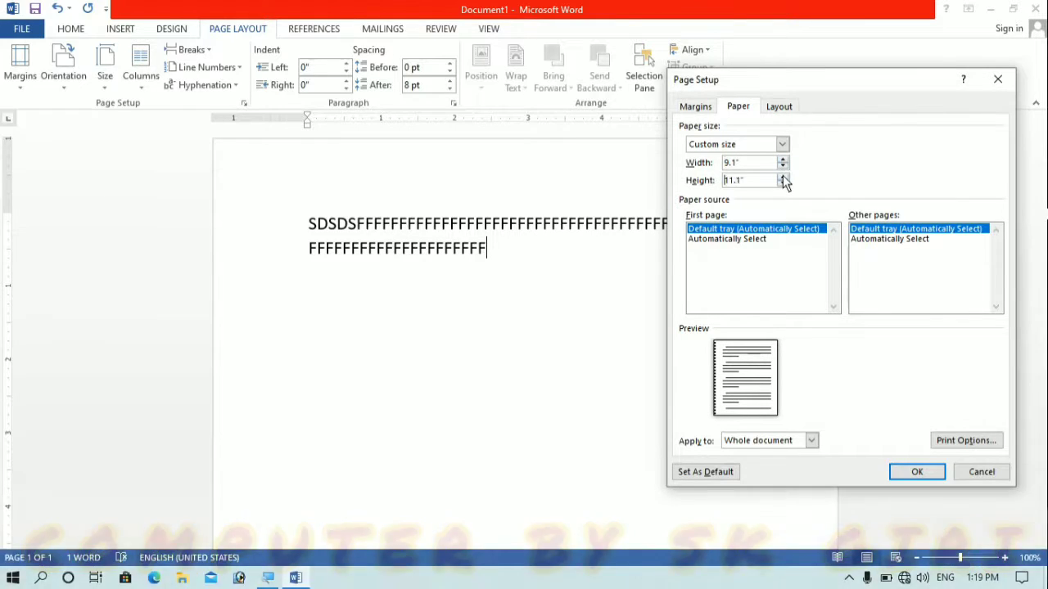
left_click(783, 176)
left_click(782, 176)
left_click(782, 176)
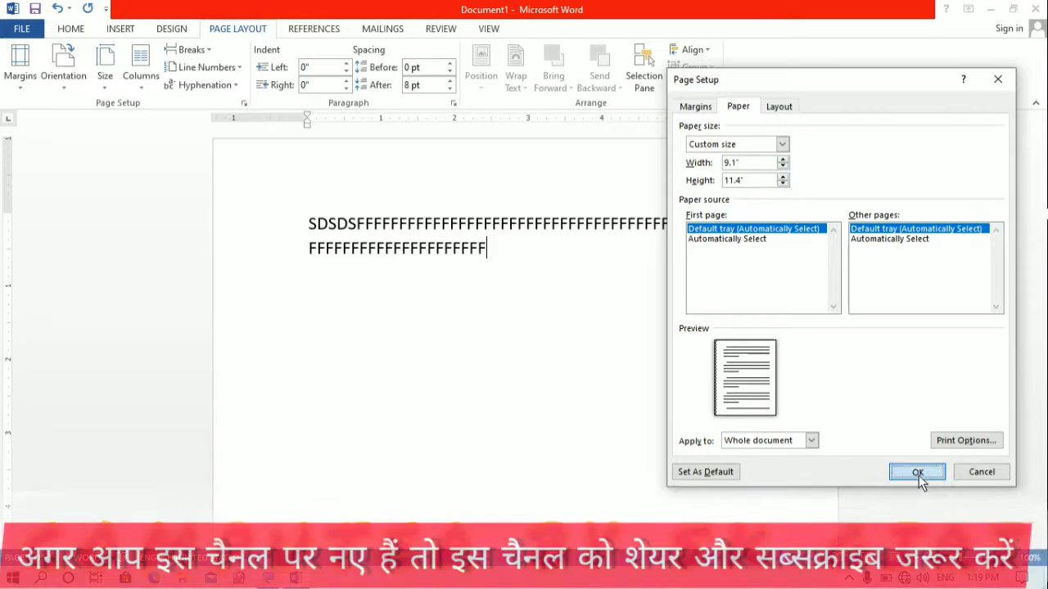
left_click(917, 473)
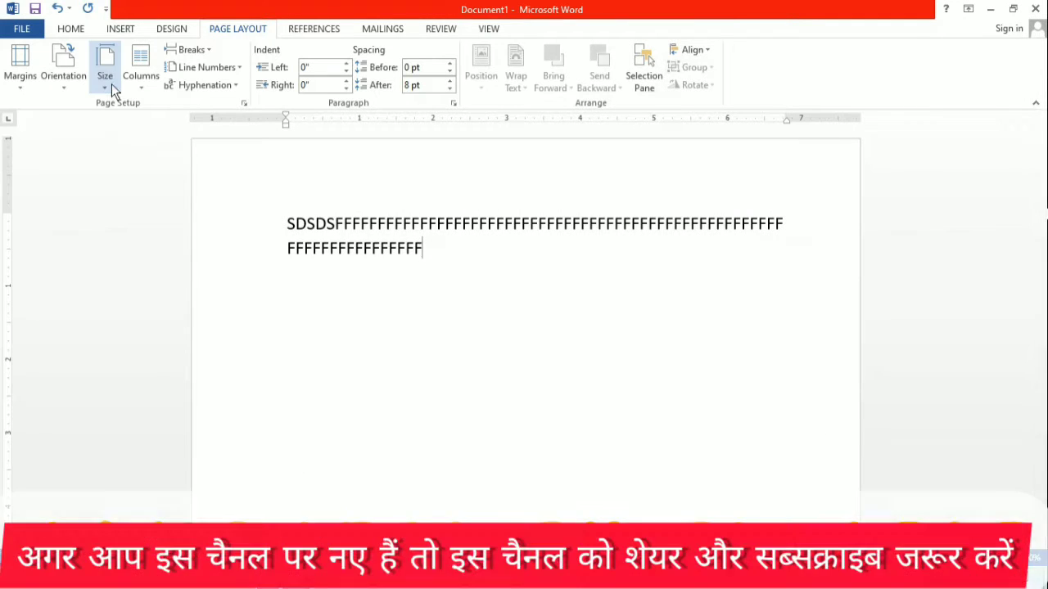
Set the document's paper size to the A4 preset.
left_click(111, 83)
left_click(132, 145)
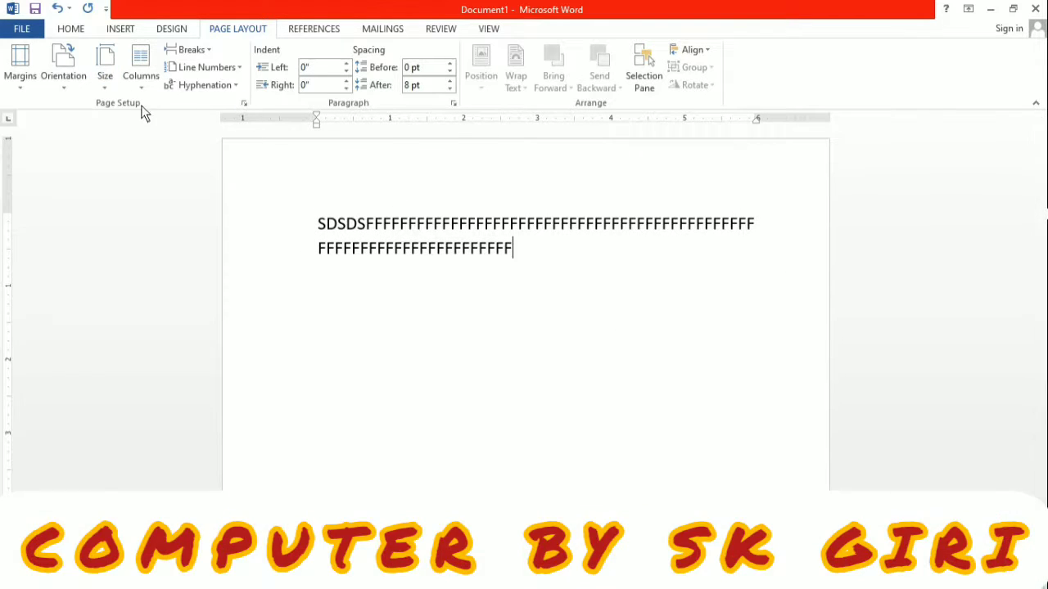
Arrange the text in two columns and extend it with more F characters to fill five lines of the first column.
left_click(144, 91)
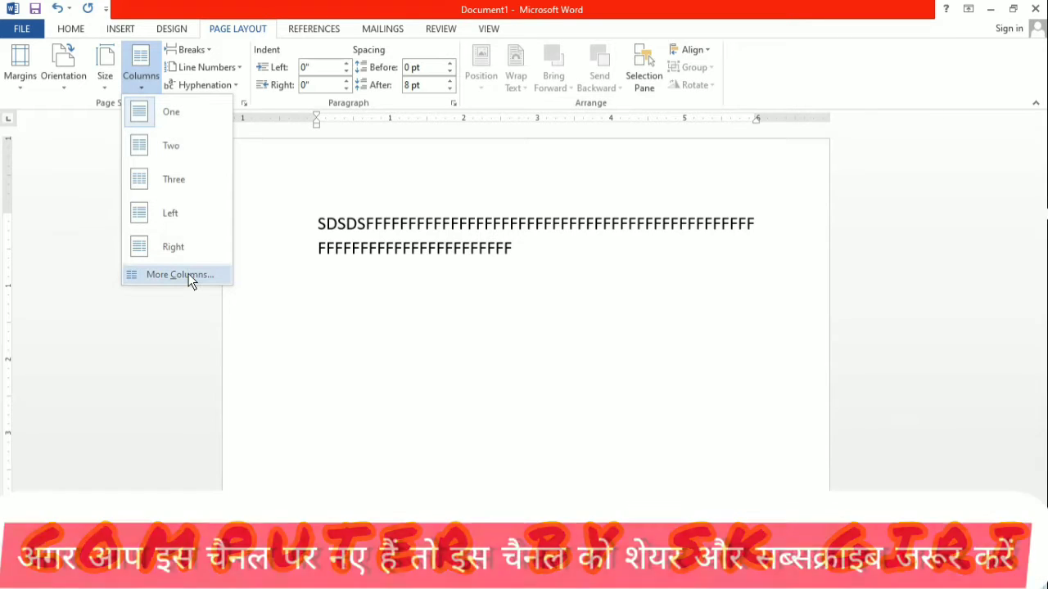
left_click(173, 151)
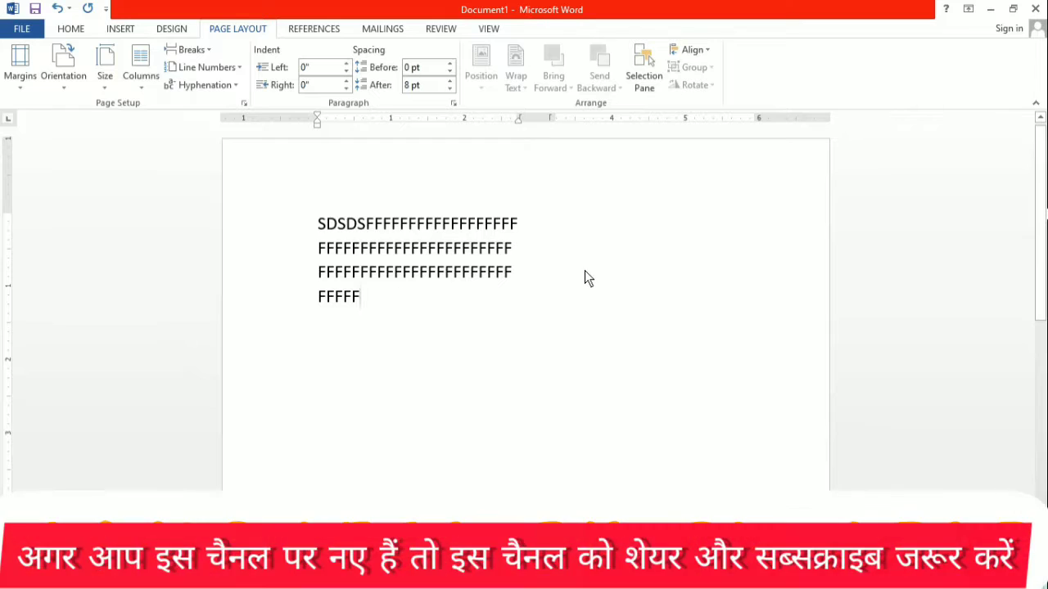
type("FFFFFFFFFFFFFFFFFFFFFFFFFFF")
type("FFFFFFFFFFFFFFFFFFFFFF")
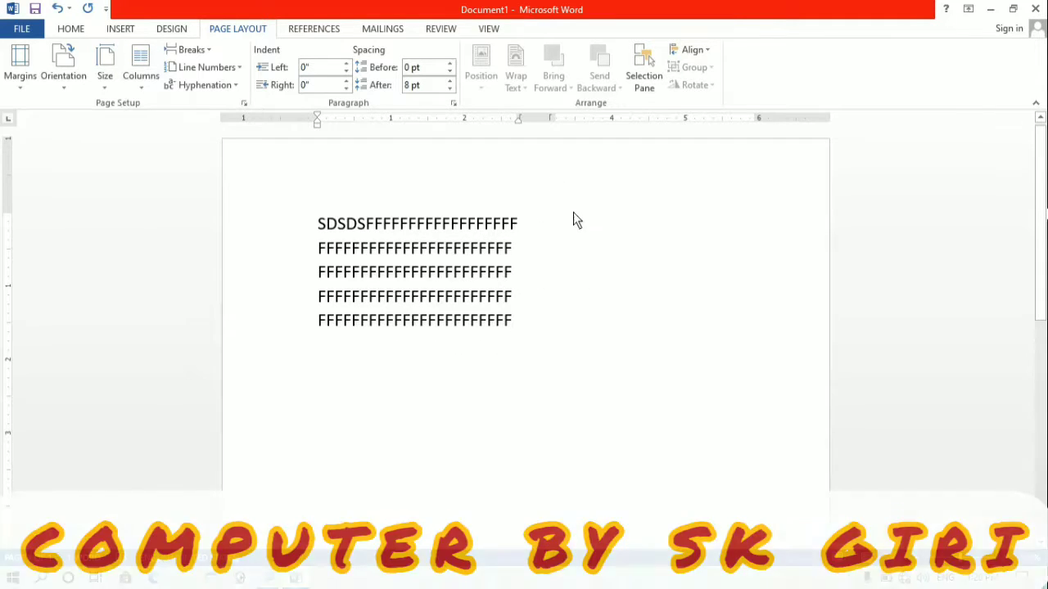
scroll(401, 205, "down", 5)
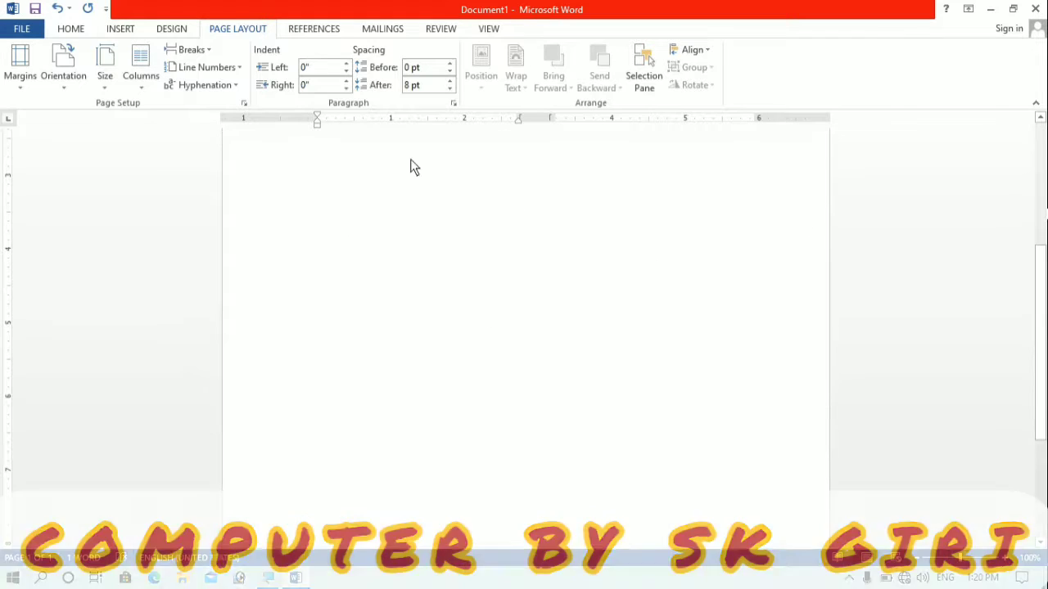
scroll(517, 323, "up", 5)
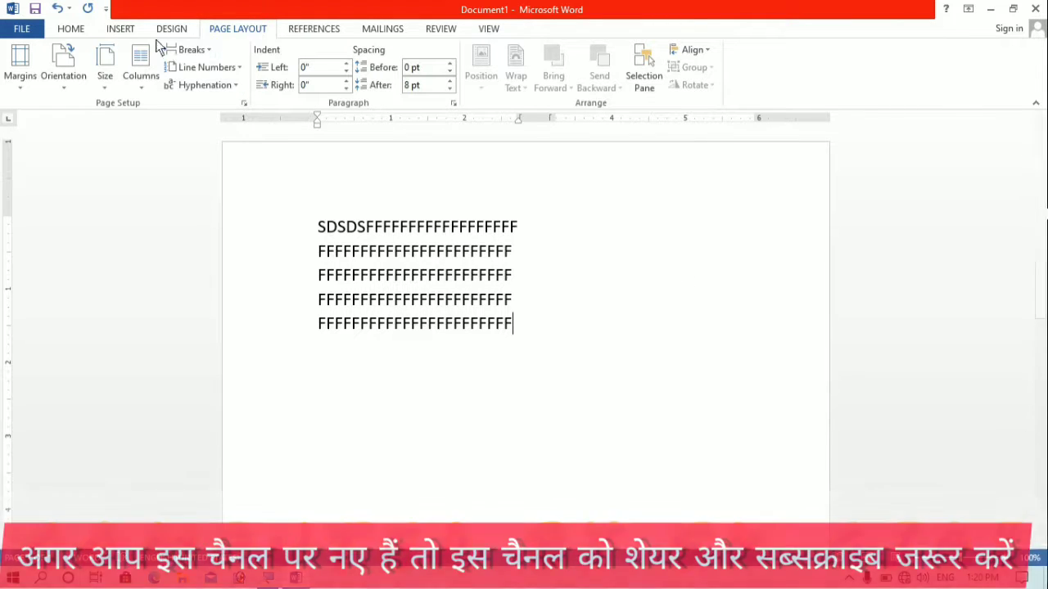
Insert a column break after the F text and enter CDFDERFDFSDFSFDF and HDYGDGH as two lines in the second column.
left_click(194, 50)
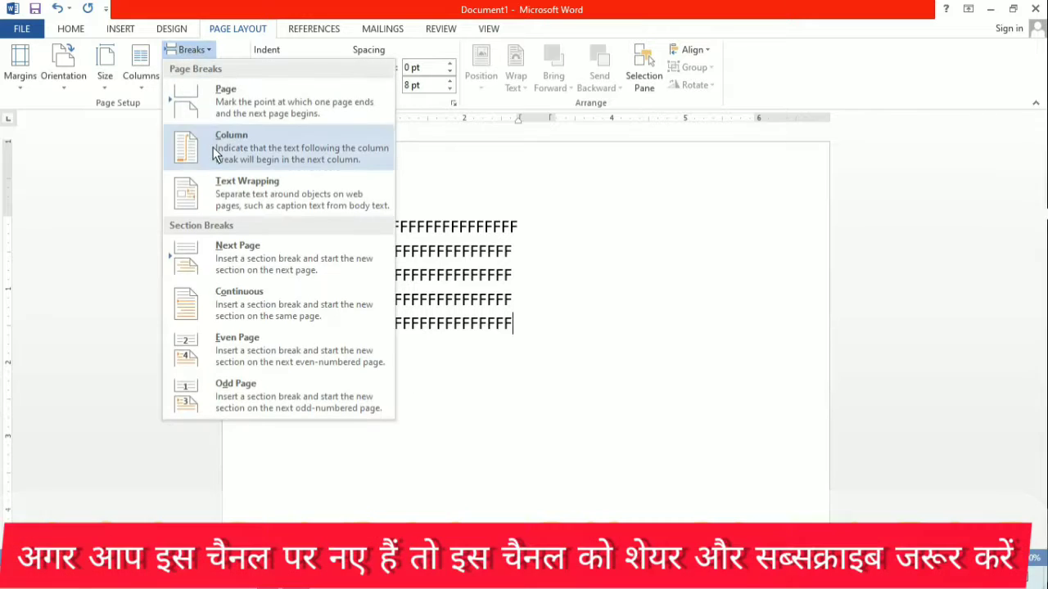
left_click(215, 155)
double_click(558, 247)
type("CDFDERFDFSDFSFDF")
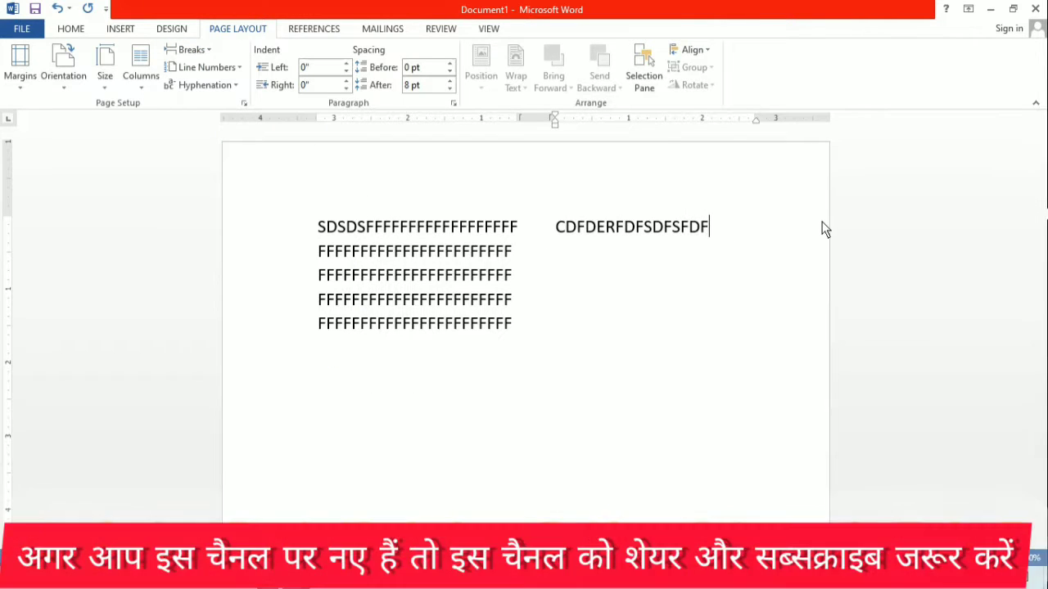
key("Return")
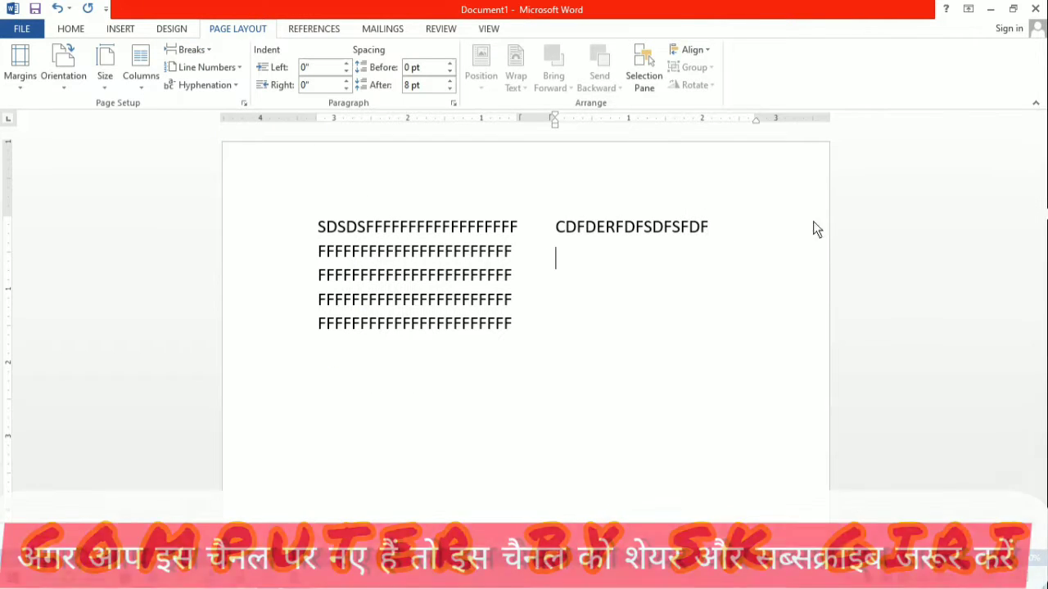
type("HDYGDGH")
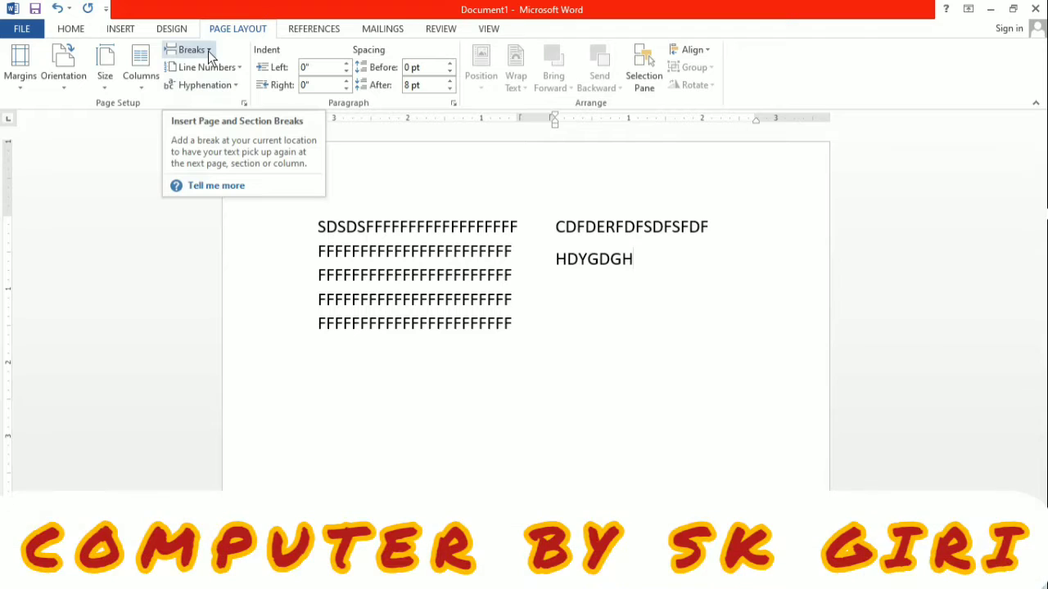
Insert a page break after HDYGDGH and go back to the first page to review it.
left_click(210, 51)
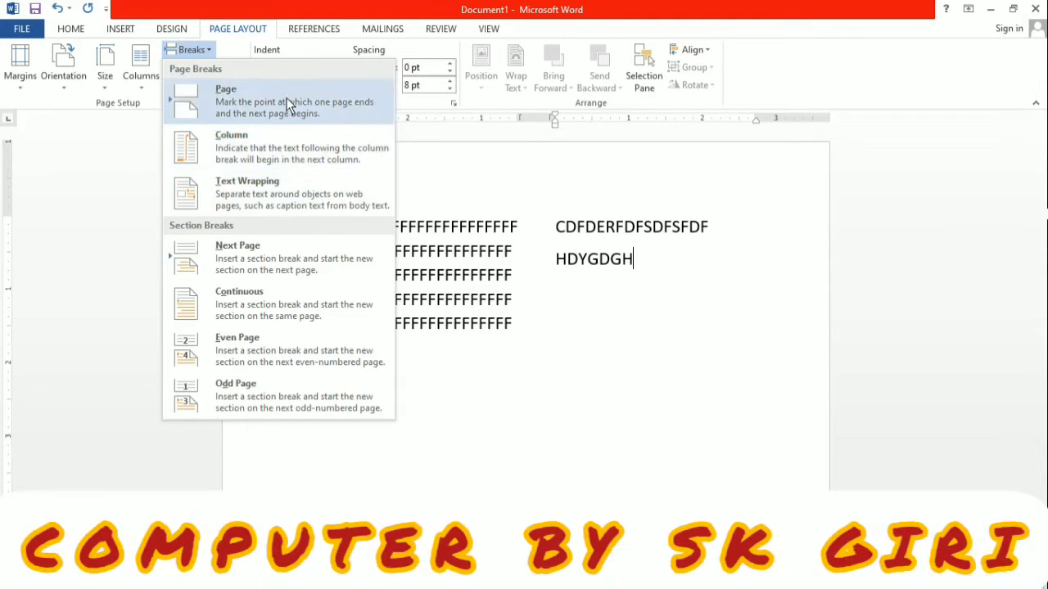
left_click(286, 98)
scroll(401, 463, "up", 10)
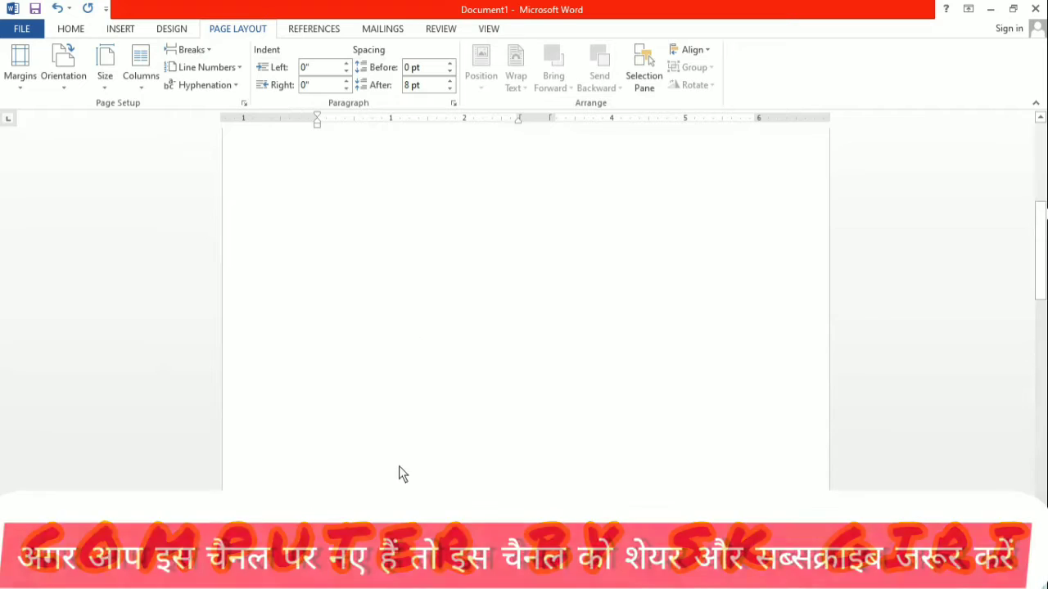
scroll(401, 465, "up", 2)
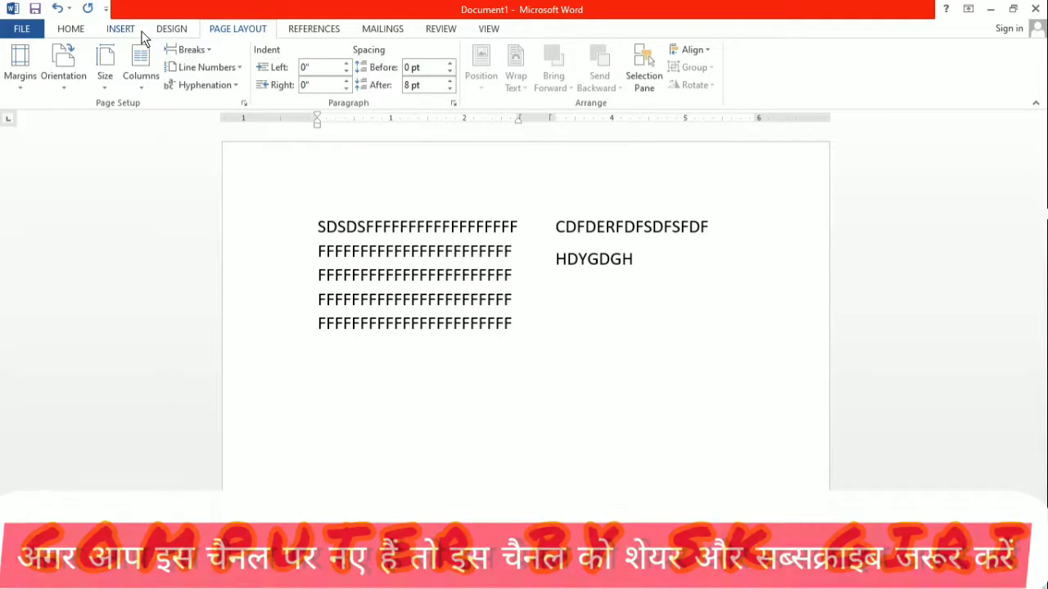
left_click(190, 49)
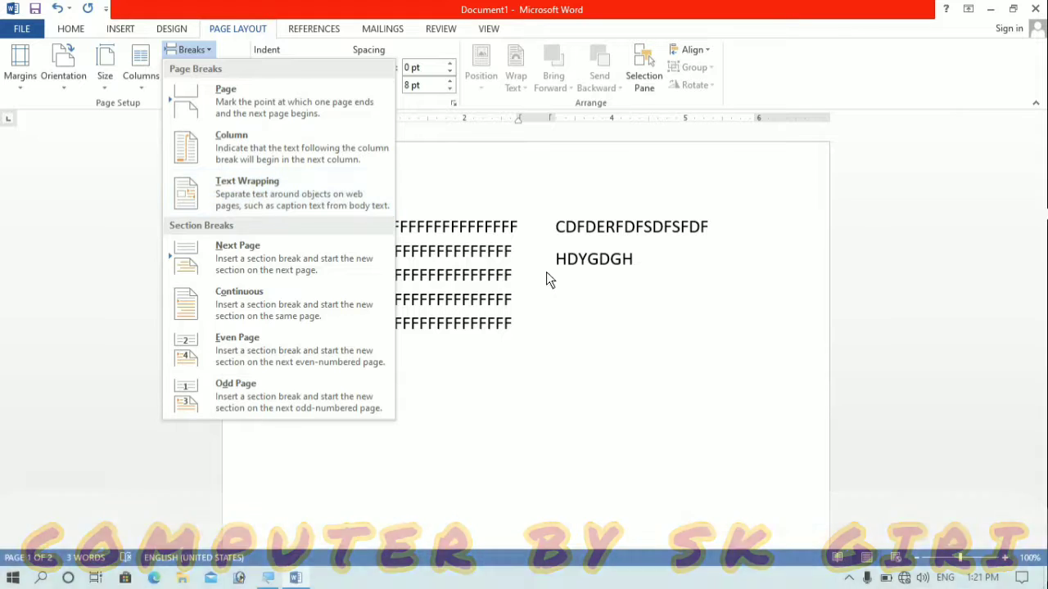
left_click(525, 294)
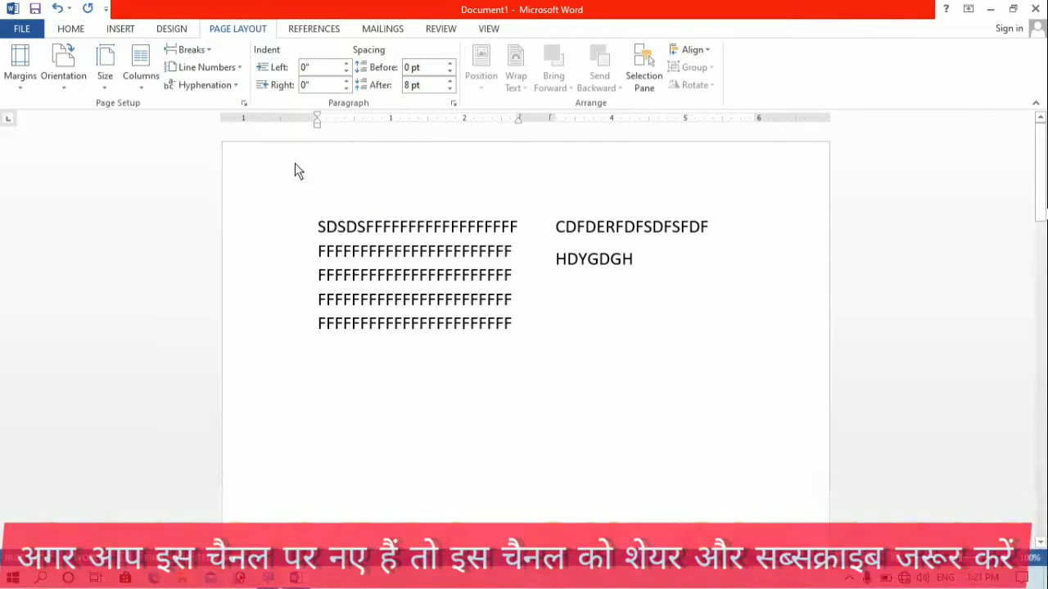
Return the document to a single-column layout and check the text on the first page.
left_click(154, 93)
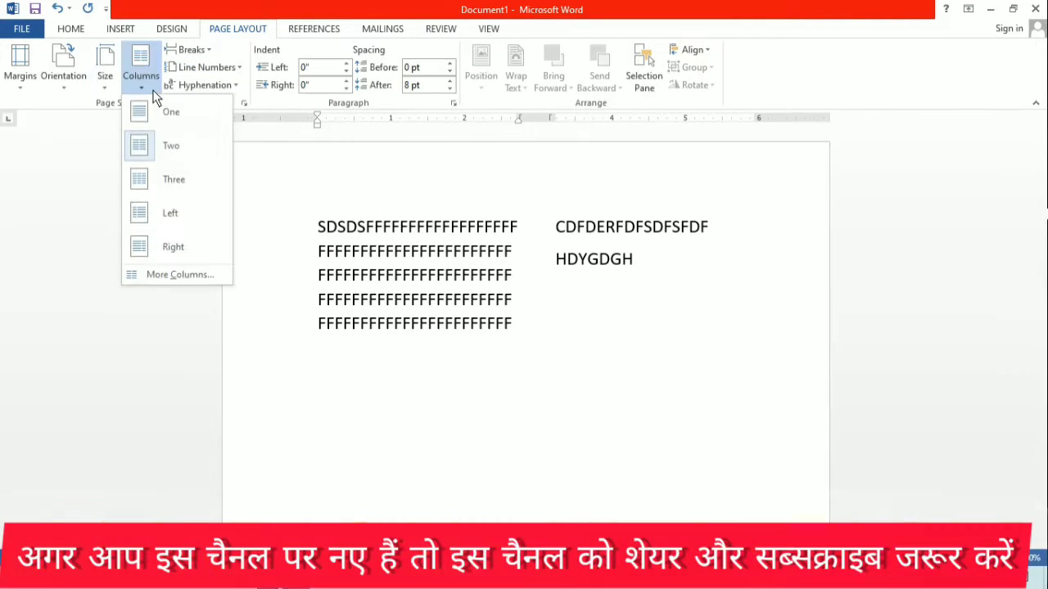
left_click(168, 114)
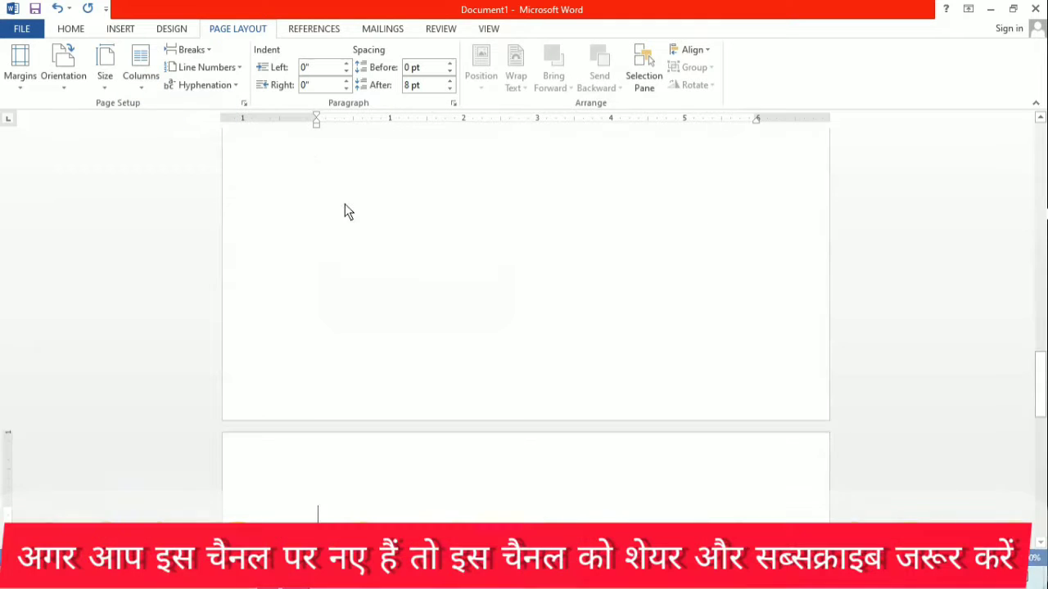
scroll(369, 262, "up", 20)
scroll(368, 262, "up", 3)
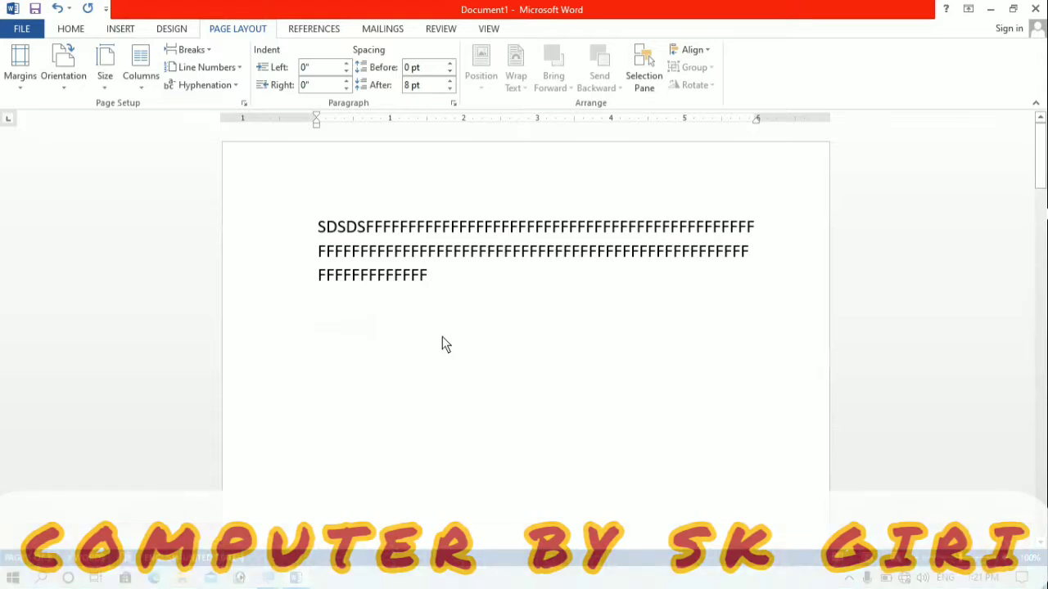
Replace the entire document content with two lines of sample text, SADFSF followed by repeated D's and FTH followed by repeated G's.
key("ctrl+a")
key("Delete")
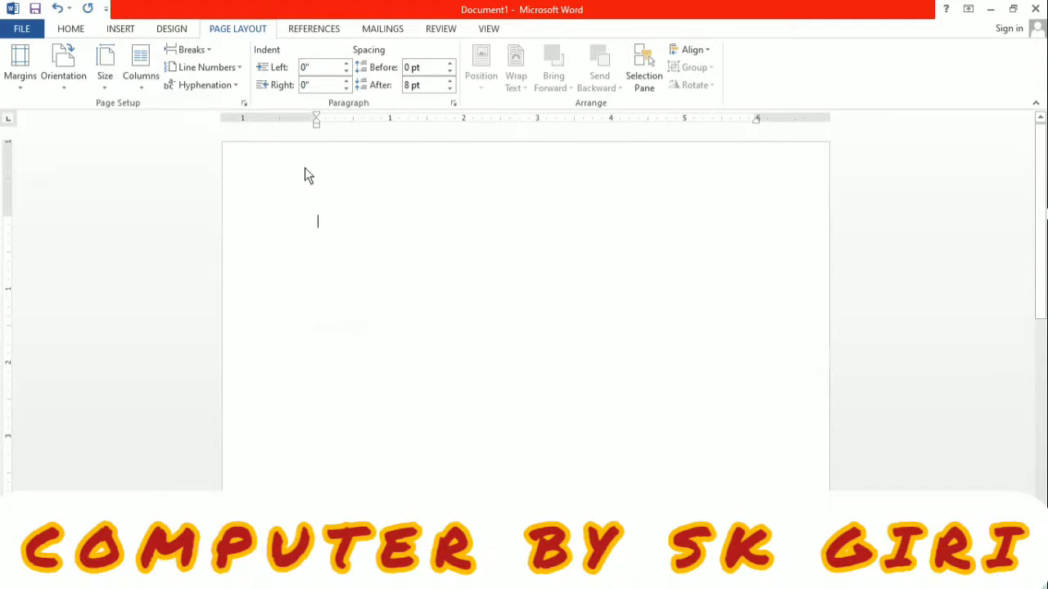
type("SADFSFDDDDDDDDDDDDDDDDDDDDDDDDDDDDDDD")
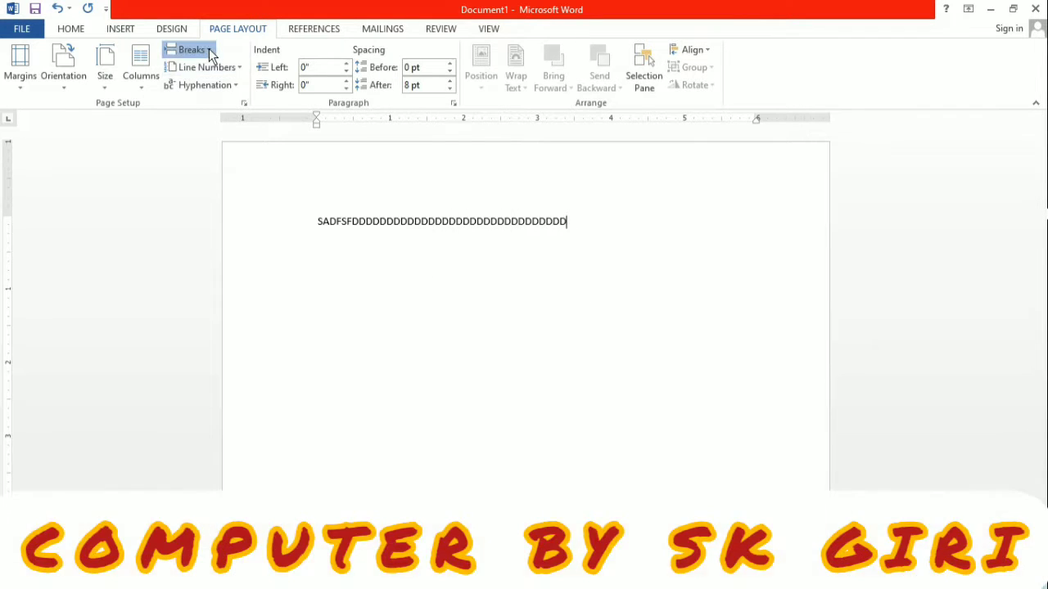
left_click(205, 49)
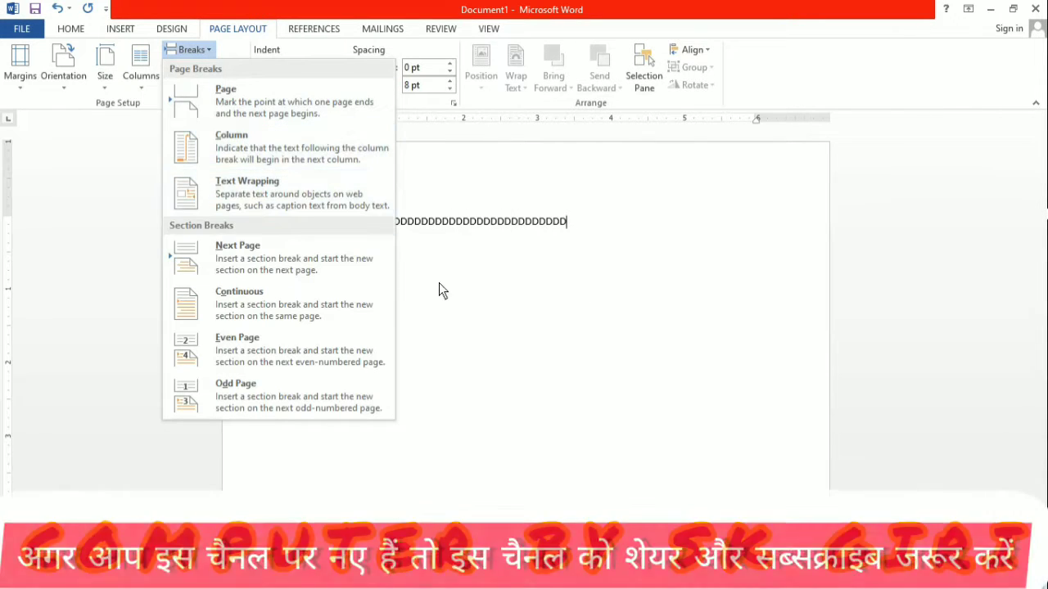
left_click(554, 313)
key("Return")
type("FTHG")
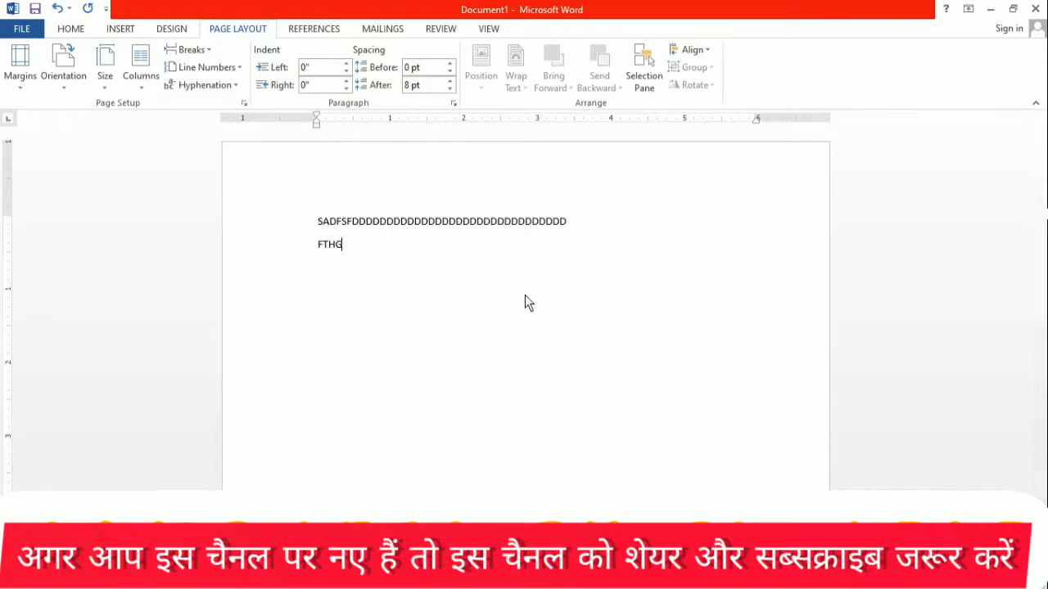
type("GGGGGGGGGGGGGGGGGGG")
Draw a snip-and-round single corner rectangle about 1.68" high and 1.87" wide over the ends of the two text lines.
left_click(114, 28)
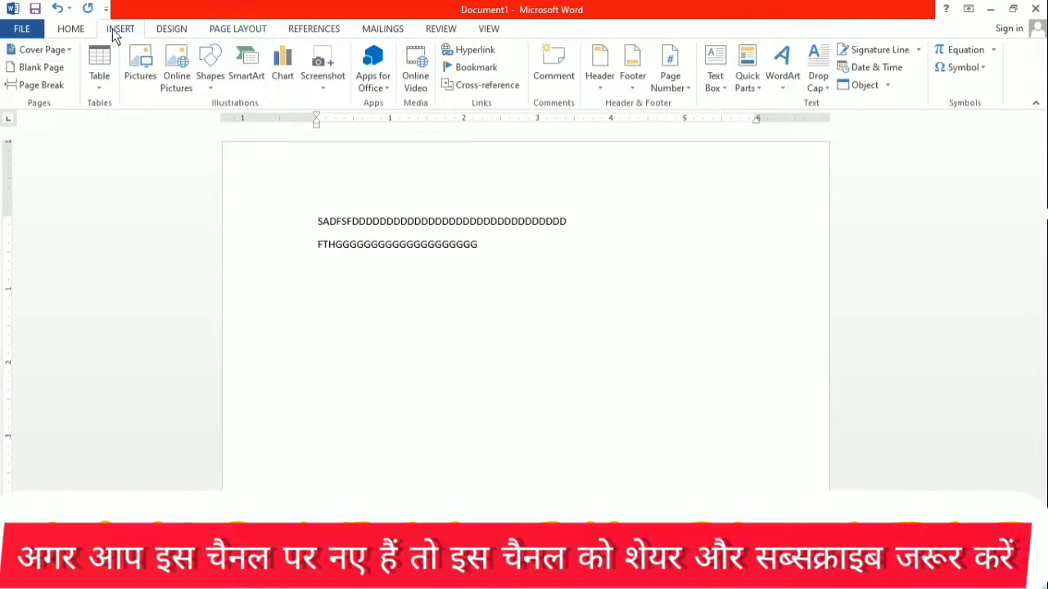
left_click(212, 79)
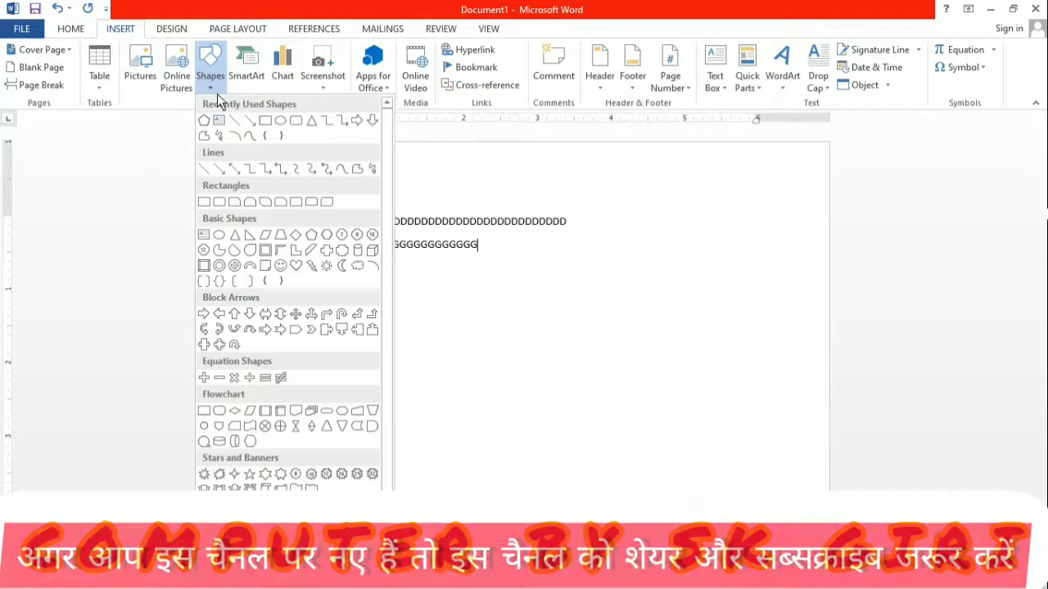
left_click(280, 201)
left_click_drag(459, 211, 597, 334)
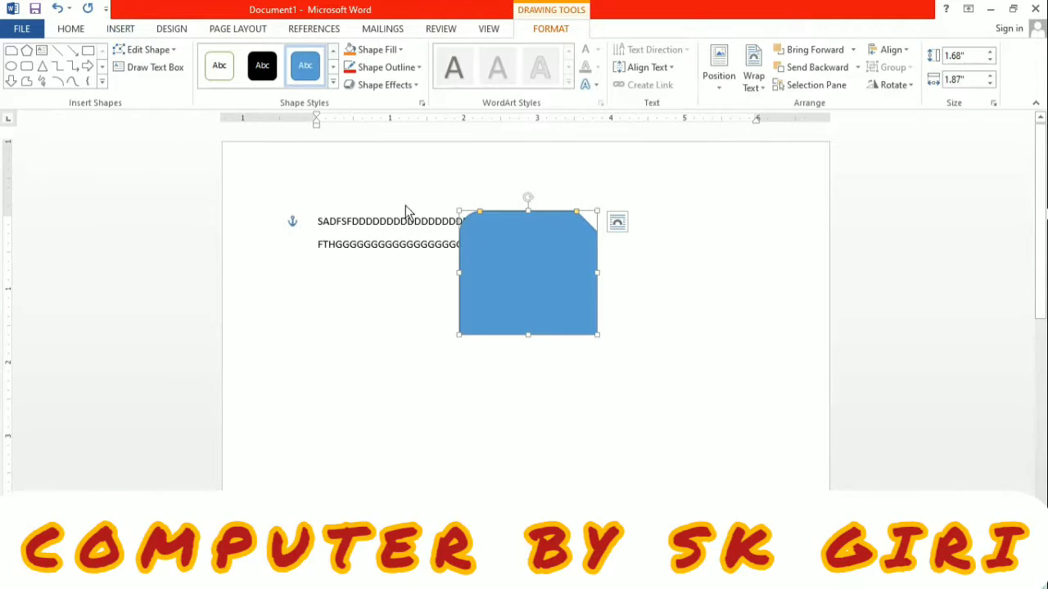
Insert three text wrapping breaks partway through the line that starts with FTH, beside the blue shape.
left_click(237, 29)
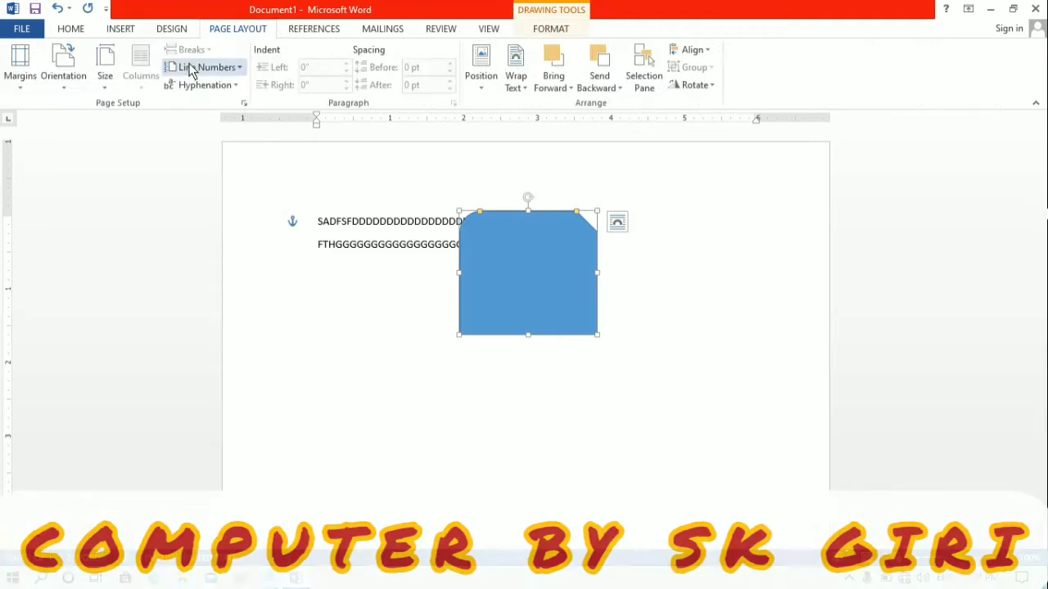
left_click(389, 263)
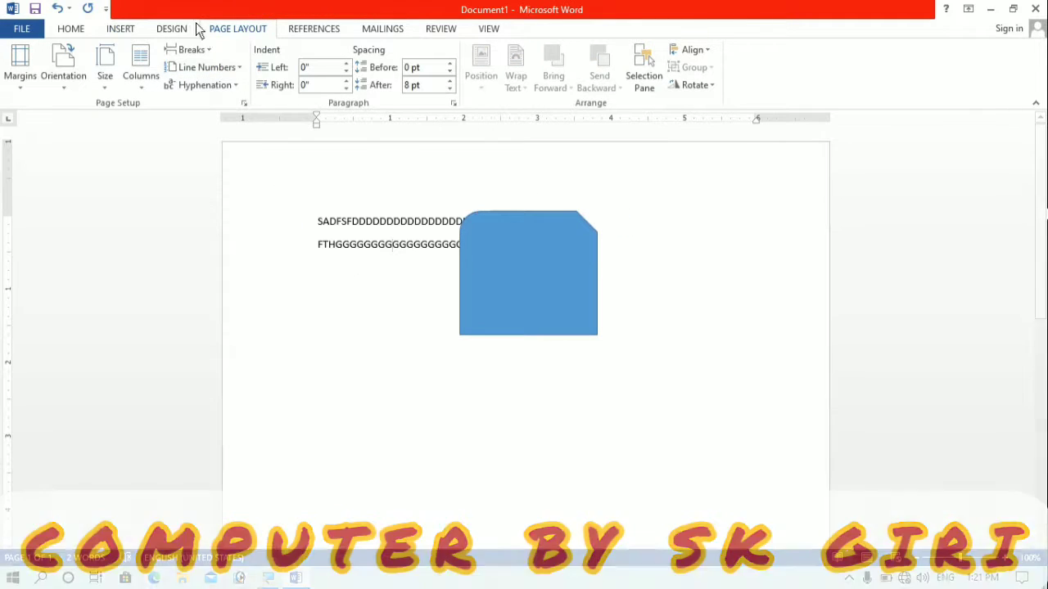
left_click(196, 49)
left_click(217, 194)
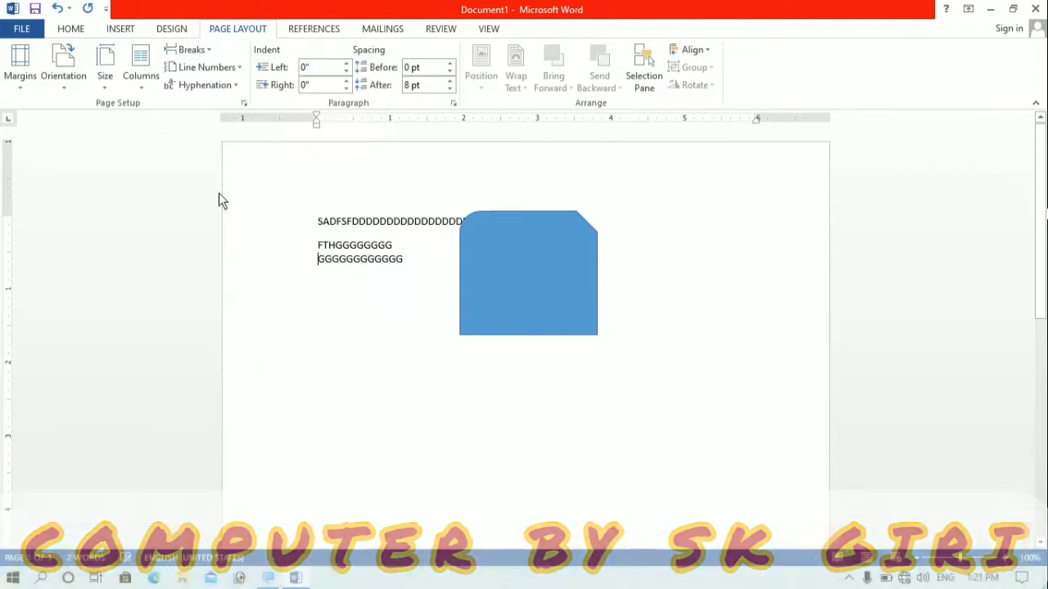
left_click(197, 49)
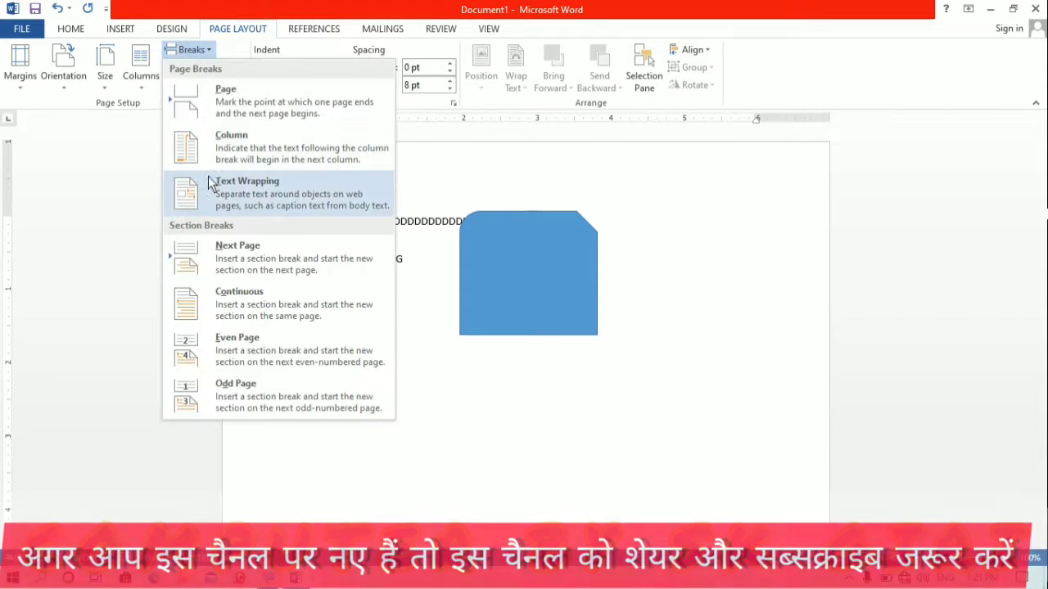
left_click(209, 185)
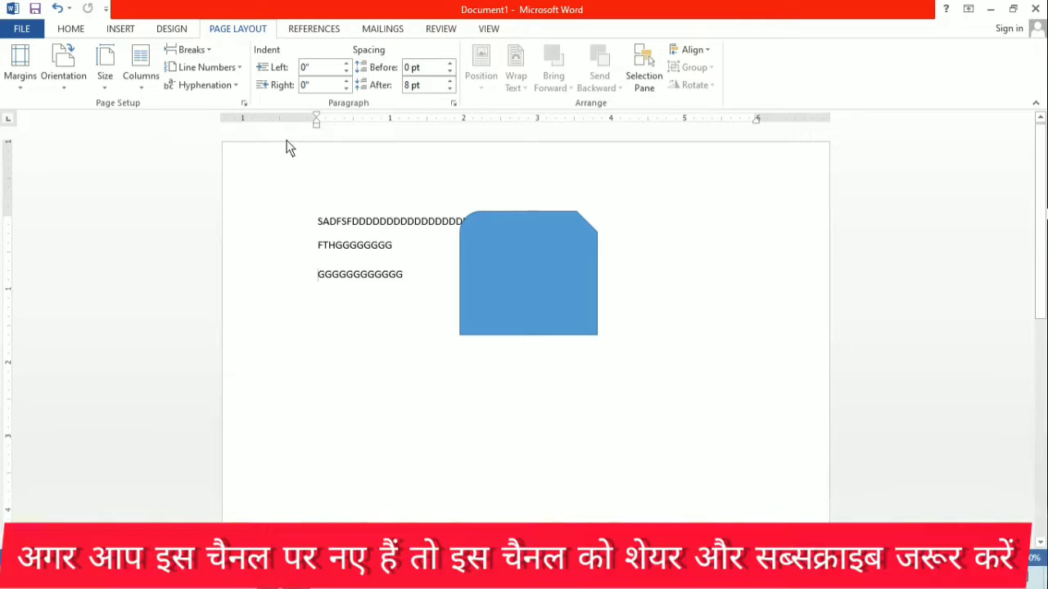
left_click(211, 50)
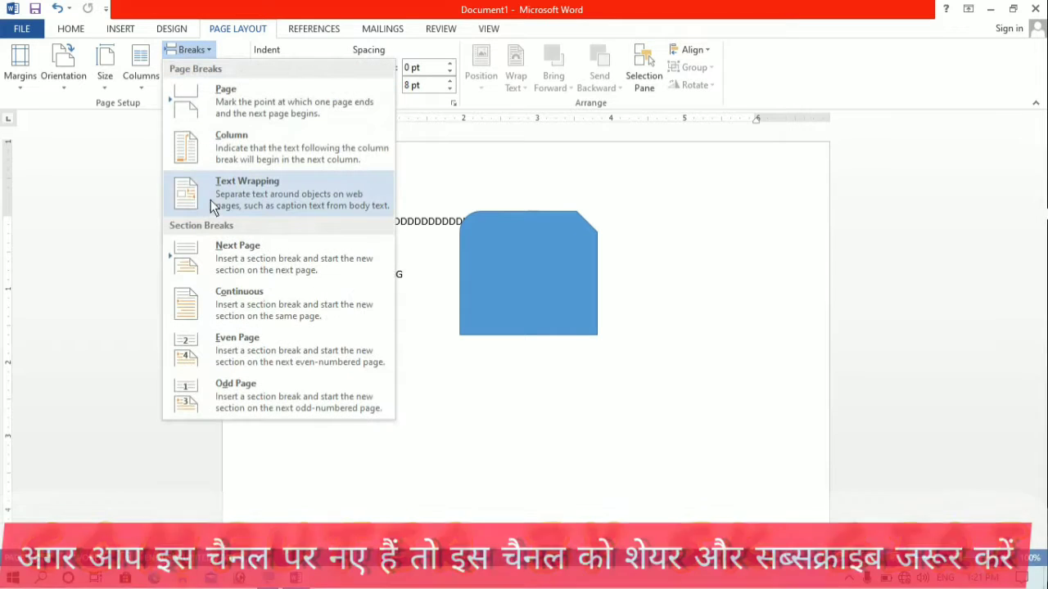
left_click(212, 200)
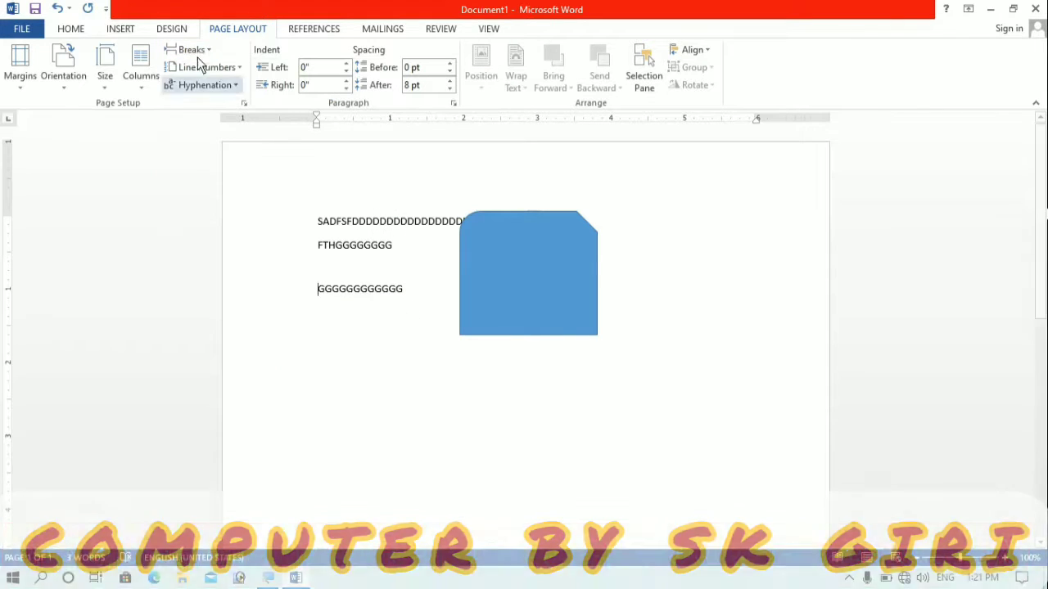
Insert a continuous section break and a next-page section break before the separated G's.
left_click(202, 52)
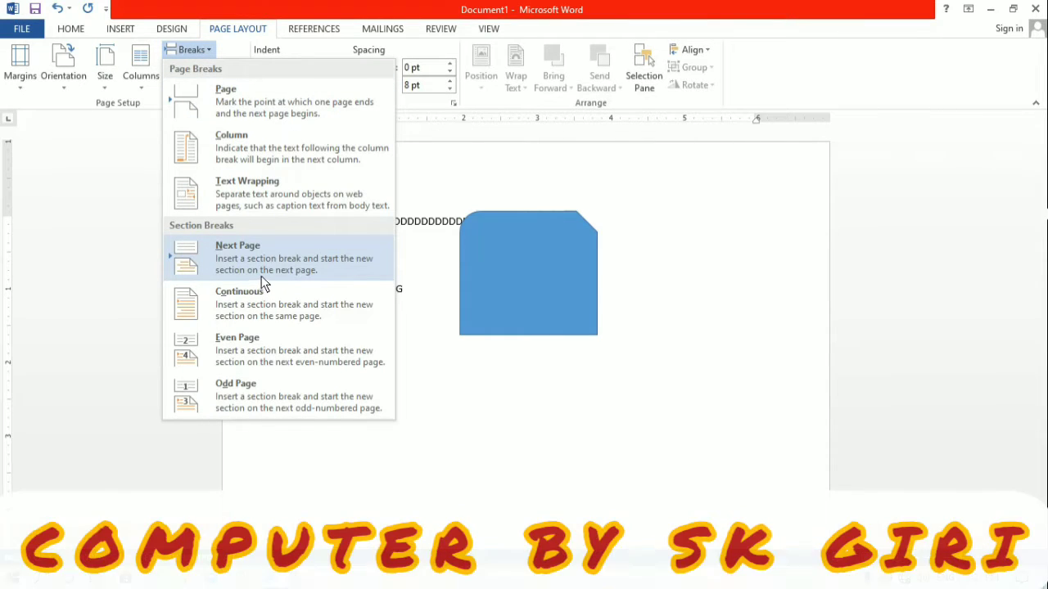
left_click(270, 303)
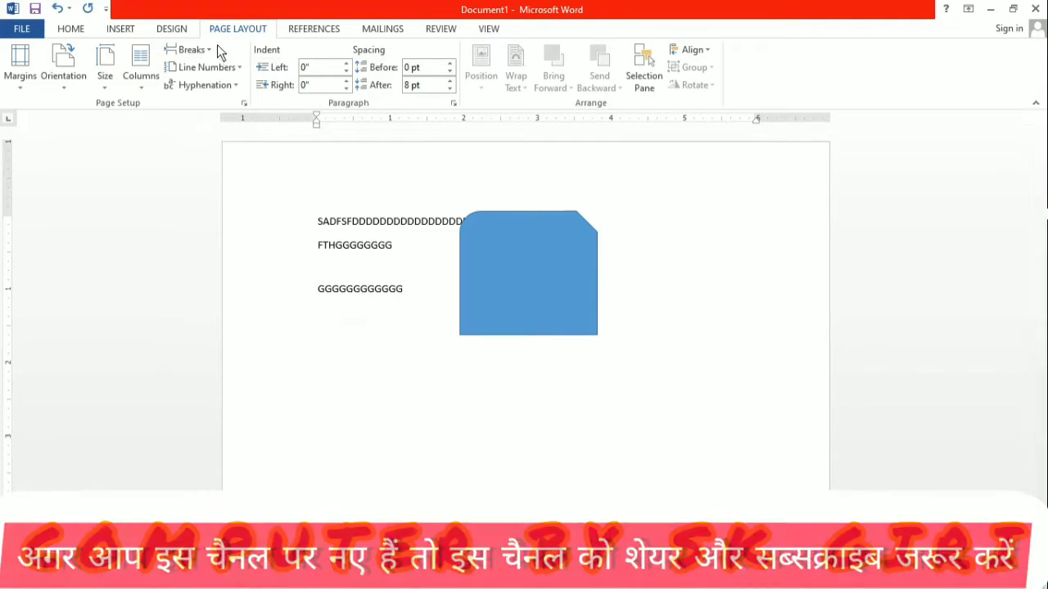
left_click(217, 47)
left_click(217, 264)
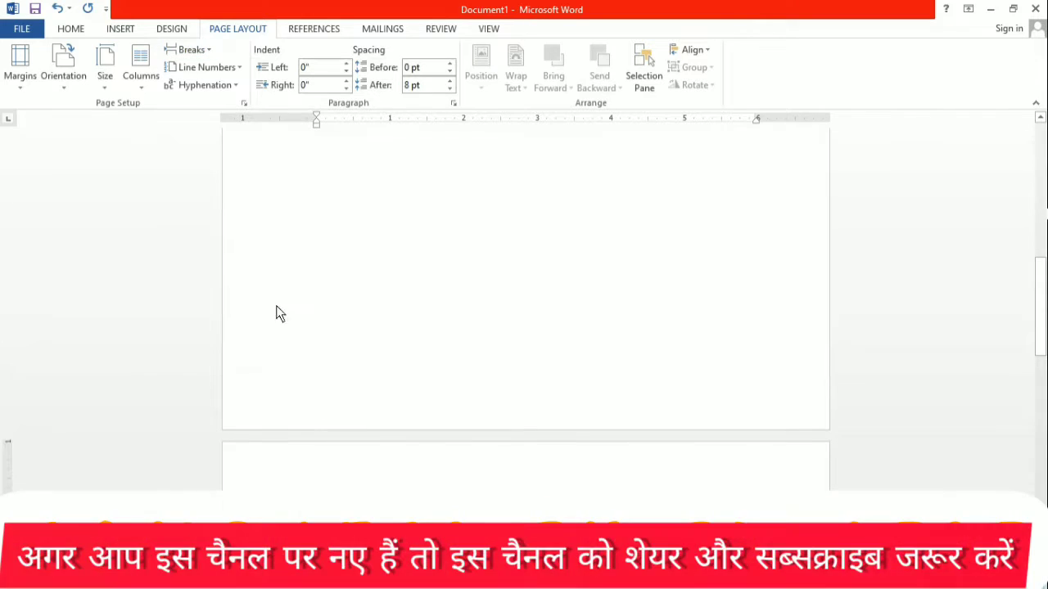
Insert two continuous section breaks before the separated G's on the new page.
left_click(209, 49)
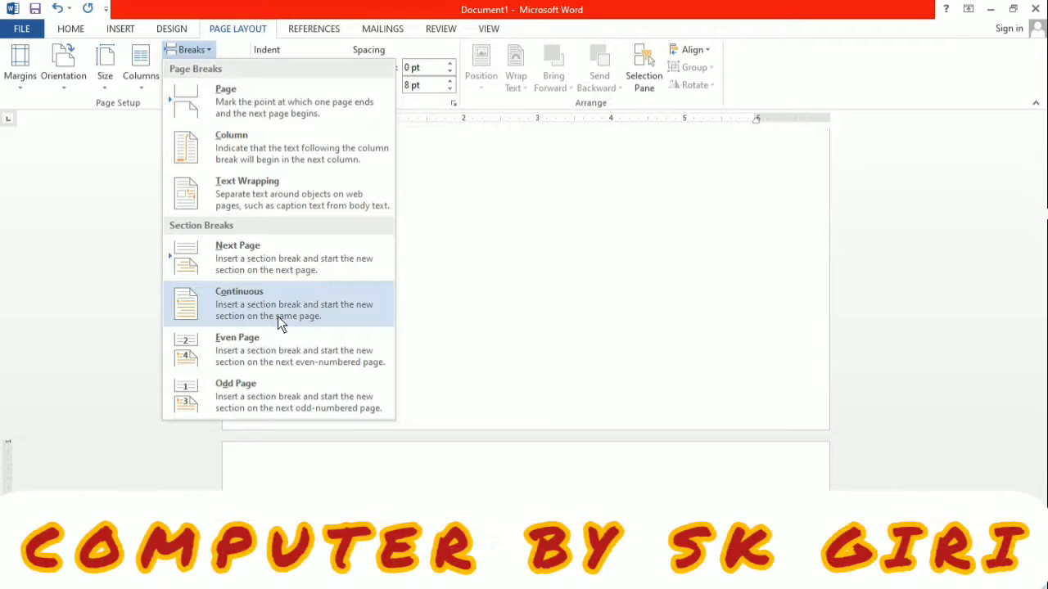
left_click(277, 320)
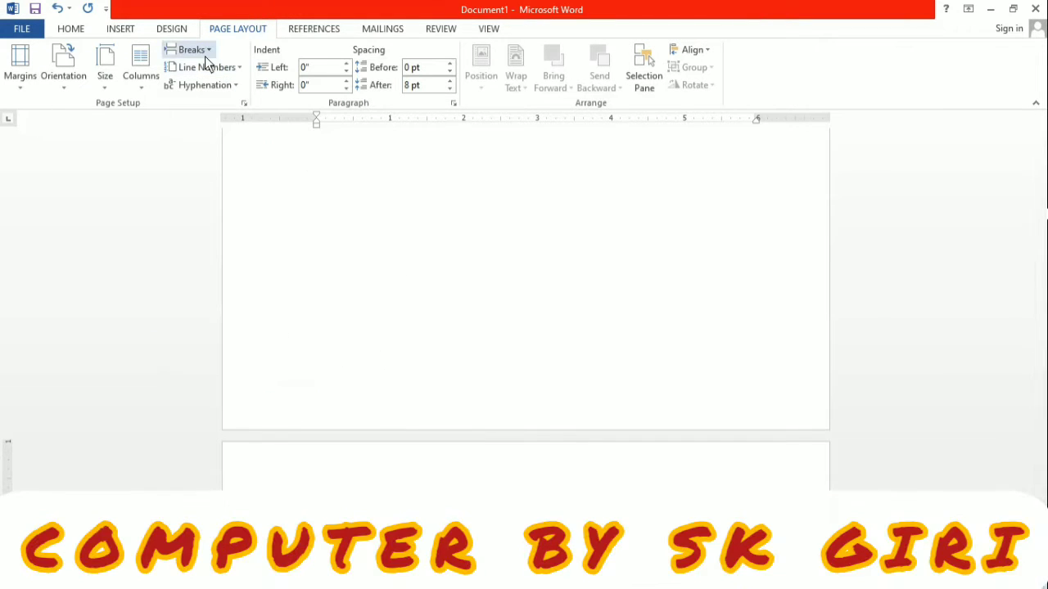
left_click(205, 56)
left_click(280, 308)
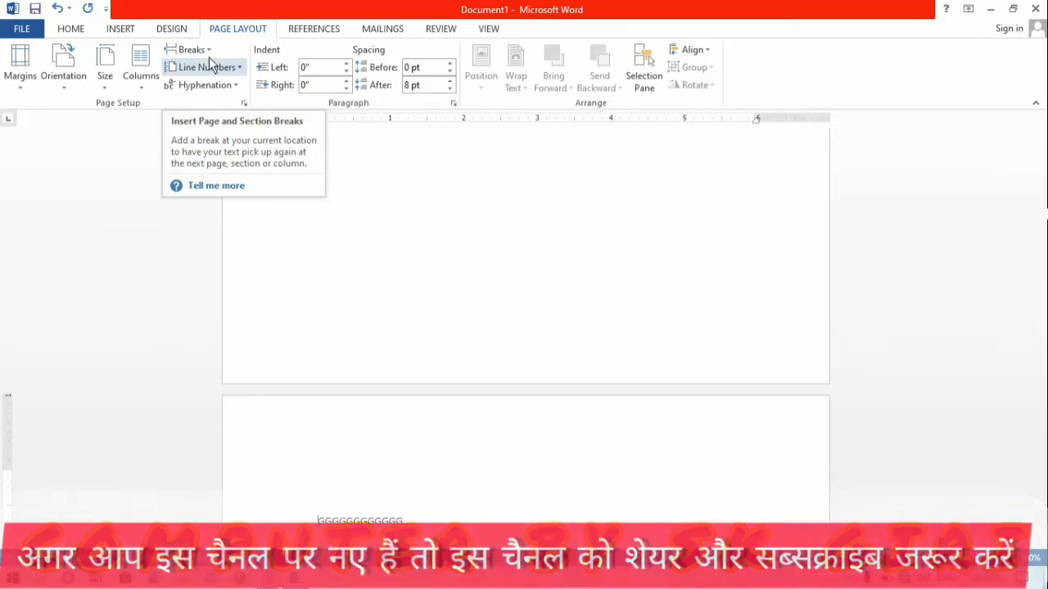
Insert an even-page section break before the separated G's.
left_click(207, 53)
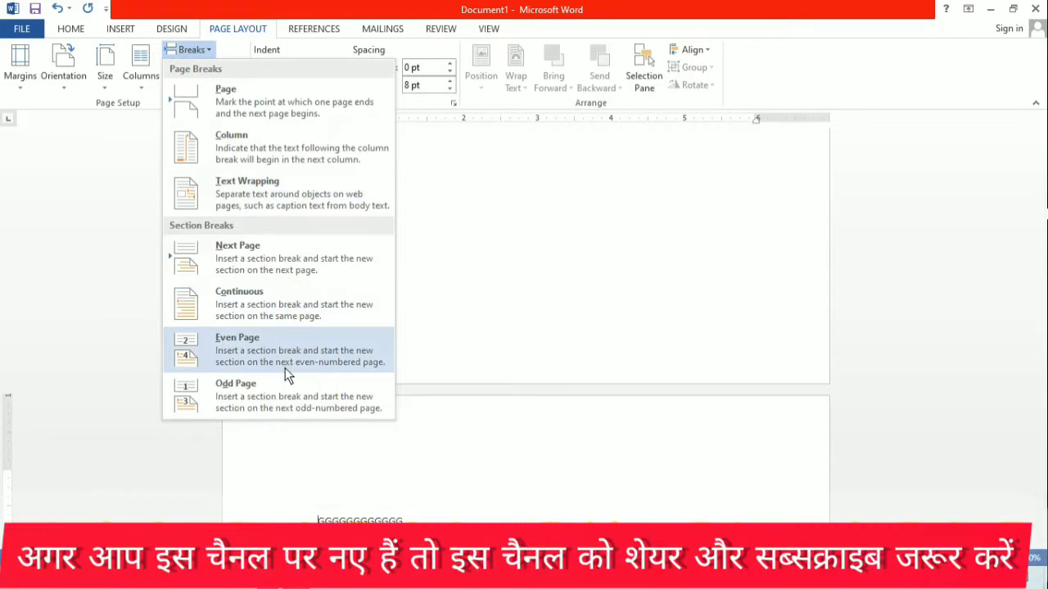
left_click(284, 368)
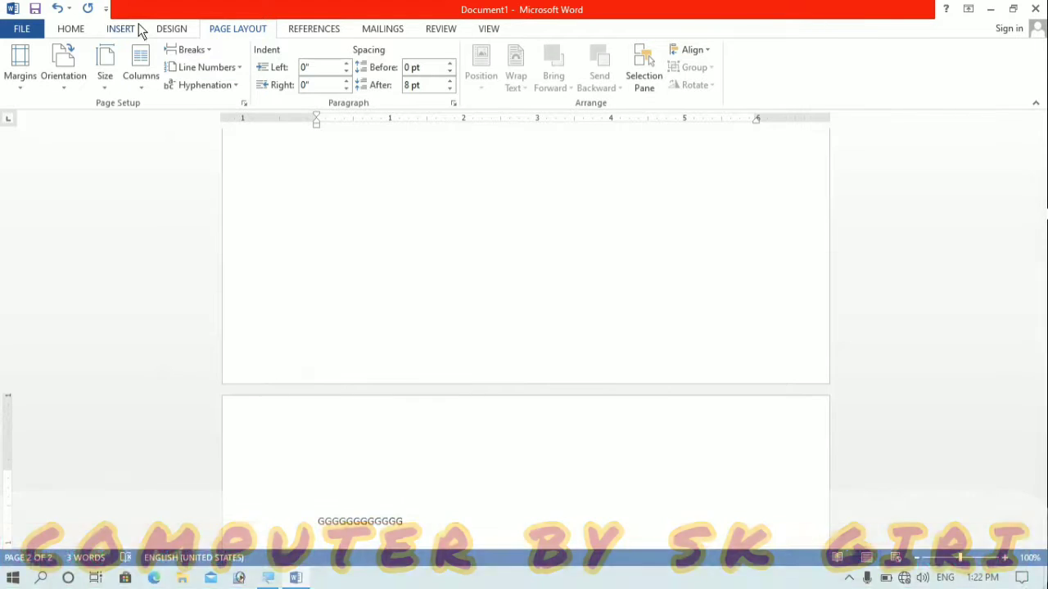
left_click(137, 24)
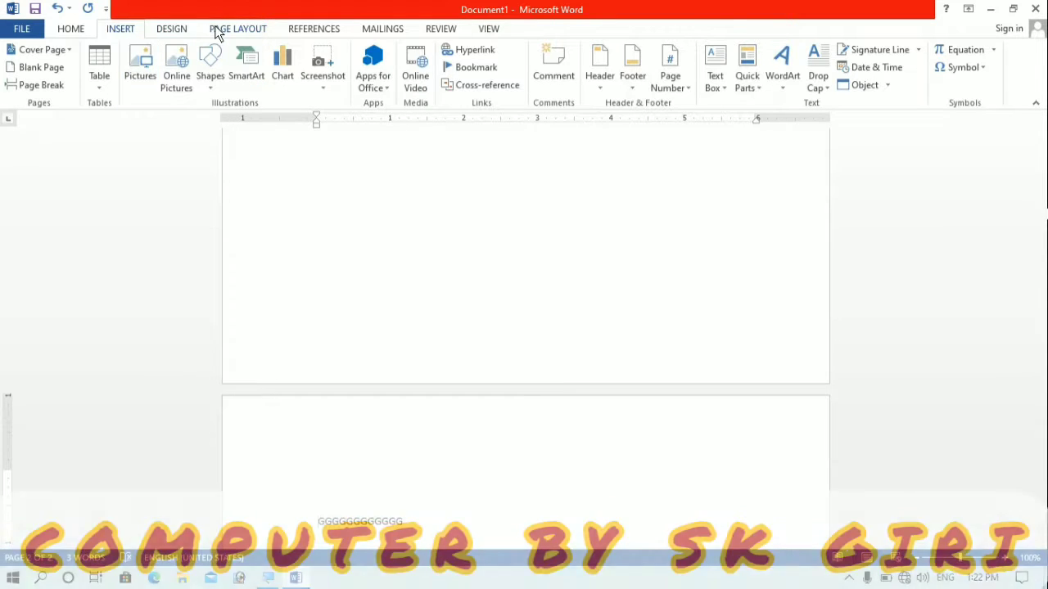
left_click(215, 30)
left_click(210, 51)
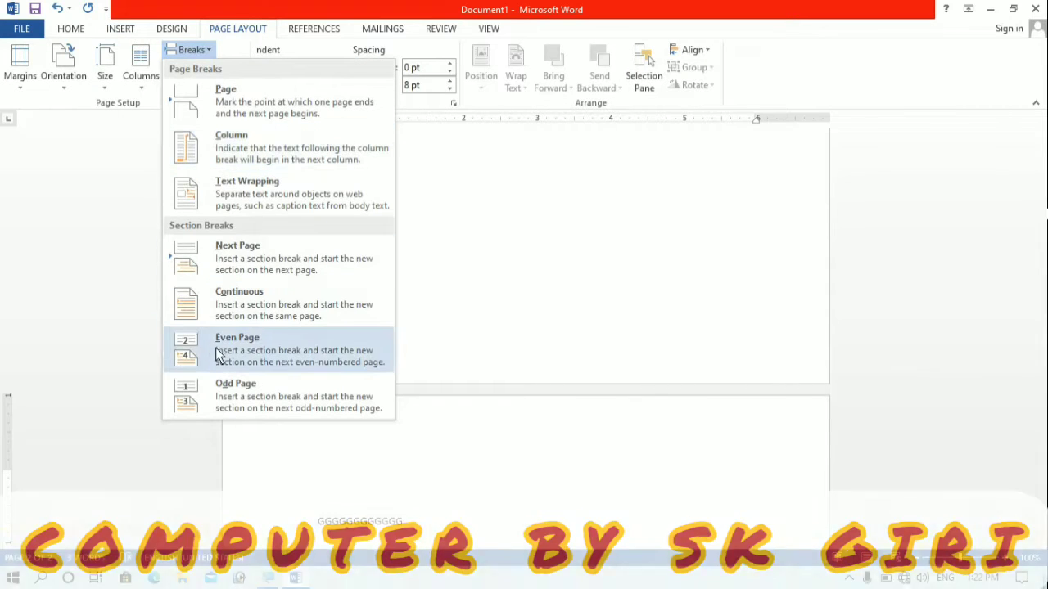
left_click(218, 355)
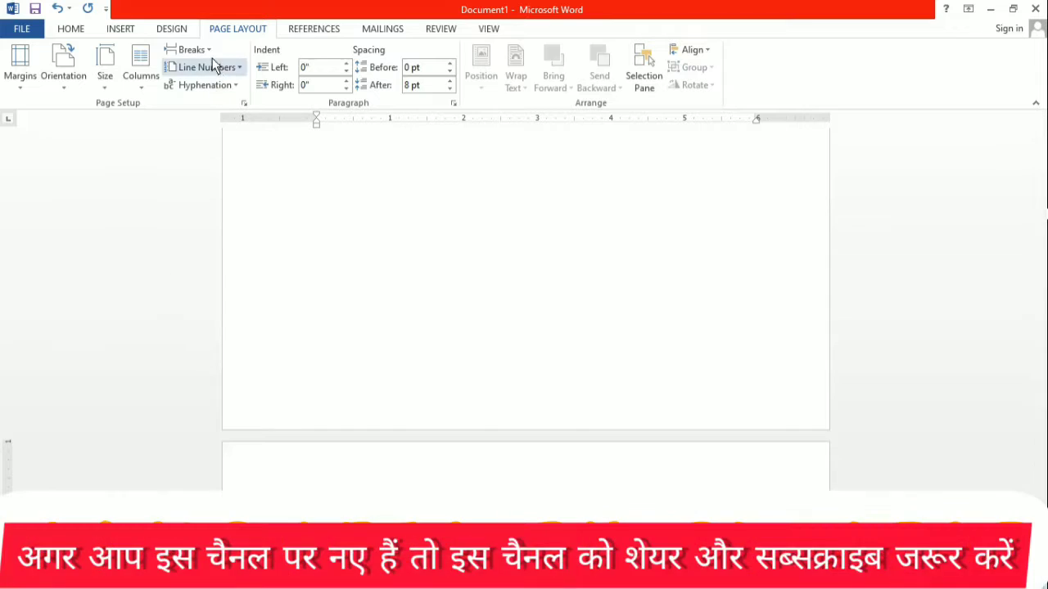
Insert two odd-page section breaks before the separated G's.
left_click(209, 51)
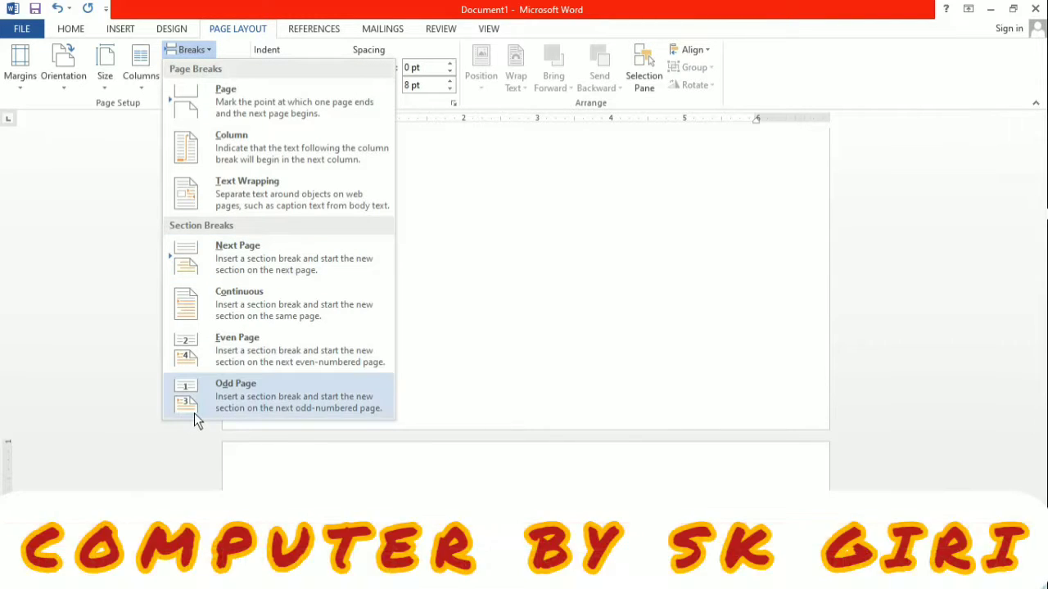
left_click(217, 409)
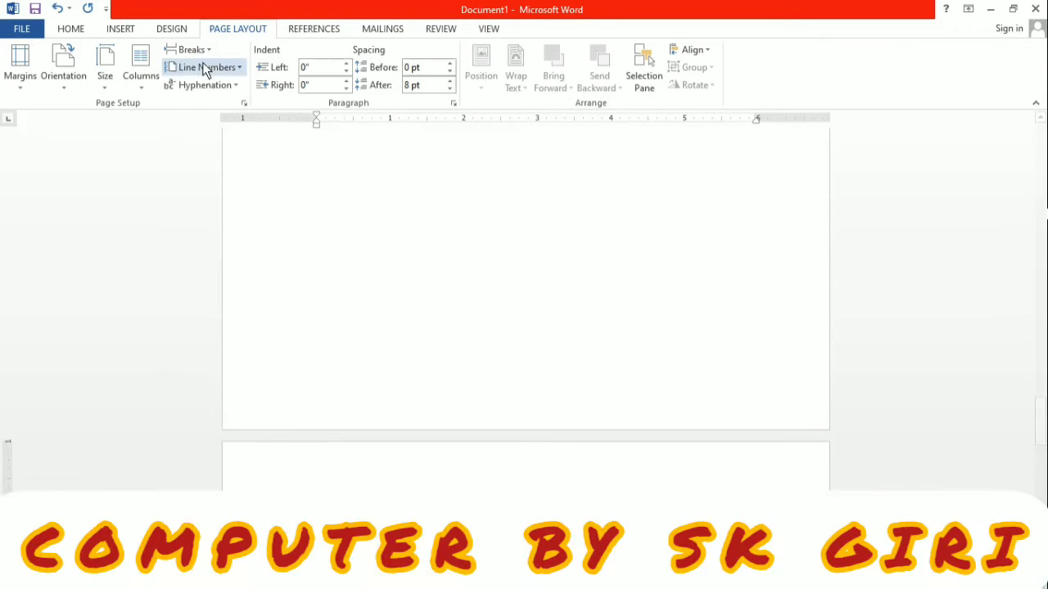
left_click(204, 51)
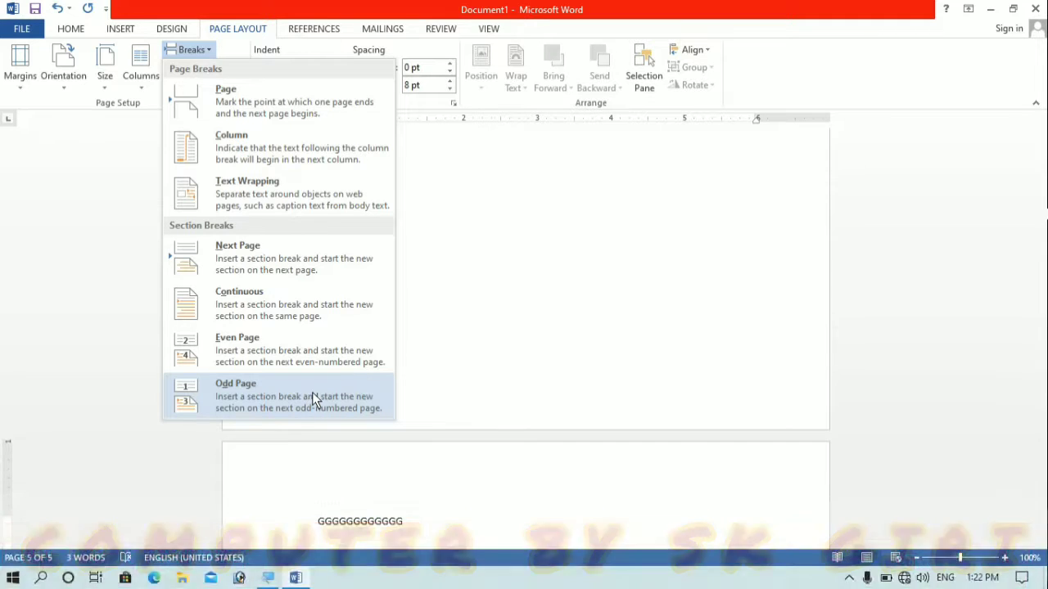
left_click(312, 392)
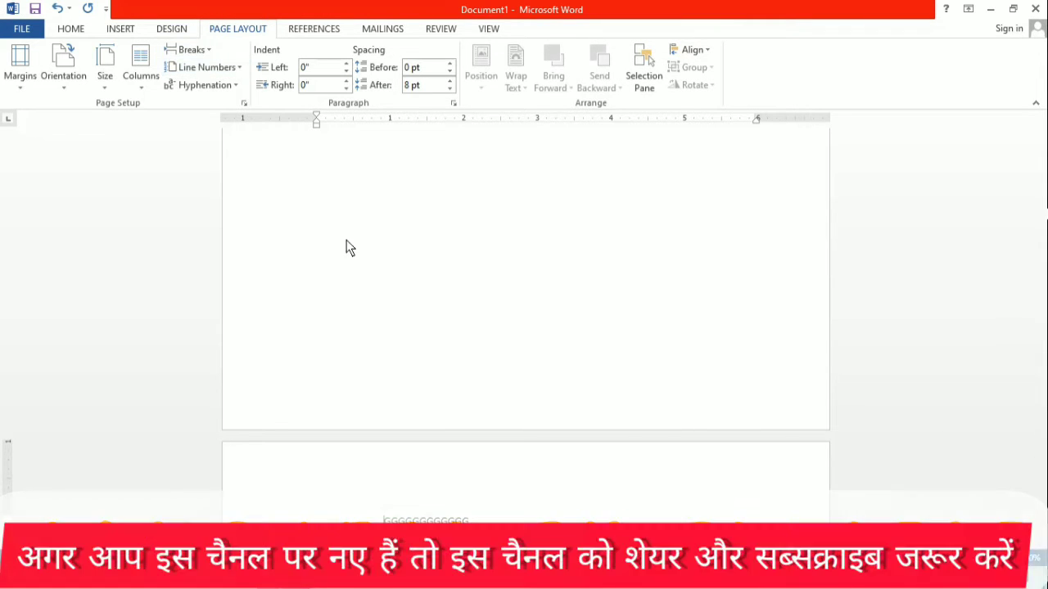
Replace the document content with four sample lines: SHFTGSADKFJASKJHRKSDH, JFDMSZHGFJFHJKDS, DFMSHSDFSDFJ and KDFHSJKHJKHSD.
scroll(446, 398, "up", 2)
scroll(445, 390, "up", 2)
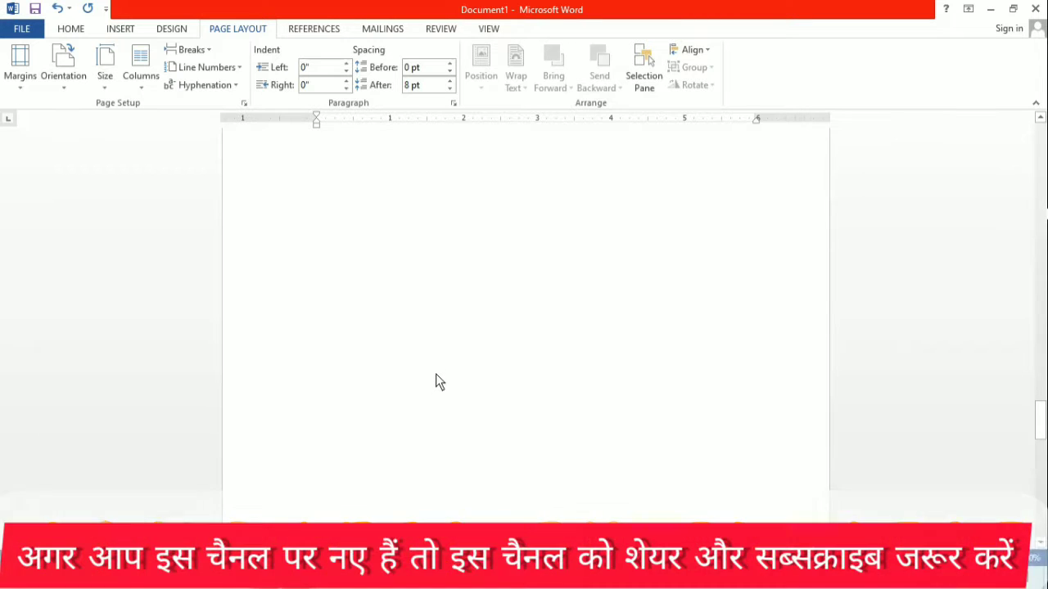
scroll(436, 375, "up", 3)
type("SHFTGSA")
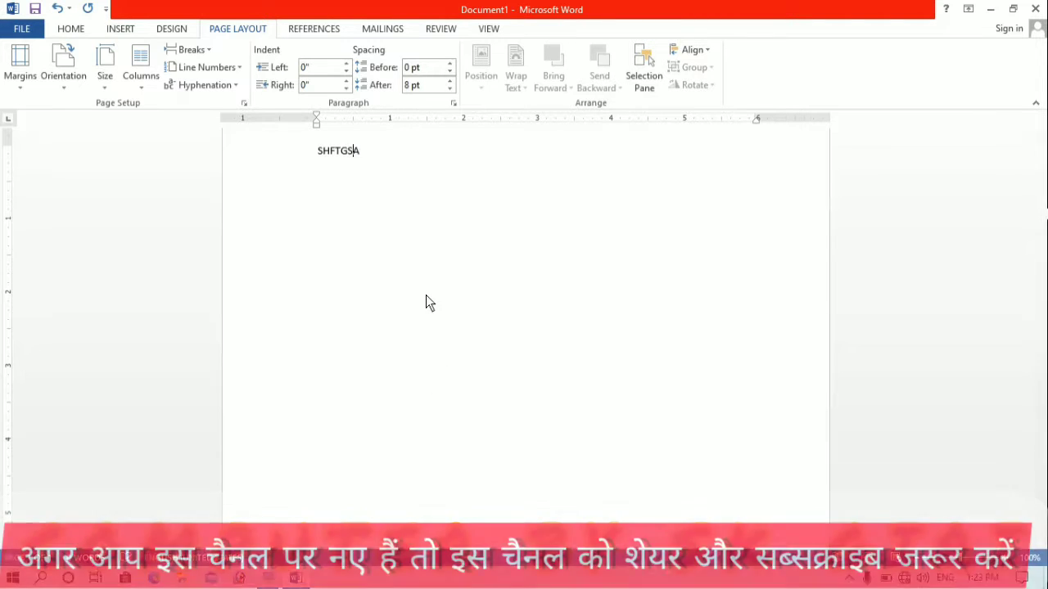
type("DKFJASKJHRKSDH JFDM")
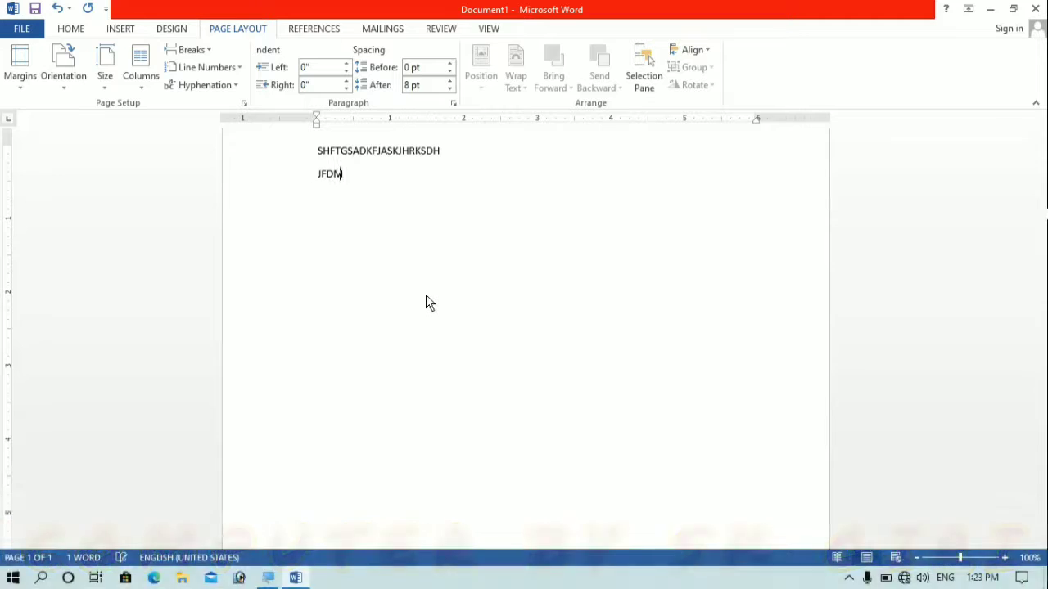
type("SZHGFJFHJKDS DFMSHSDFSDFJ")
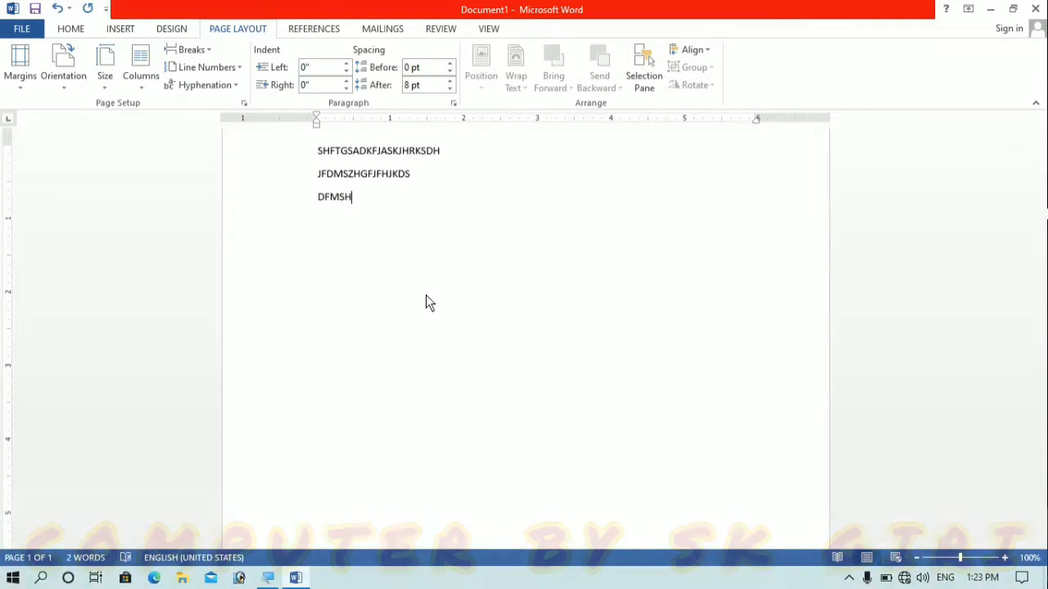
key("Return")
type("KDFHSJKHJKHSD")
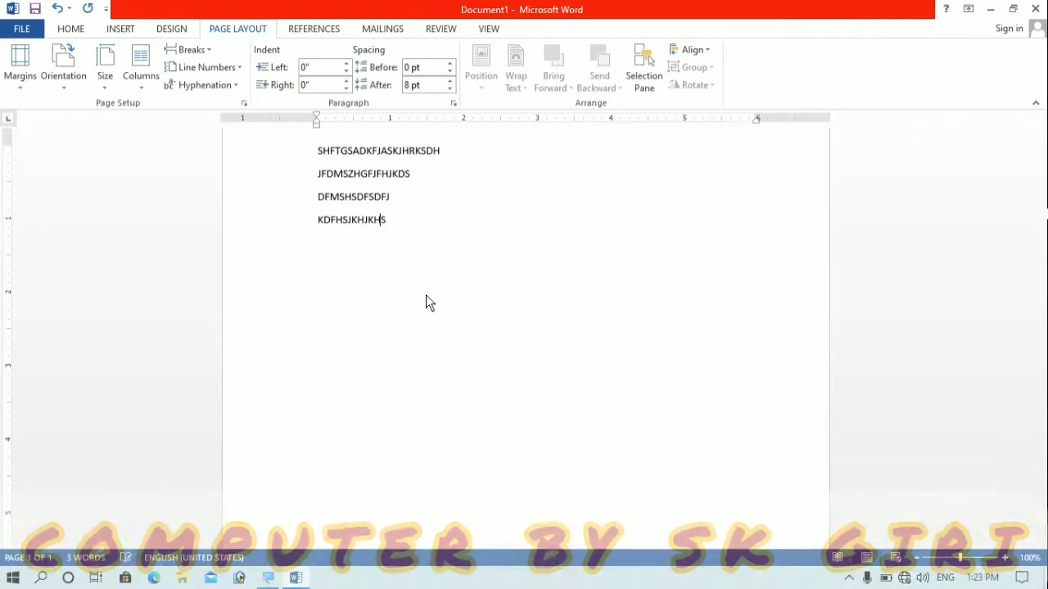
Apply continuous line numbering and add four more lines: DJFHJDHKFM, LDFJKDFJDS, DFHKHSDKHFLSD and SDLFSLD.
left_click(238, 69)
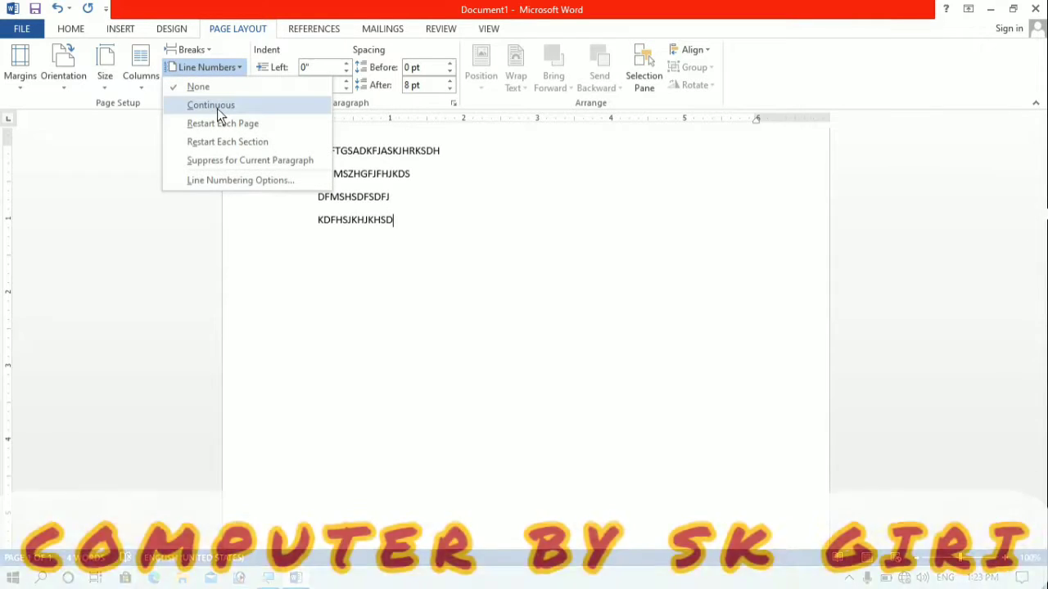
left_click(216, 107)
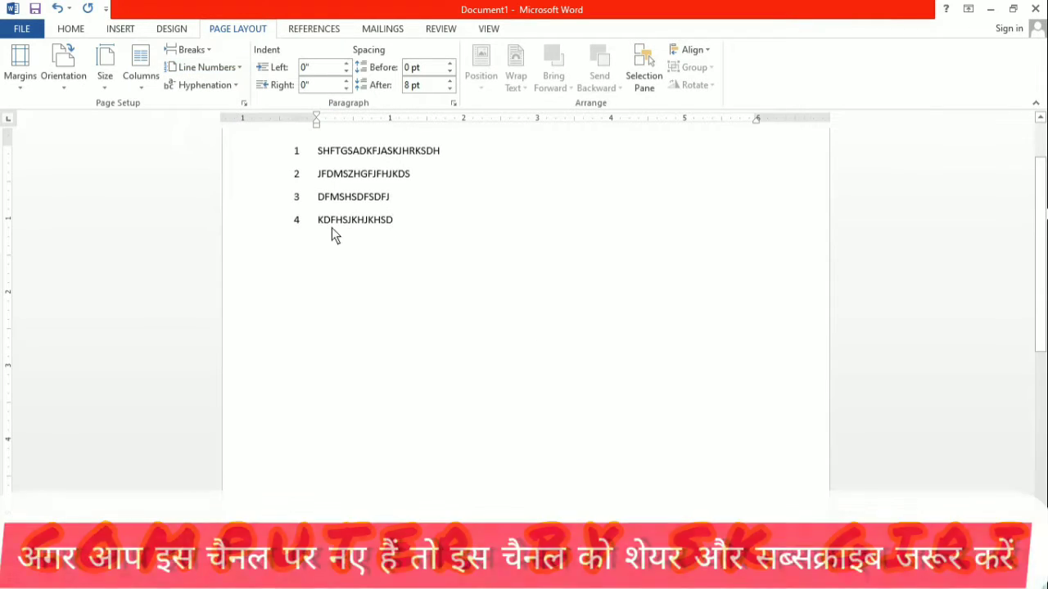
key("Return")
type("DJFHJDHKFM")
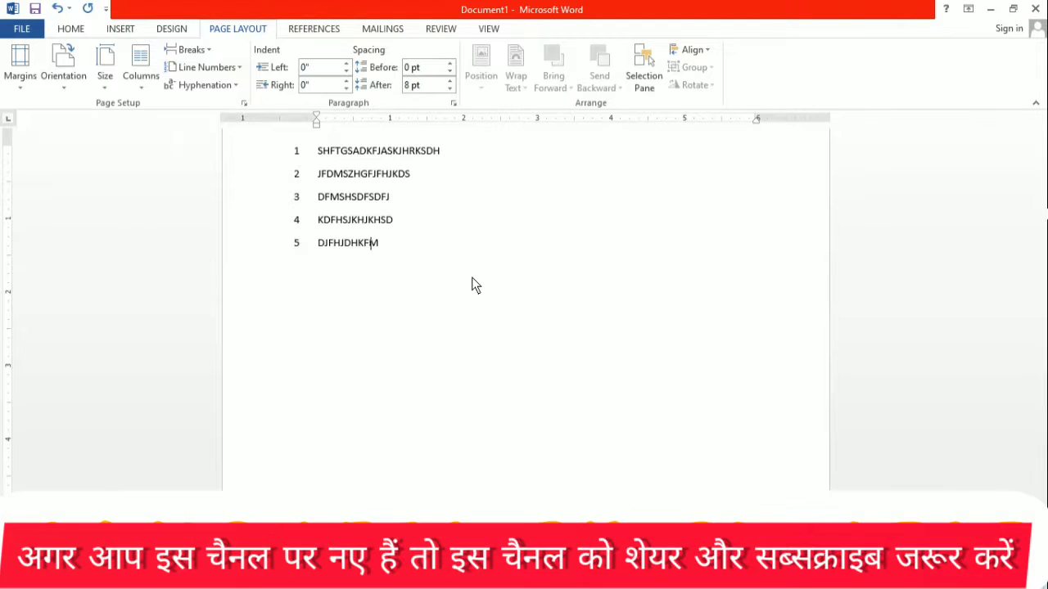
key("Return")
type("LDFJKDFJDS")
key("Return")
type("DFHKHSDKHFLSD")
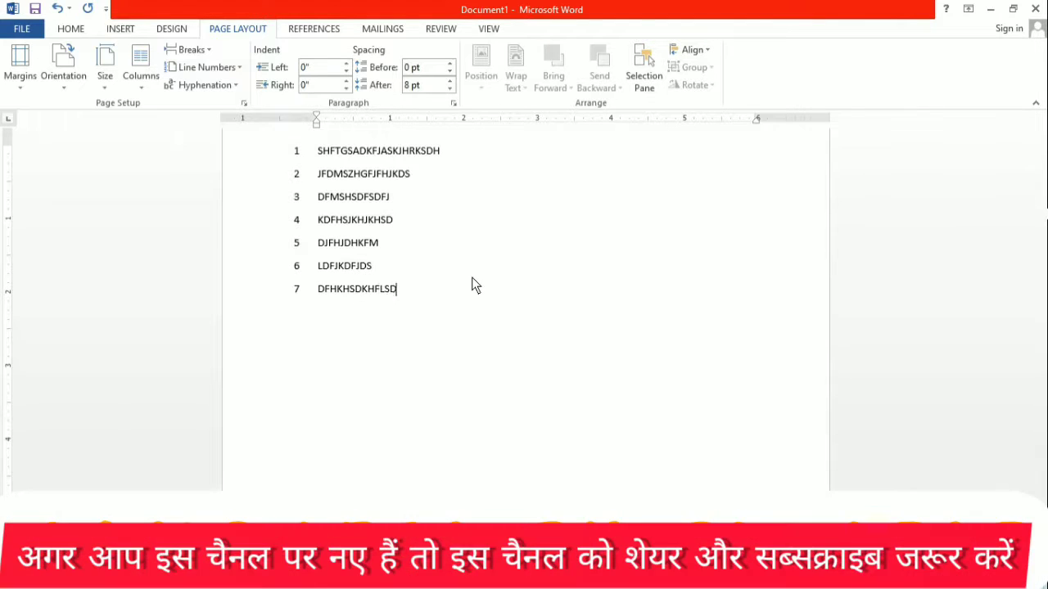
key("Return")
type("SDLFSLD")
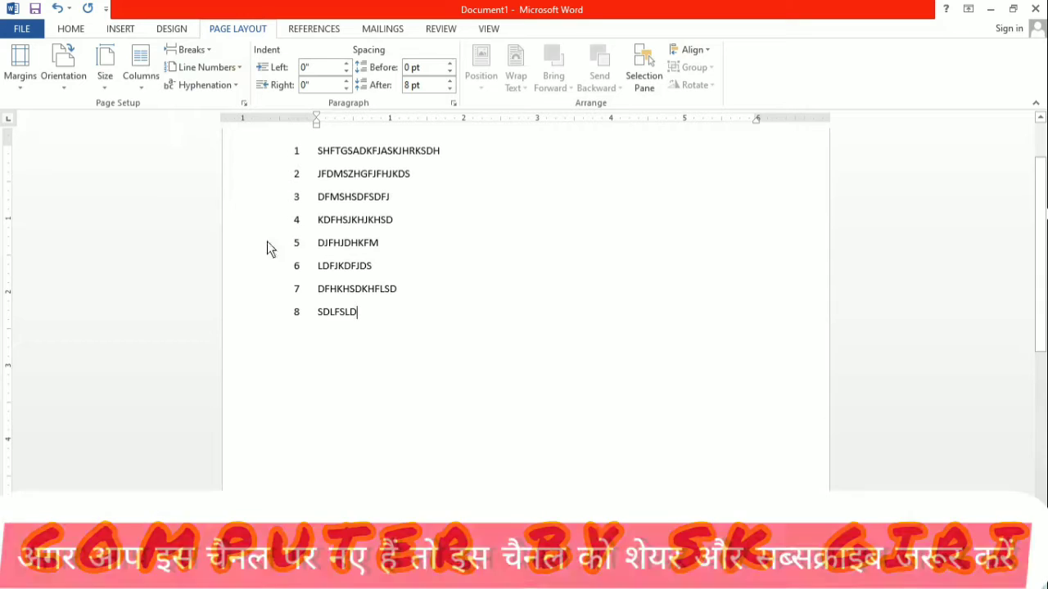
Turn off line numbering for the document by setting it to None.
left_click(238, 70)
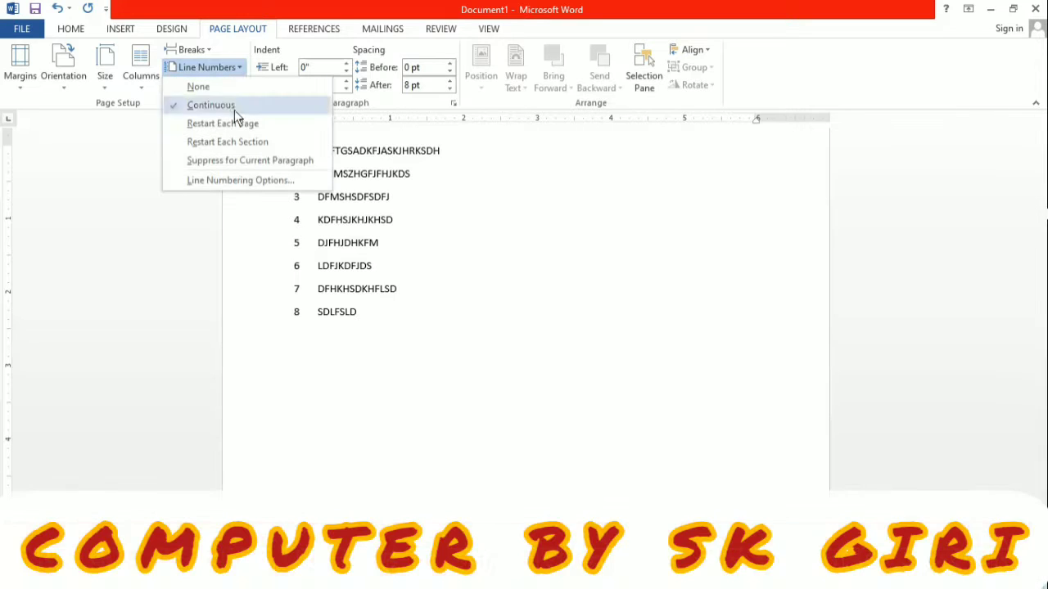
left_click(222, 89)
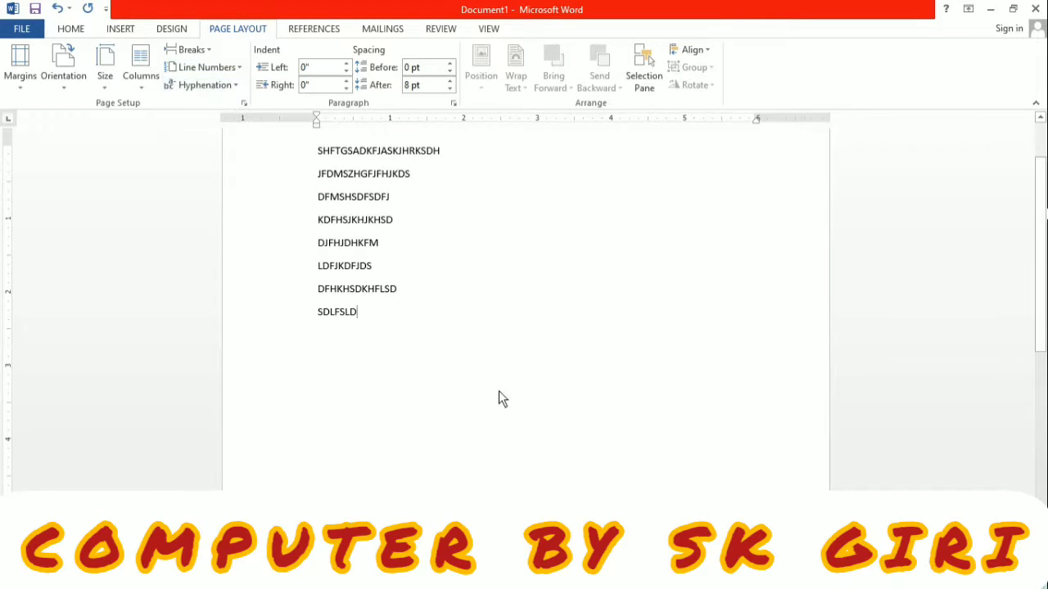
Apply line numbering that restarts on each page, and add a page break after SDLFSLD to check the numbering on the second page.
left_click(242, 73)
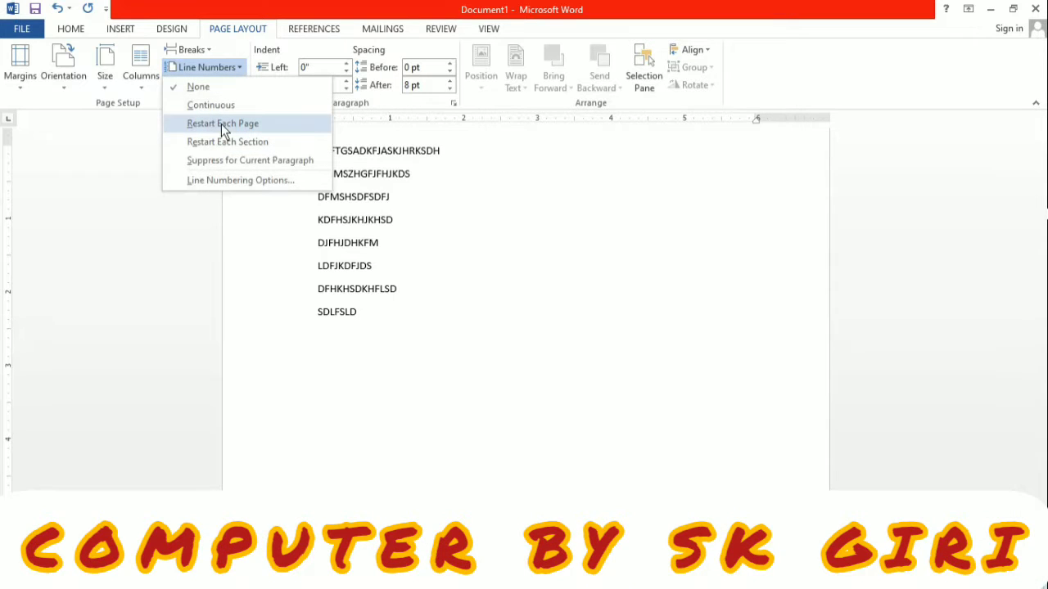
left_click(222, 123)
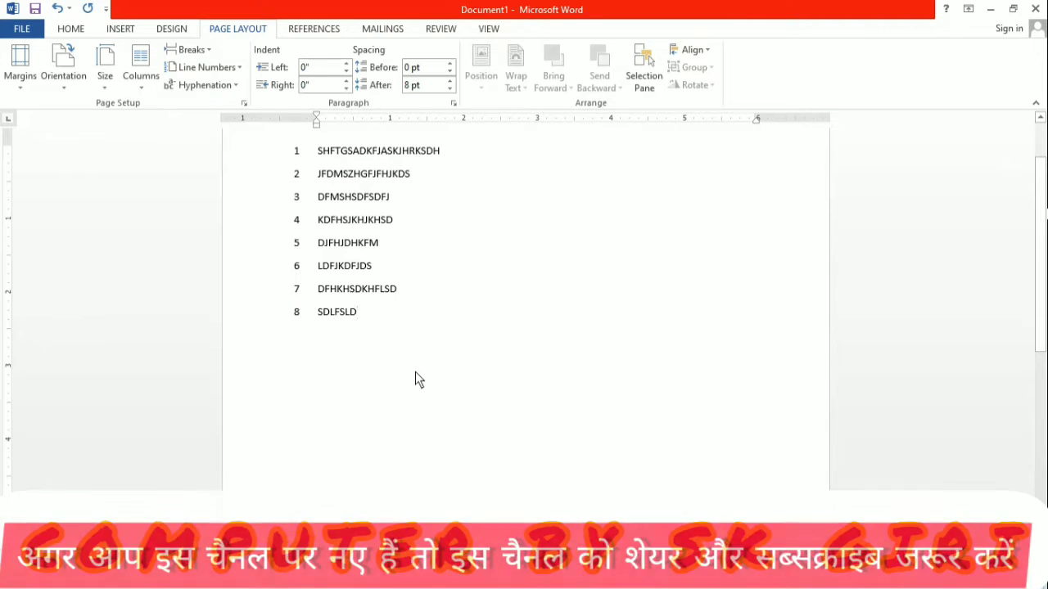
scroll(415, 371, "down", 5)
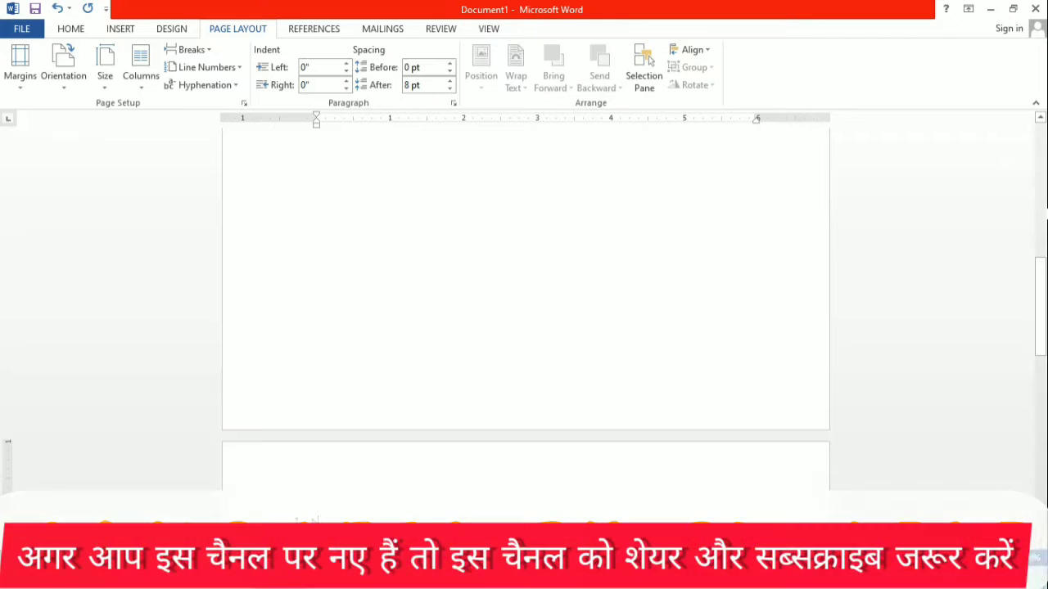
scroll(321, 485, "up", 5)
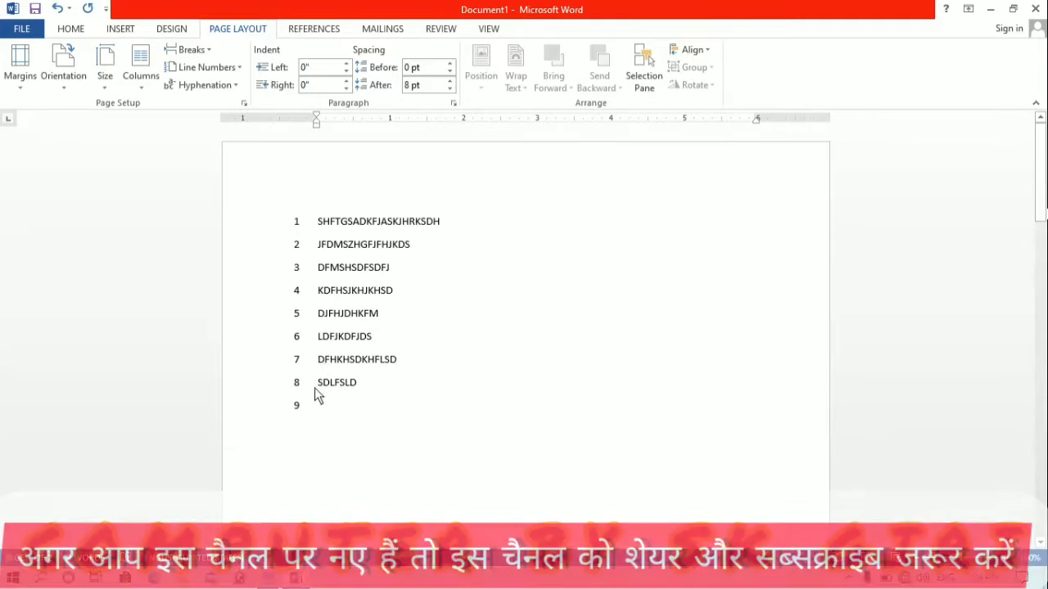
scroll(316, 415, "down", 5)
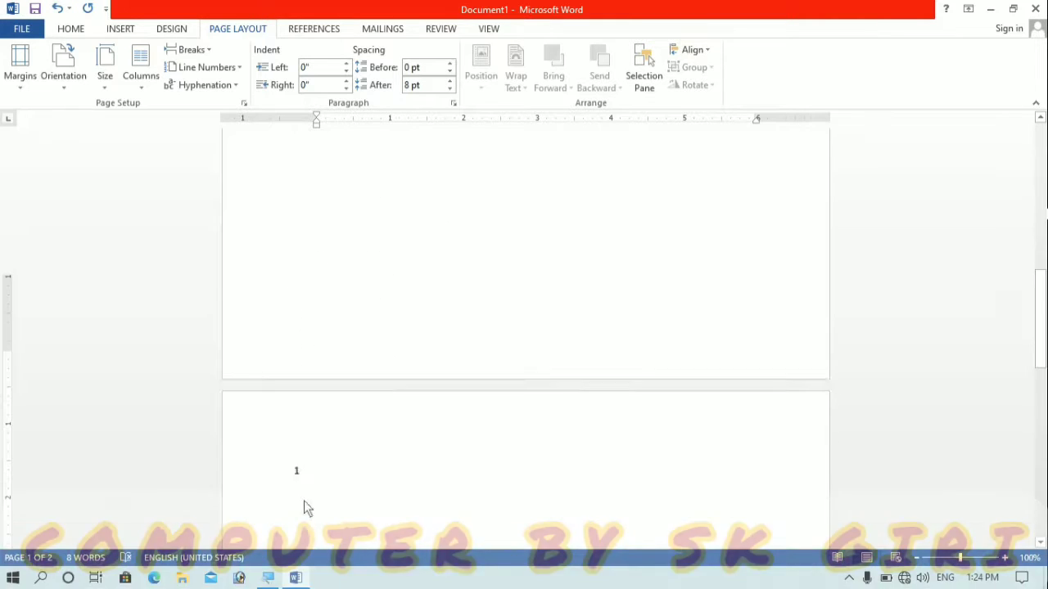
scroll(307, 492, "down", 3)
scroll(336, 221, "up", 2)
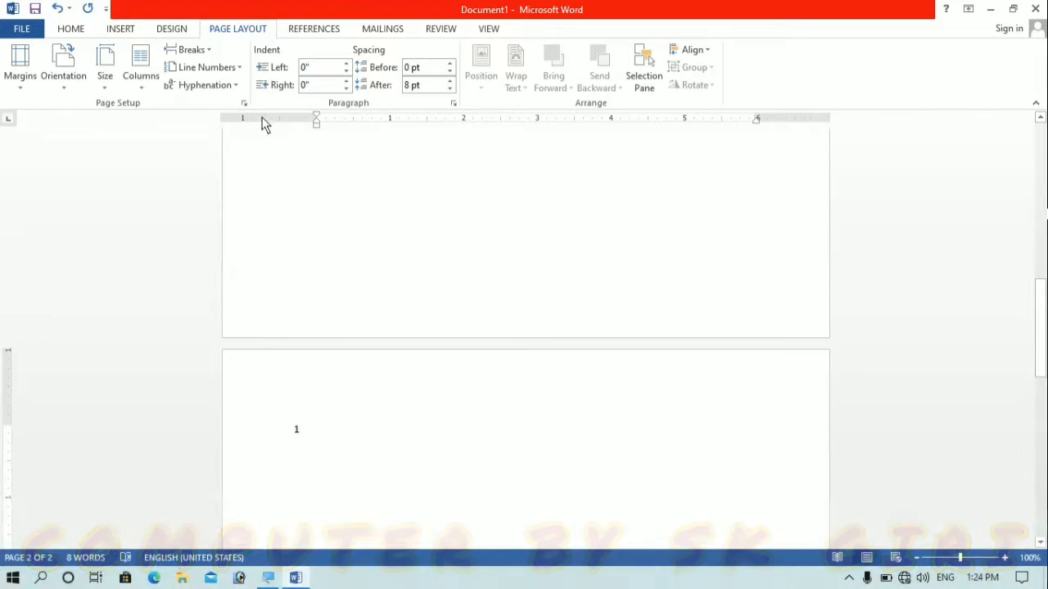
Turn off the per-page line numbering by setting line numbers to None.
left_click(234, 68)
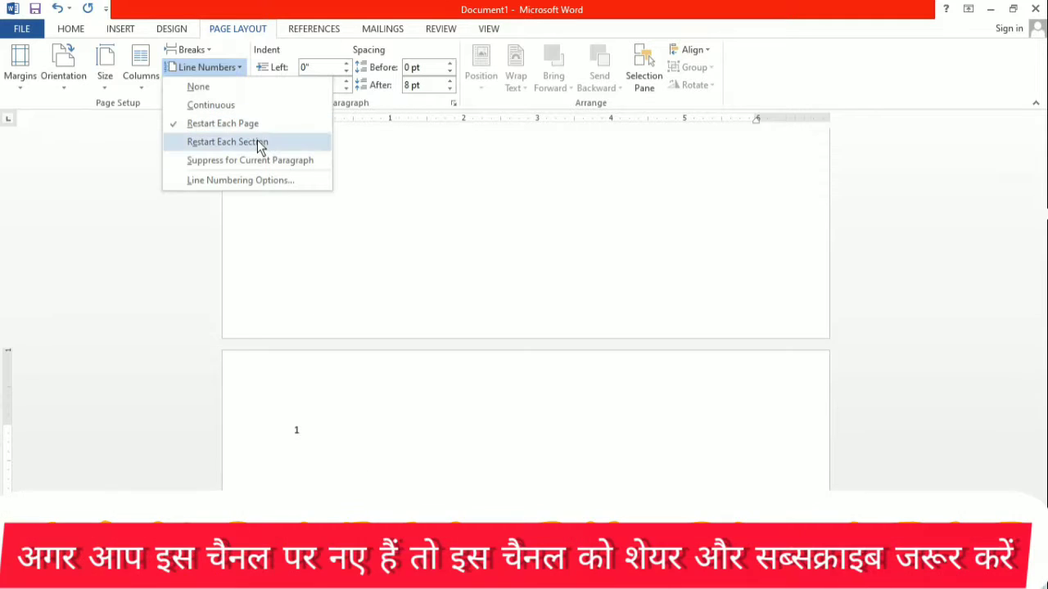
scroll(447, 460, "up", 3)
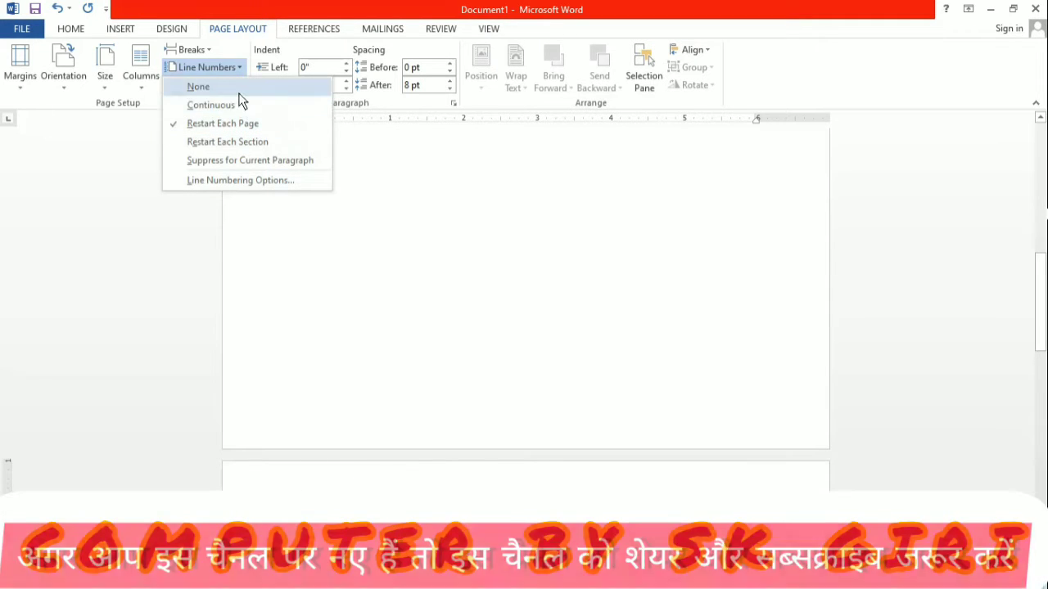
left_click(239, 92)
scroll(418, 384, "up", 10)
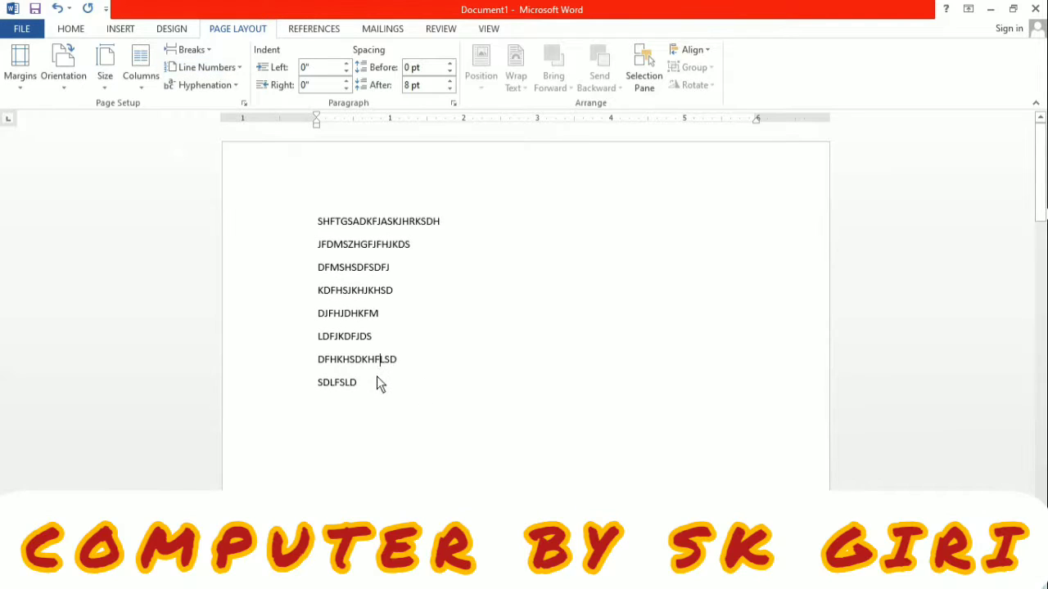
With the text from DJFHJDHKFM into DFHKHSDKHFLSD selected, apply line numbering that restarts in each section.
left_click_drag(380, 364, 314, 320)
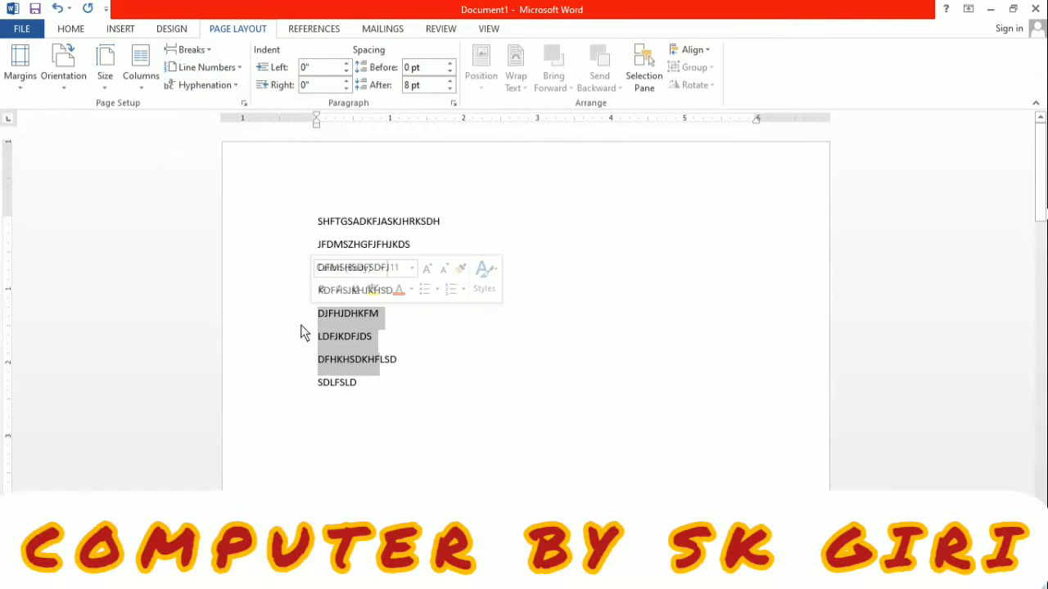
left_click(236, 67)
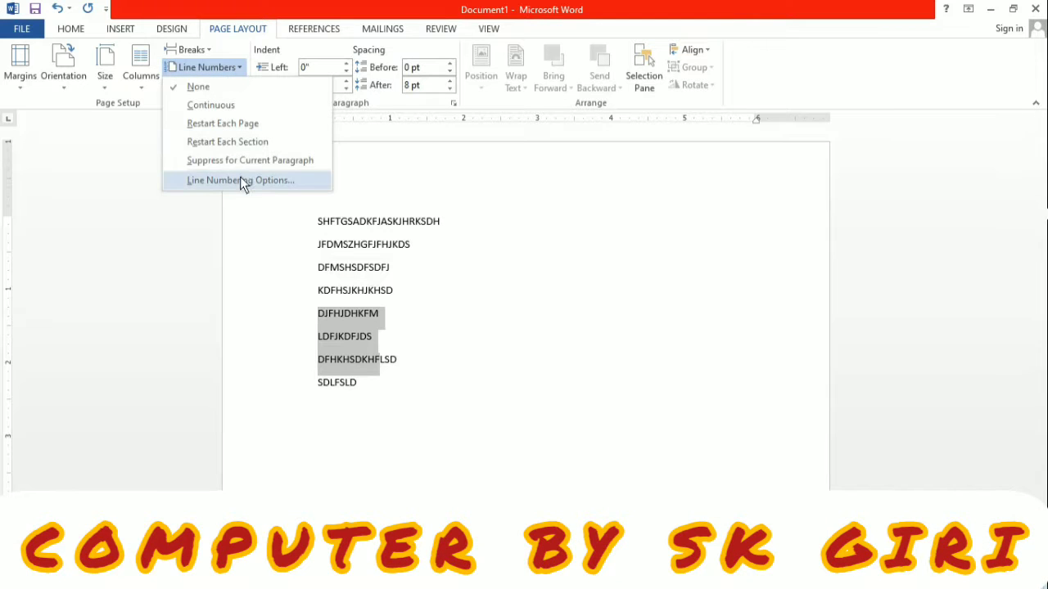
left_click(246, 147)
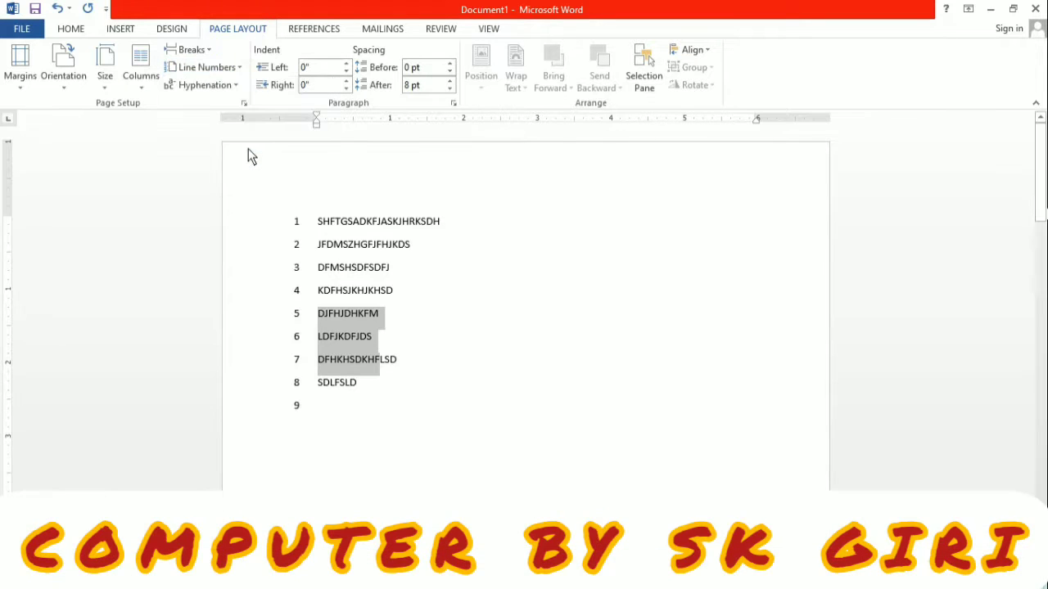
left_click(241, 70)
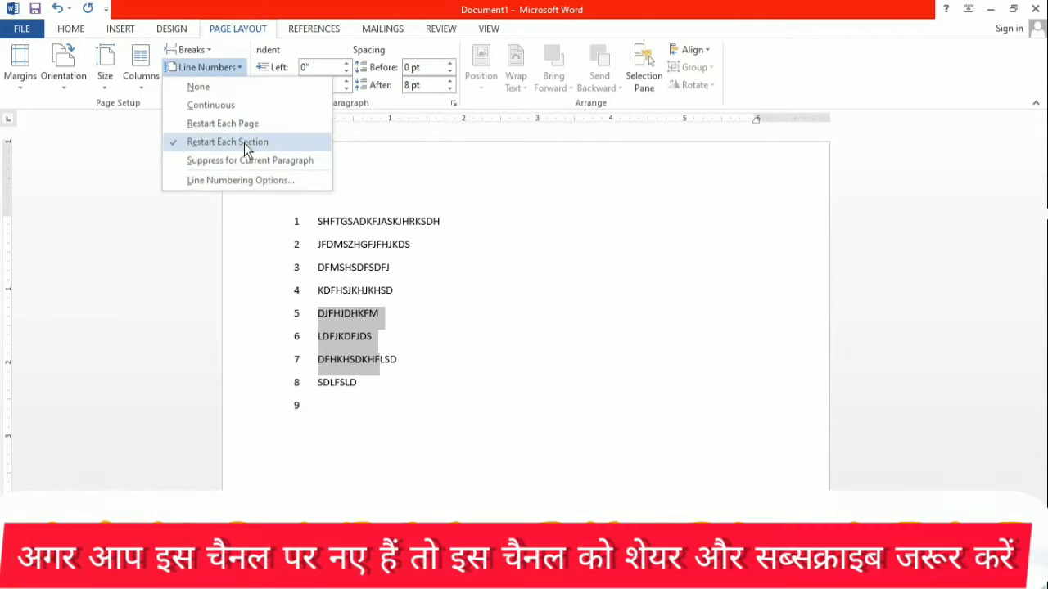
left_click(402, 412)
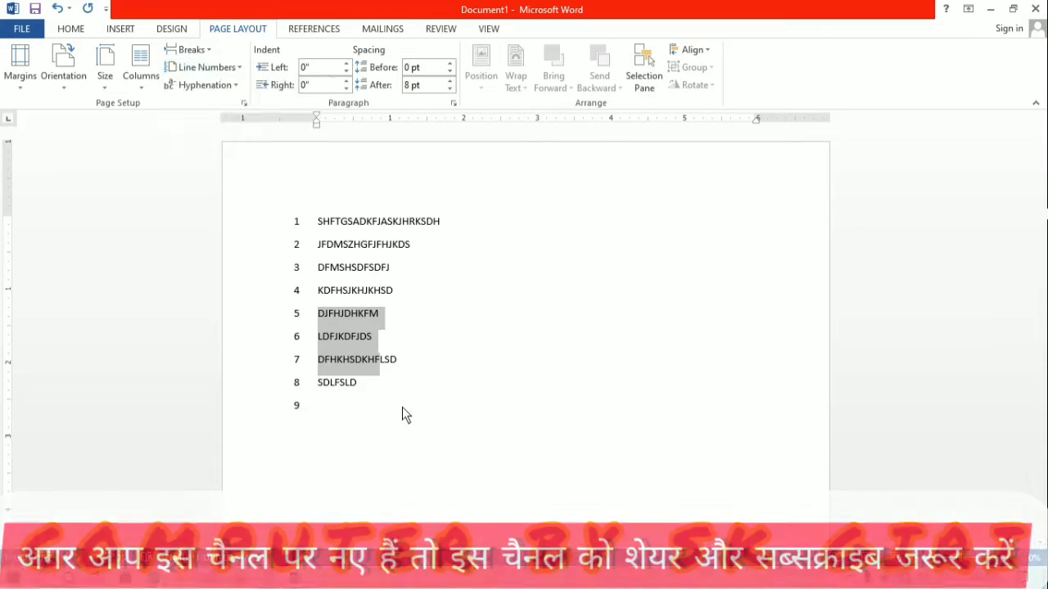
Deselect the lines and set line numbering back to None.
left_click(350, 399)
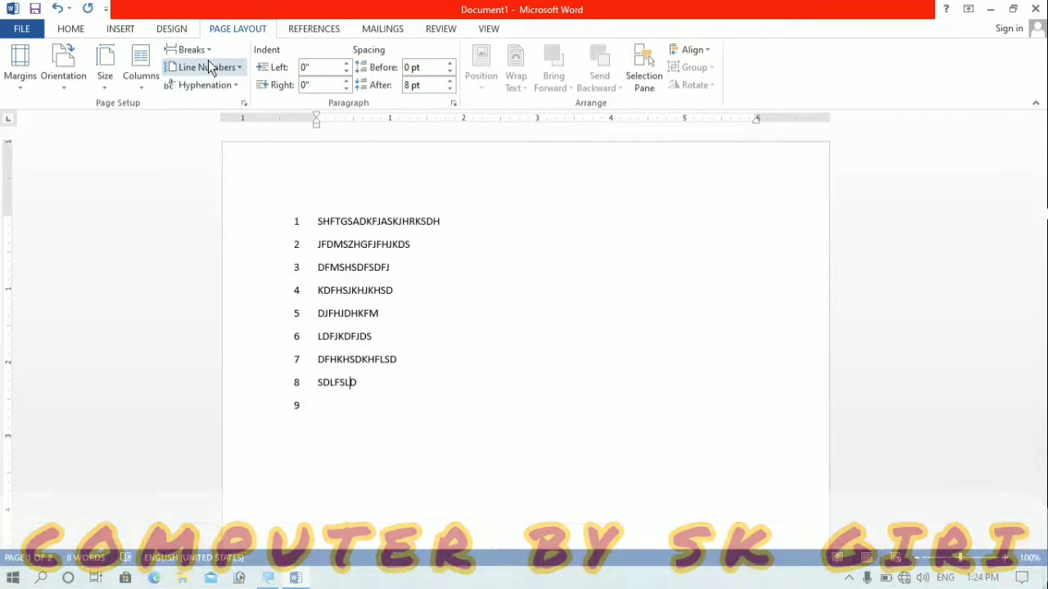
left_click(210, 65)
left_click(208, 88)
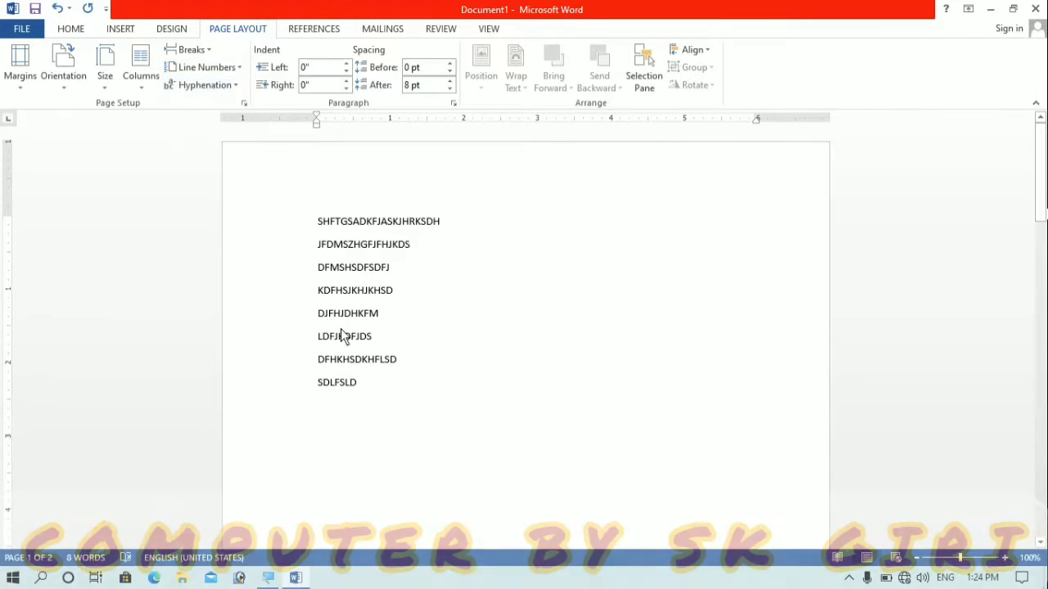
Insert five blank lines between KDFHSJKHJKHSD and DJFHJDHKFM.
key("Return")
key("Return")
key("Return")
key("Return")
key("Return")
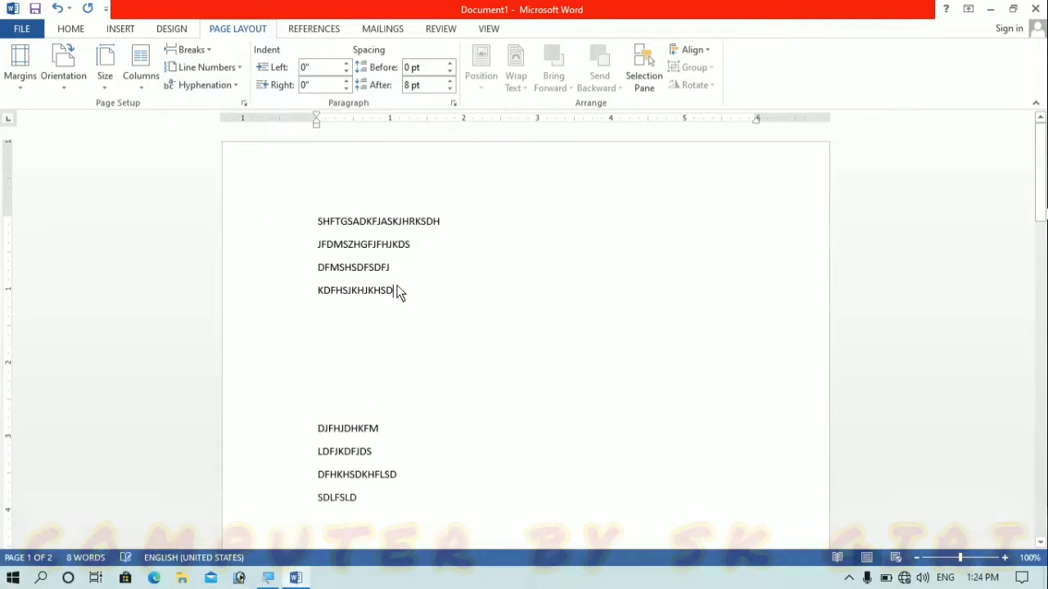
Apply line numbering that restarts in each section from the KDFHSJKHJKHSD line, and check the numbers across both pages.
left_click(202, 69)
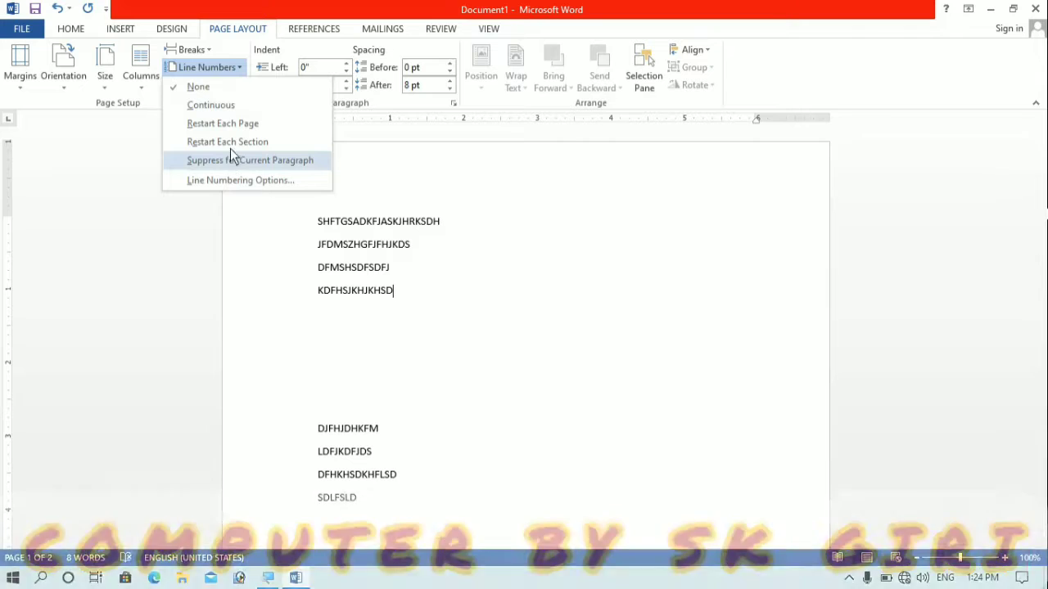
left_click(231, 142)
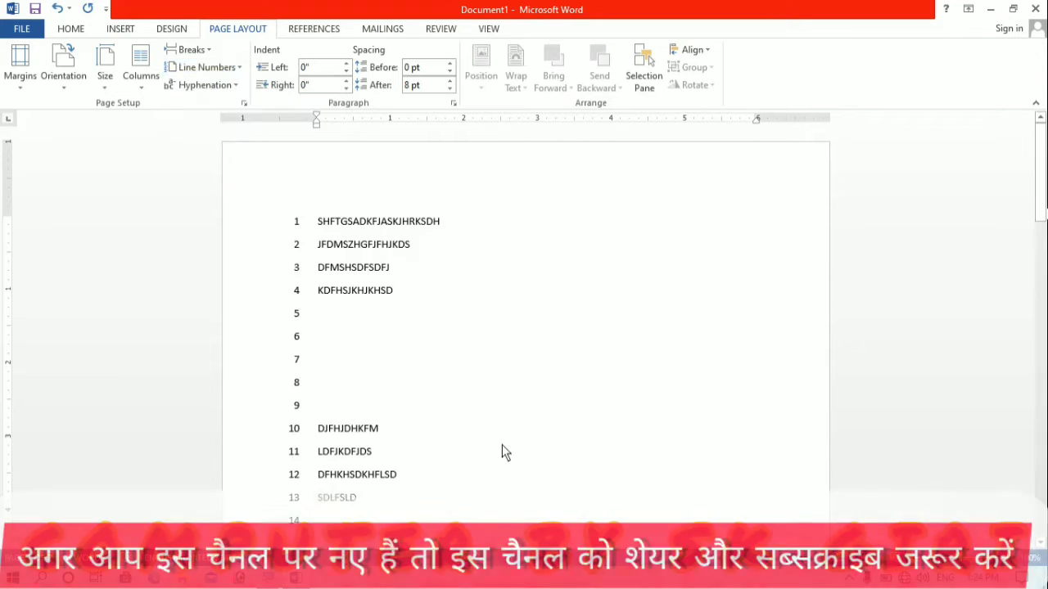
scroll(491, 434, "down", 3)
scroll(471, 426, "down", 10)
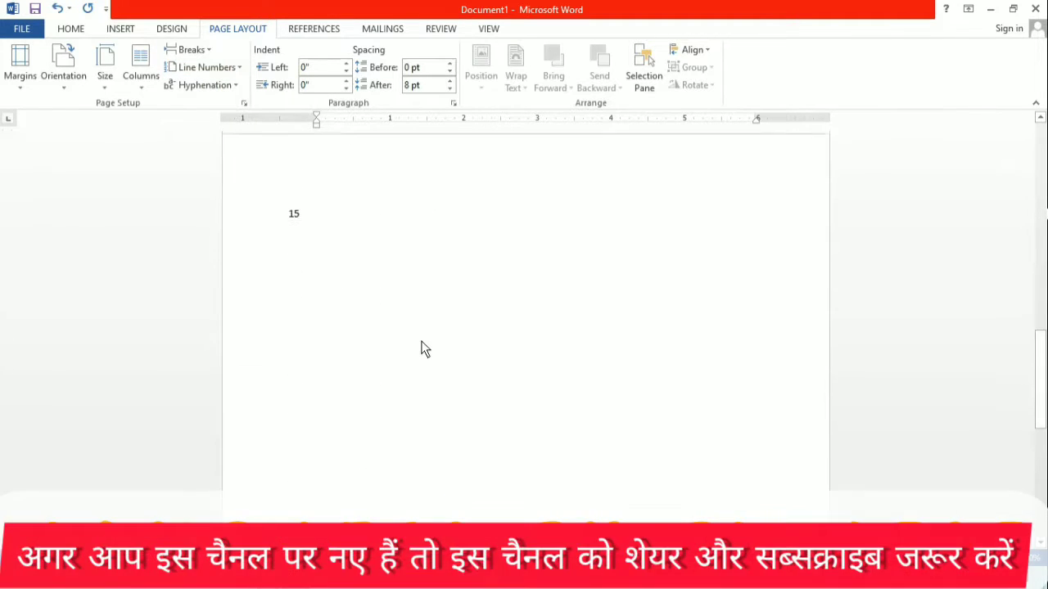
scroll(423, 349, "up", 8)
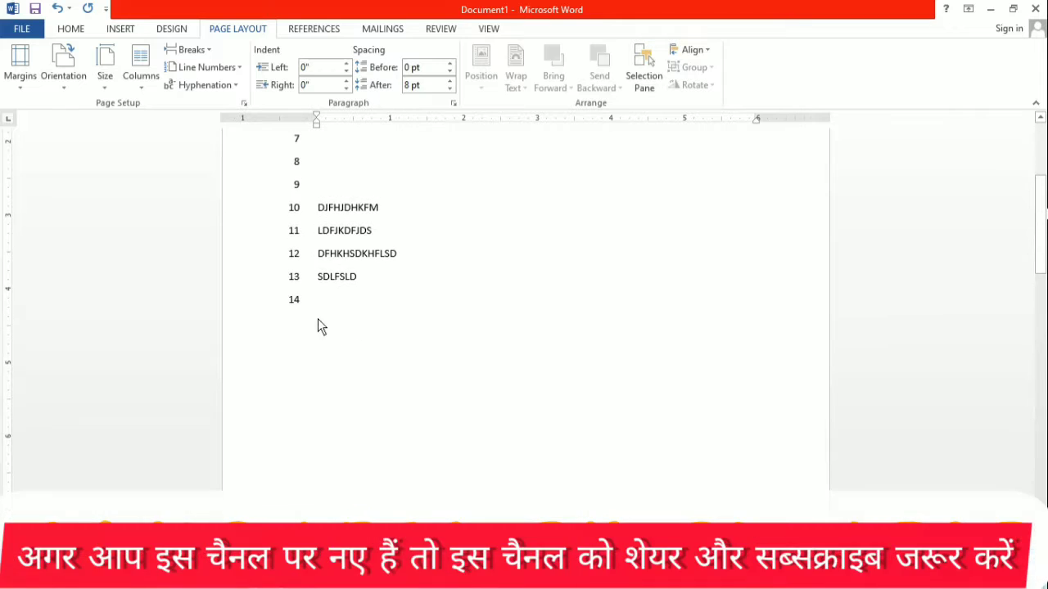
scroll(319, 321, "down", 5)
scroll(344, 336, "down", 4)
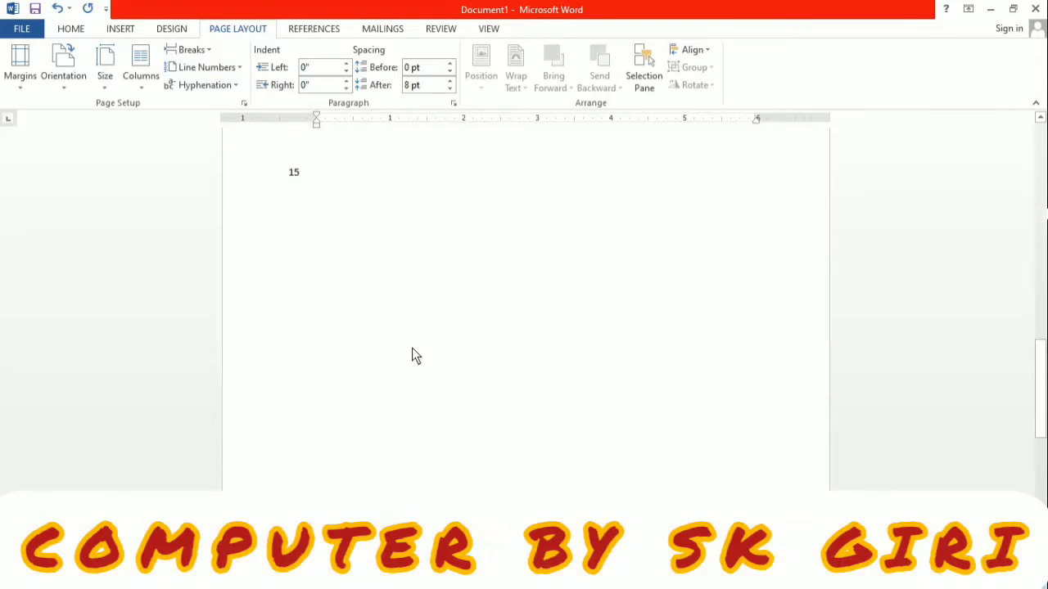
Insert a page break after KDFHSJKHJKHSD and check how the line numbers run across the pages.
scroll(415, 355, "up", 8)
scroll(409, 386, "down", 3)
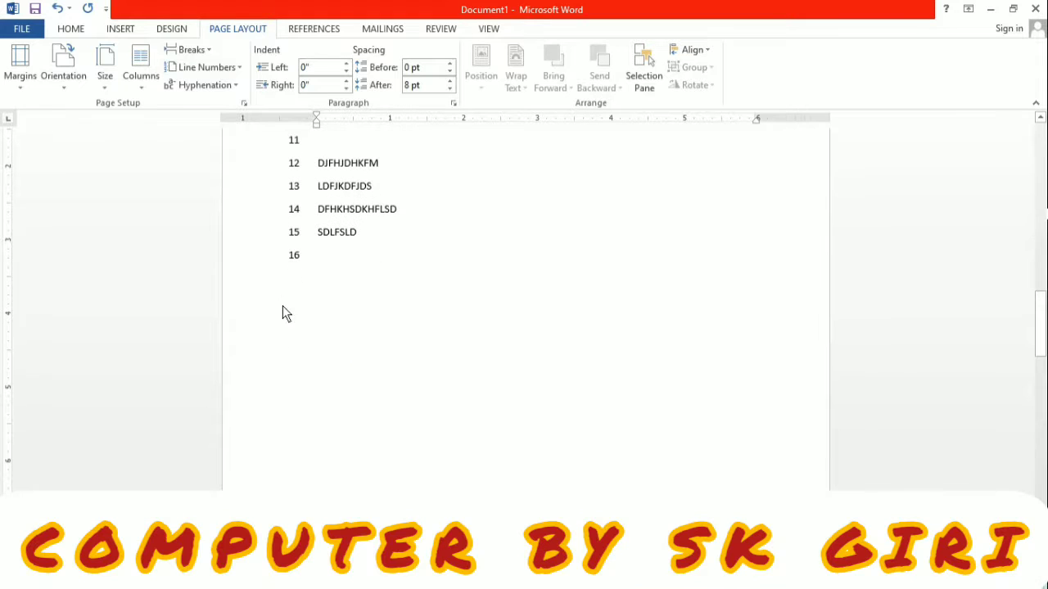
scroll(318, 301, "down", 5)
scroll(327, 246, "up", 10)
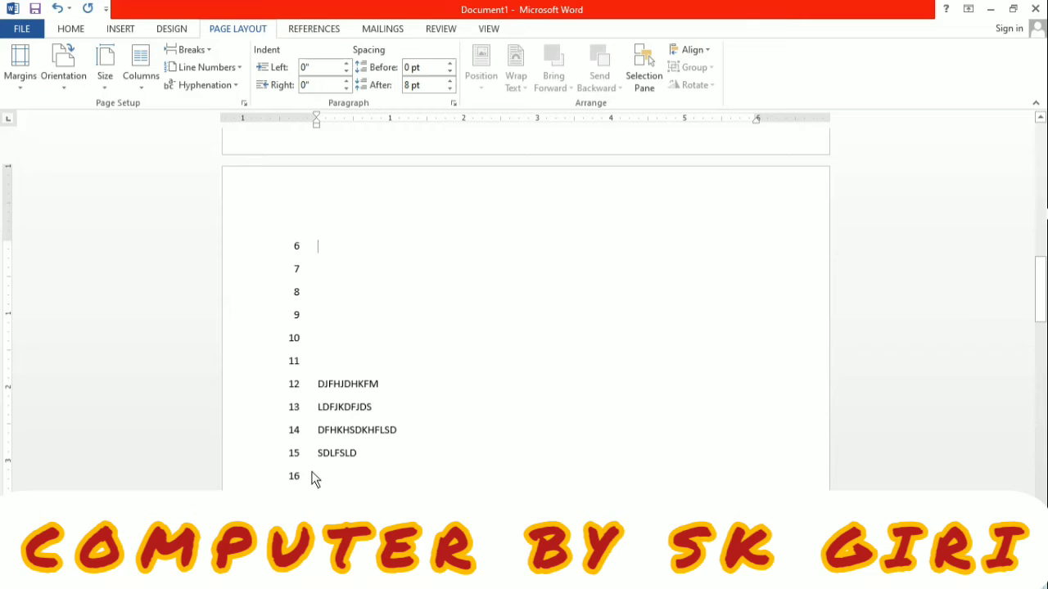
scroll(315, 389, "up", 10)
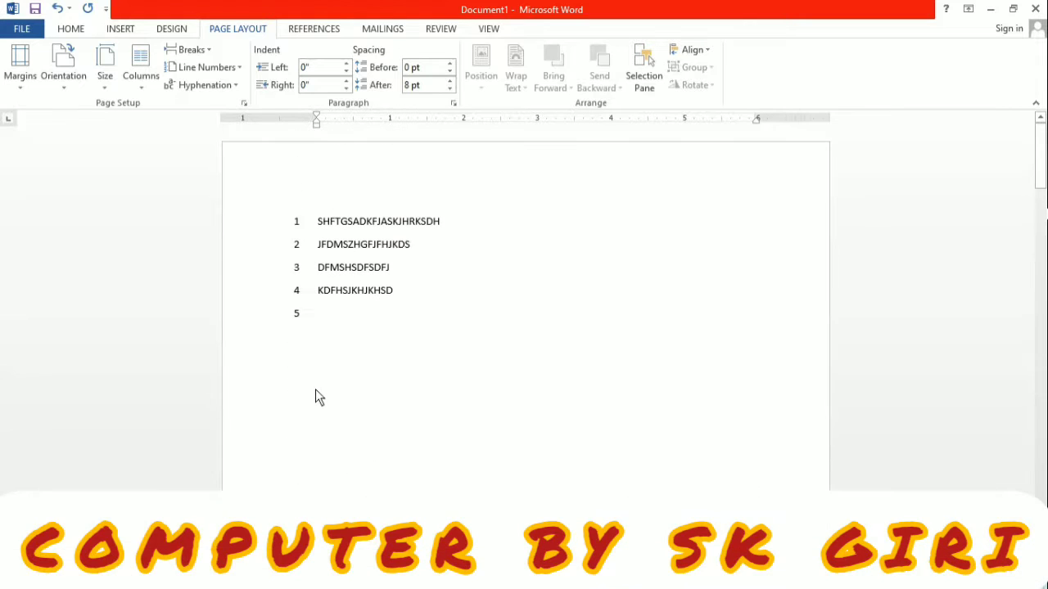
scroll(319, 377, "down", 3)
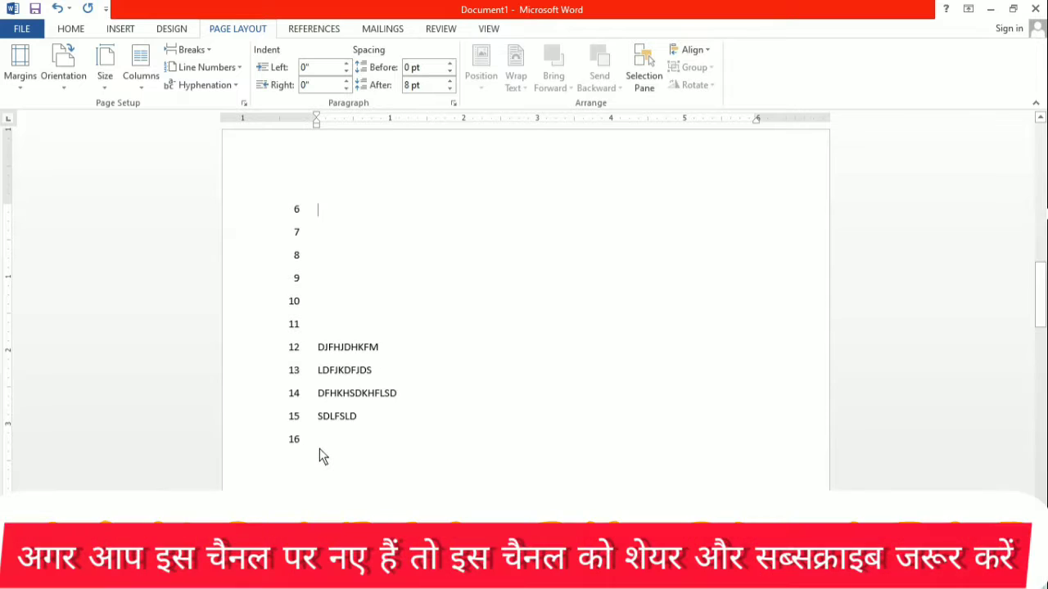
scroll(320, 456, "down", 8)
scroll(325, 463, "up", 5)
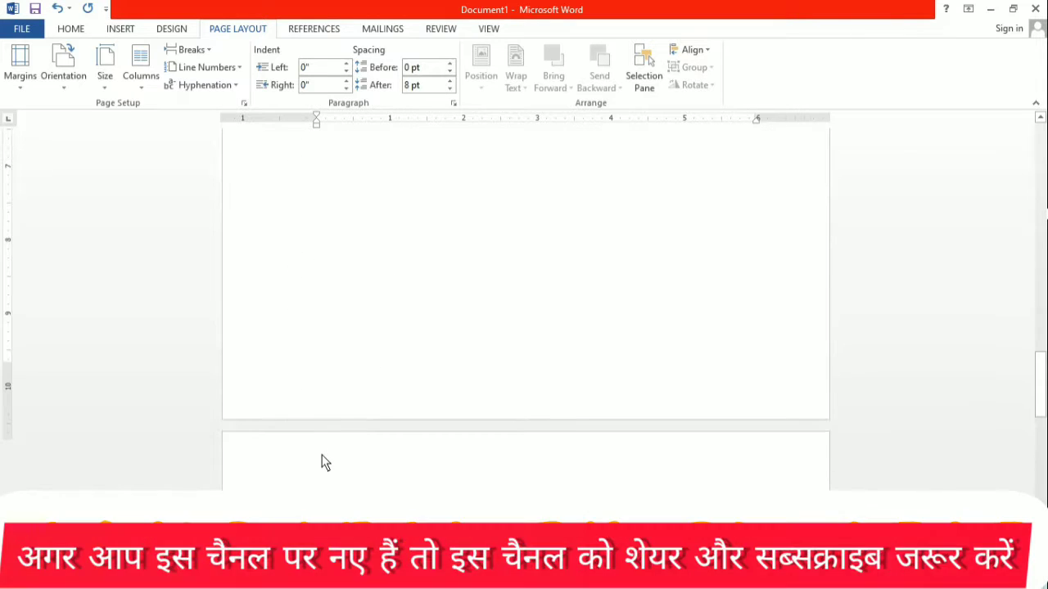
Add another page at the end of the document with a page break and compare the line numbers on the last pages.
scroll(379, 363, "down", 5)
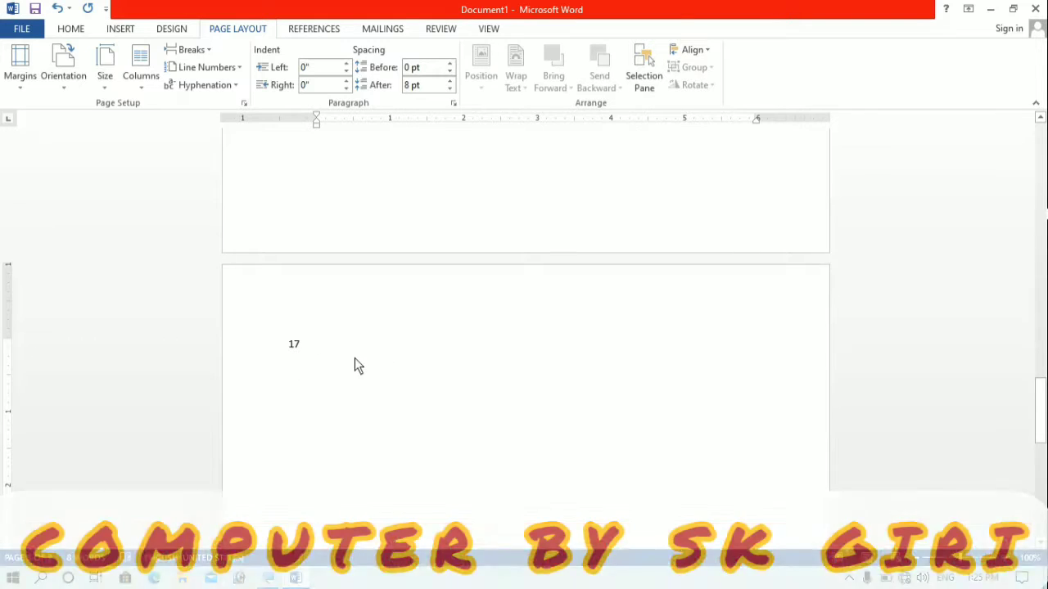
scroll(355, 358, "up", 3)
scroll(345, 375, "down", 3)
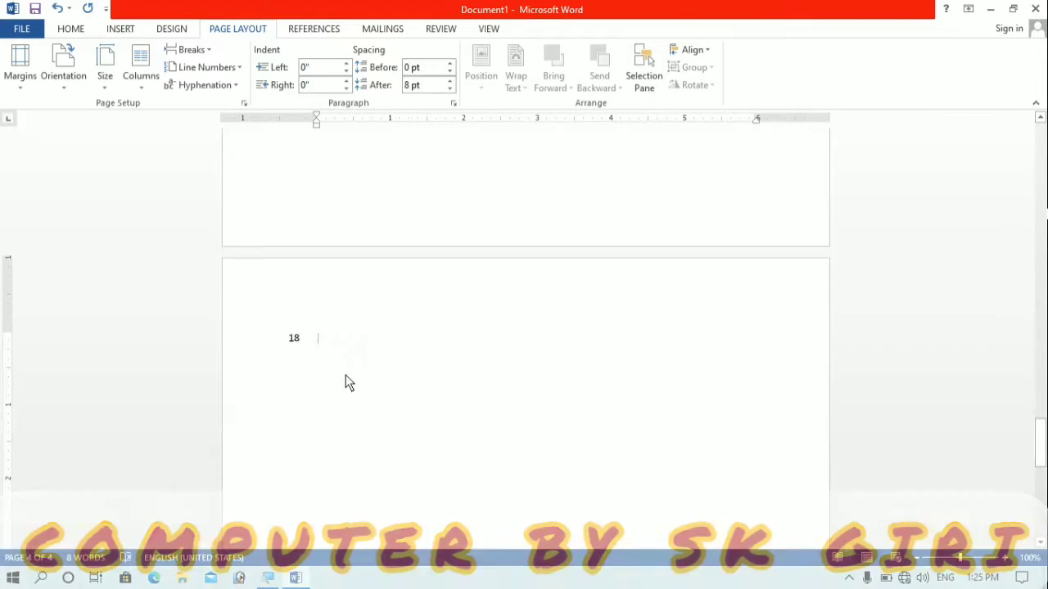
scroll(350, 361, "up", 1)
scroll(330, 297, "down", 4)
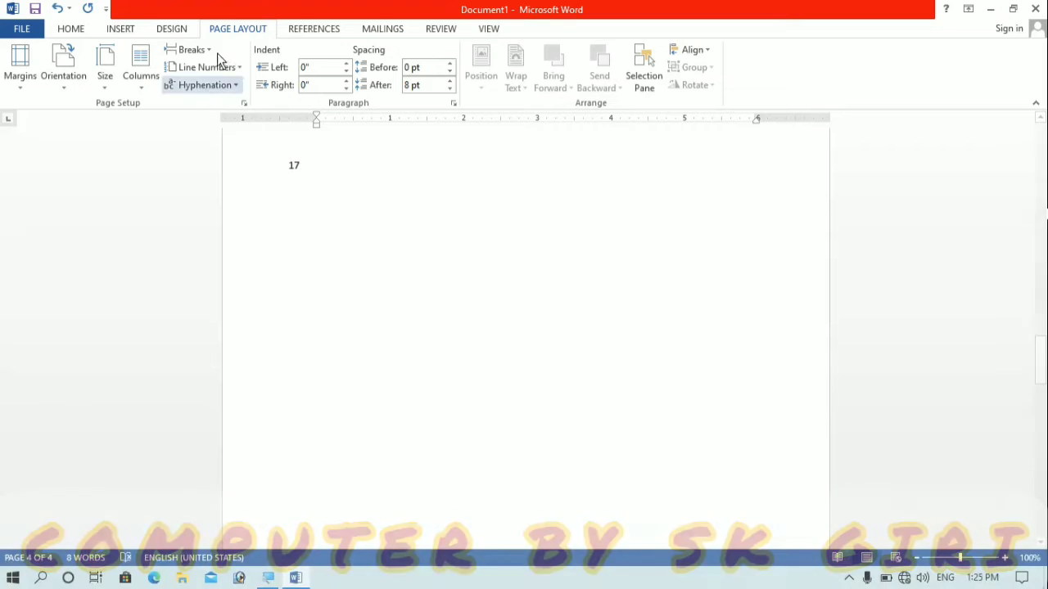
Remove the per-section line numbering by choosing None and return to the first page.
left_click(227, 67)
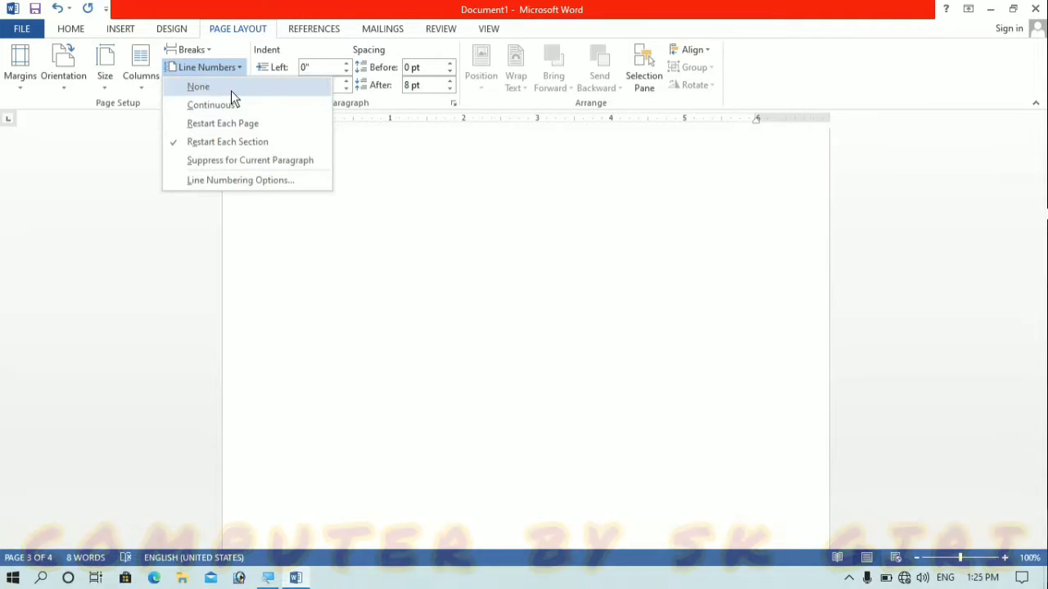
left_click(231, 89)
scroll(413, 310, "up", 10)
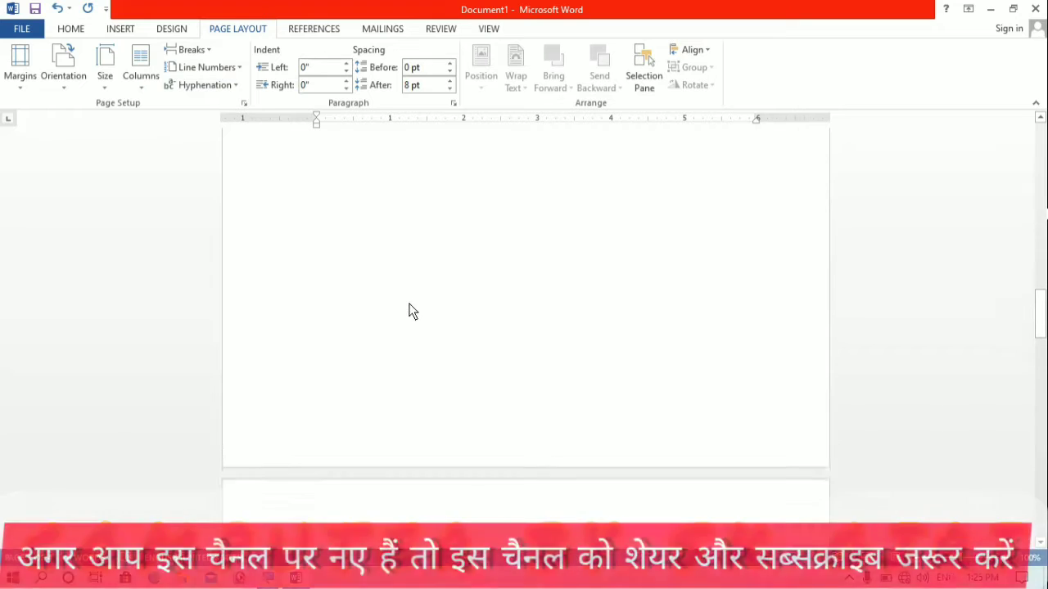
scroll(410, 310, "up", 10)
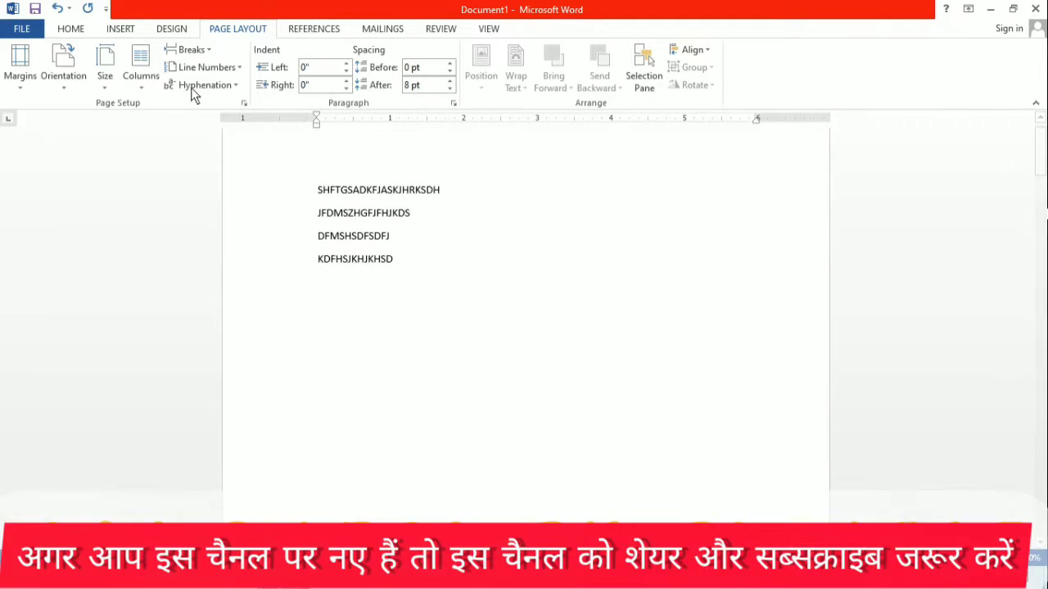
Apply continuous line numbering to the document.
left_click(207, 69)
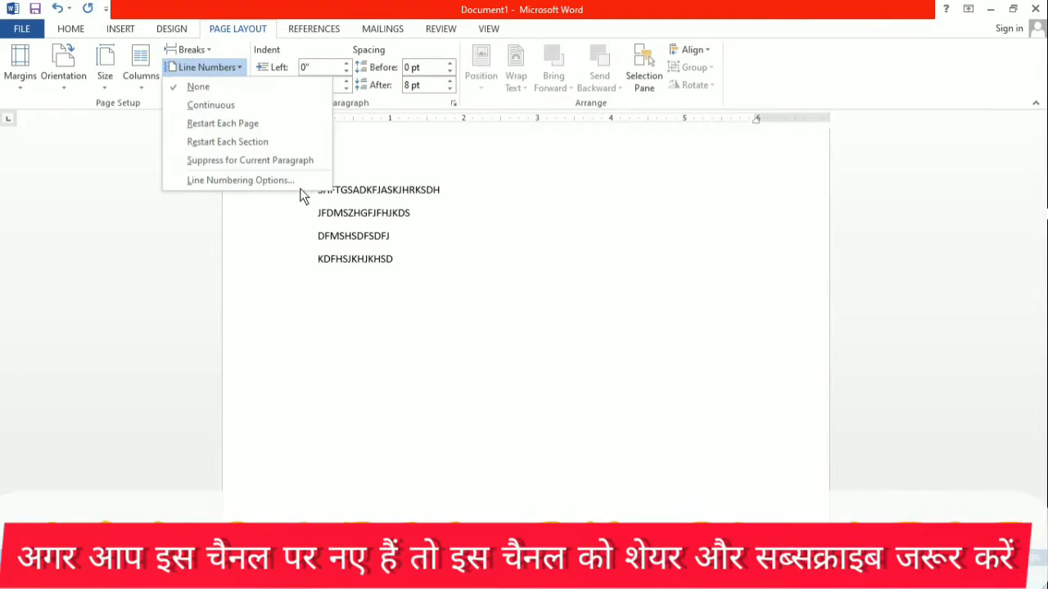
left_click(206, 105)
scroll(319, 213, "up", 3)
scroll(320, 201, "up", 10)
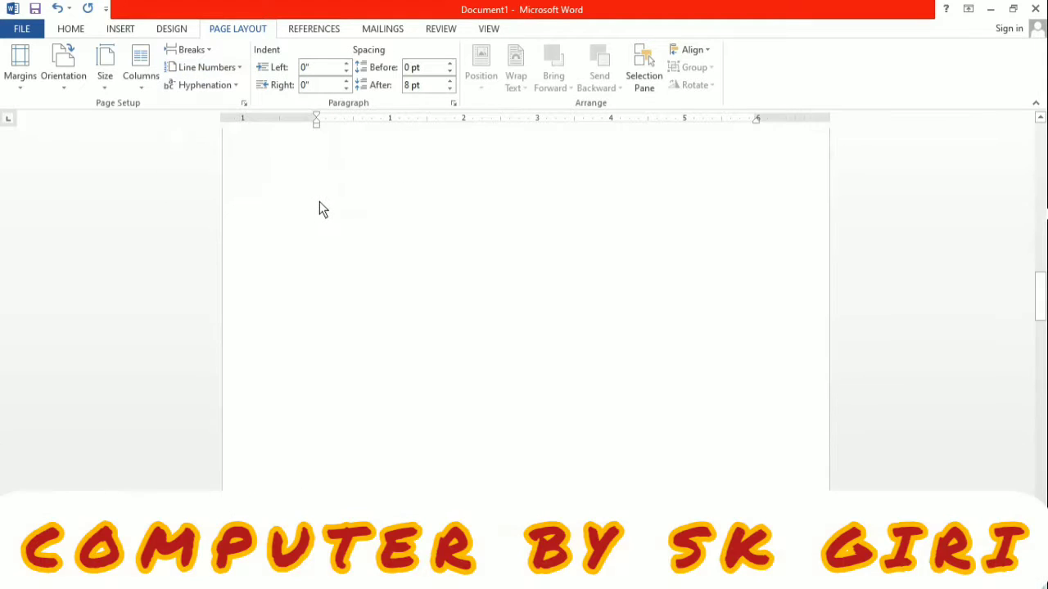
In the line numbering options' page setup, set the section start to Even page for the whole document.
scroll(320, 201, "up", 5)
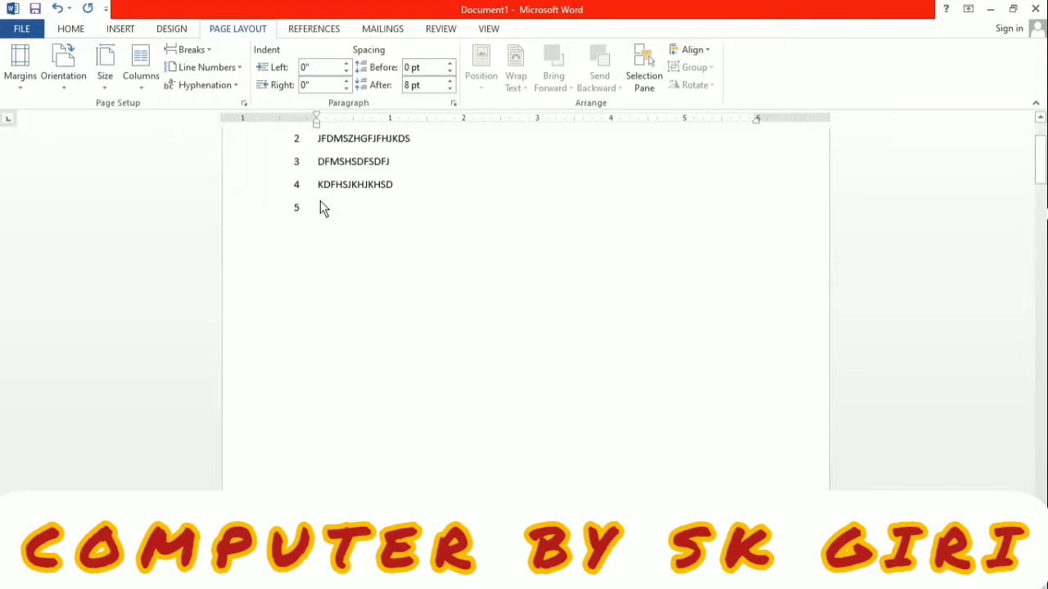
left_click(233, 73)
left_click(239, 179)
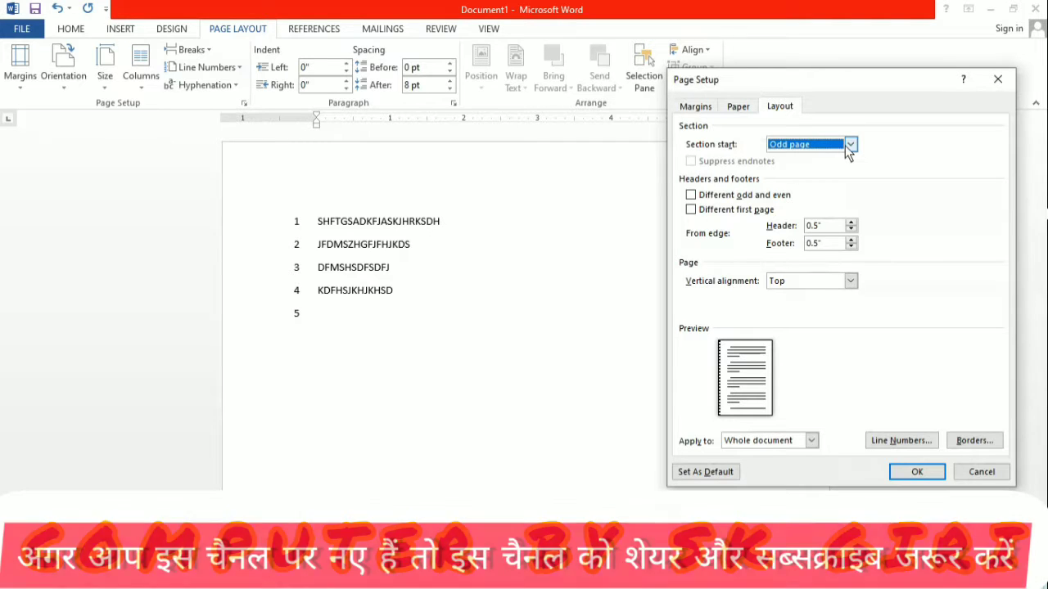
left_click(849, 145)
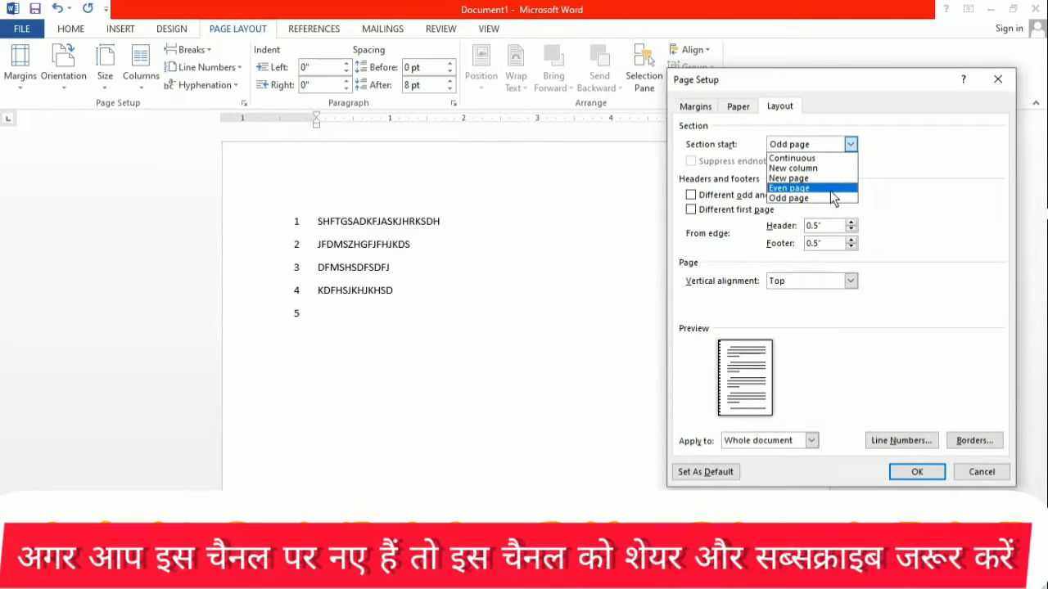
left_click(831, 190)
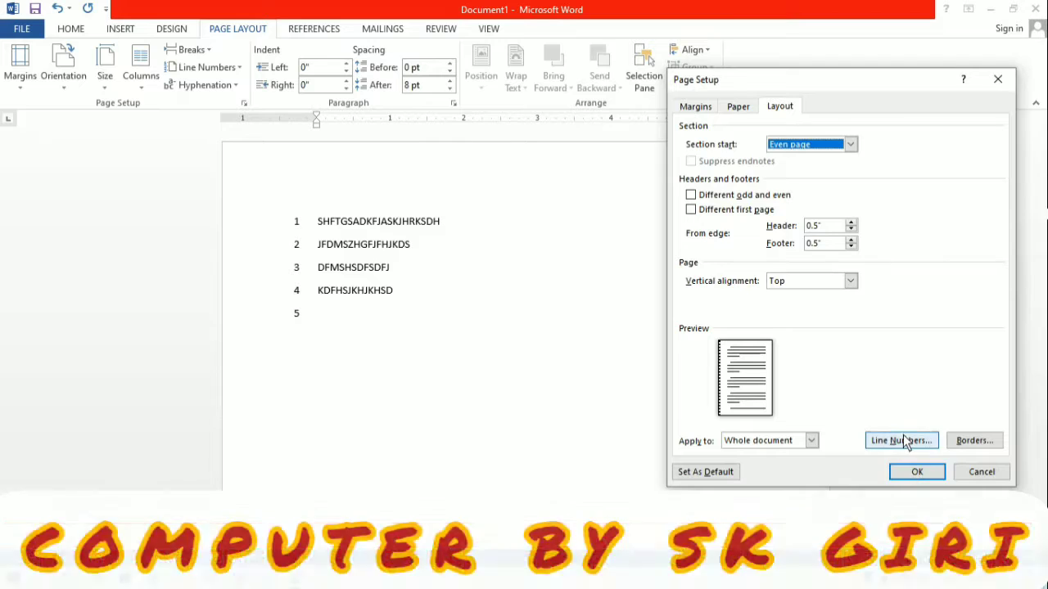
Set the continuous line numbering to start at 3, apply it, and check the numbers across the pages.
left_click(902, 440)
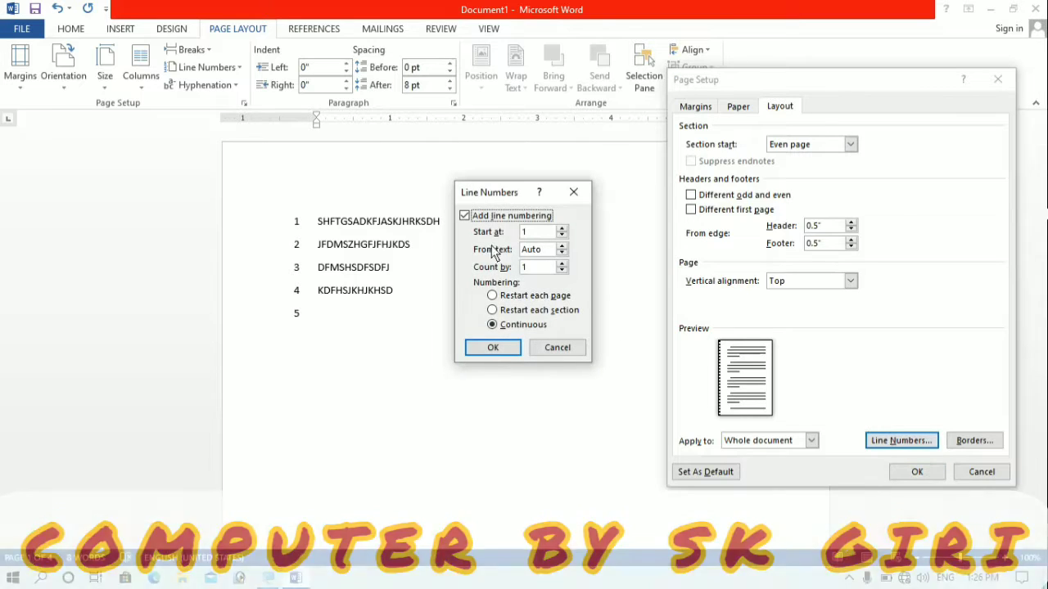
left_click(562, 230)
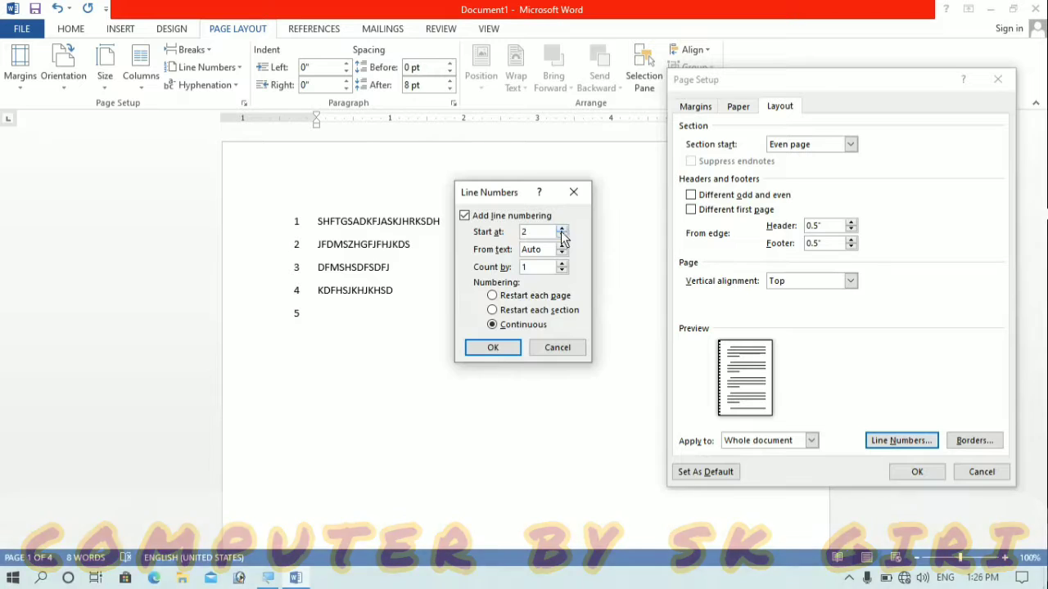
left_click(561, 235)
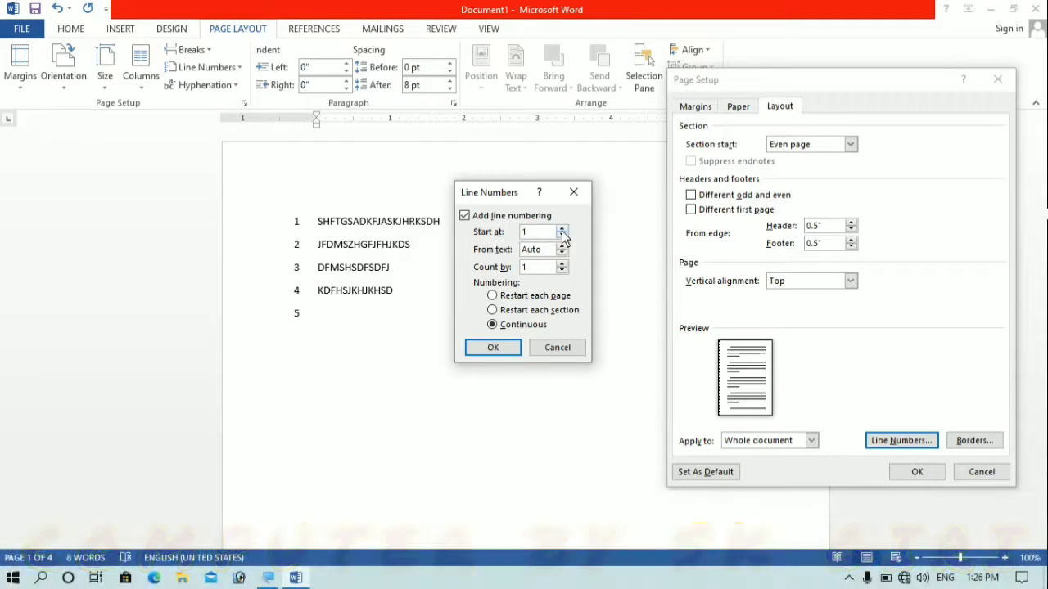
double_click(561, 231)
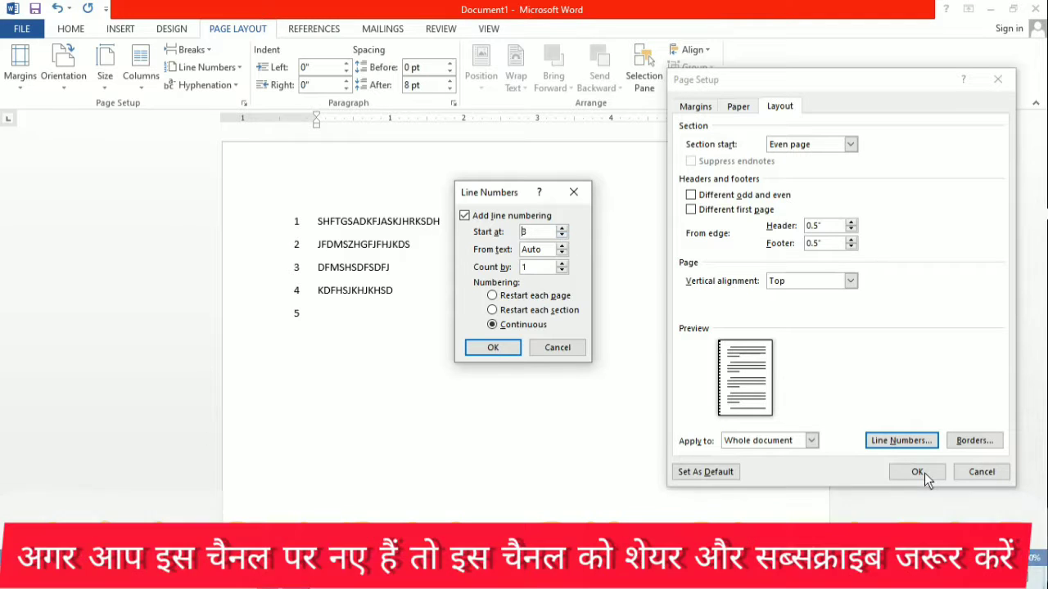
left_click(925, 473)
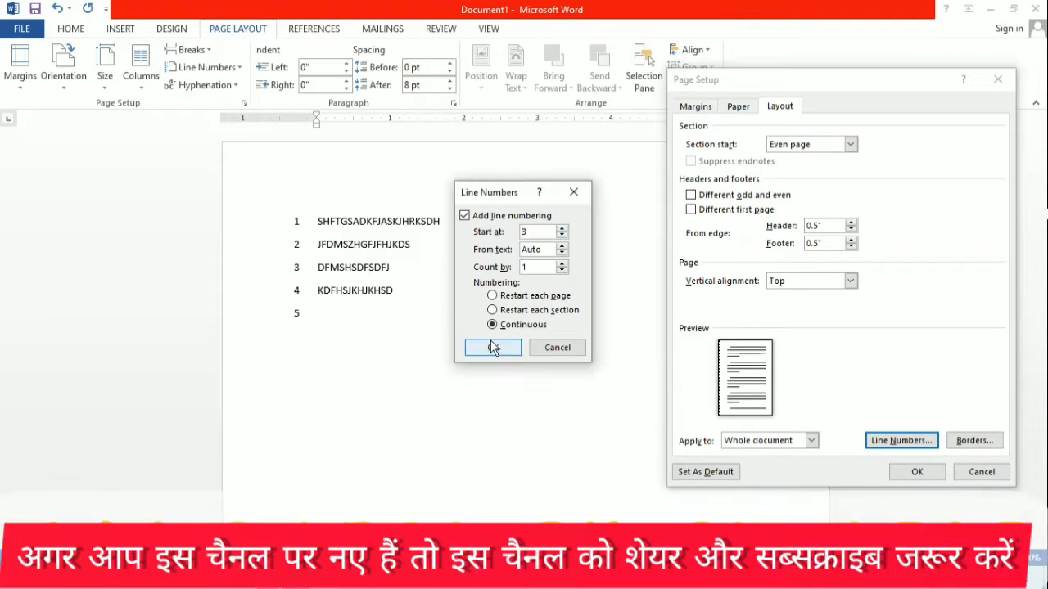
left_click(497, 349)
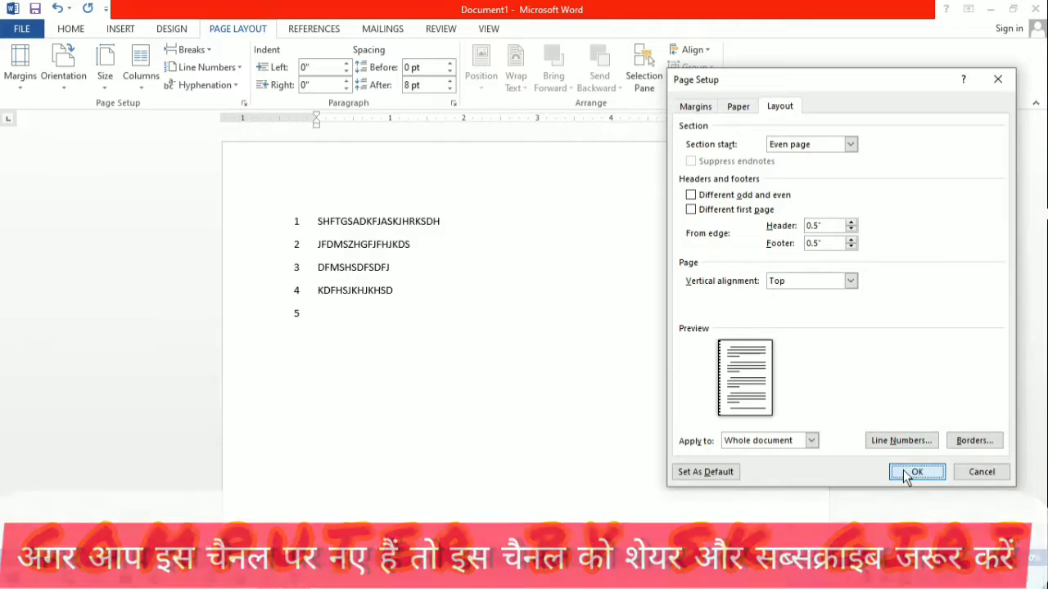
left_click(904, 471)
scroll(379, 321, "up", 15)
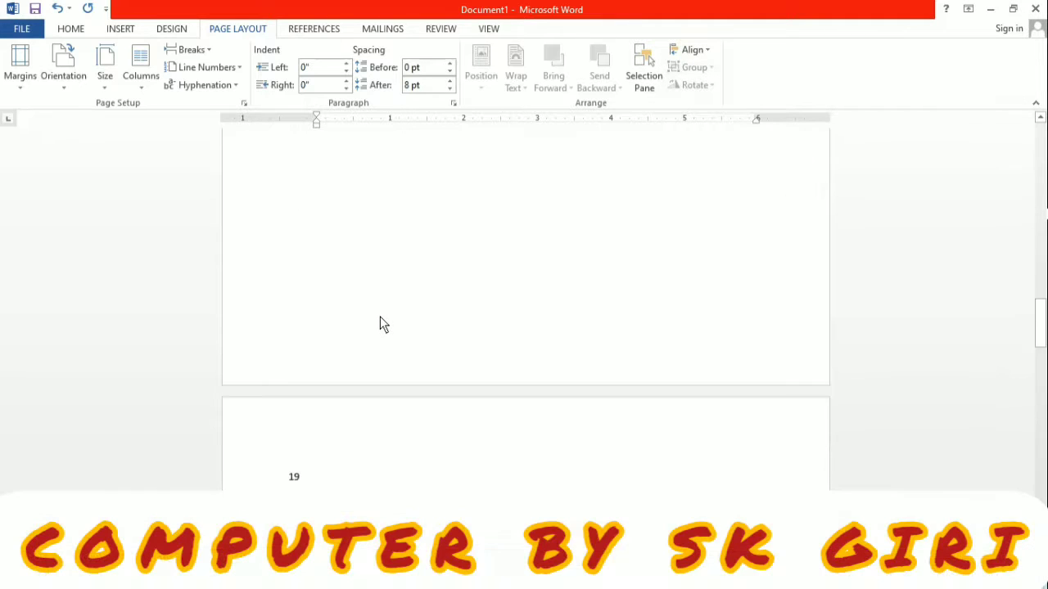
scroll(380, 315, "up", 5)
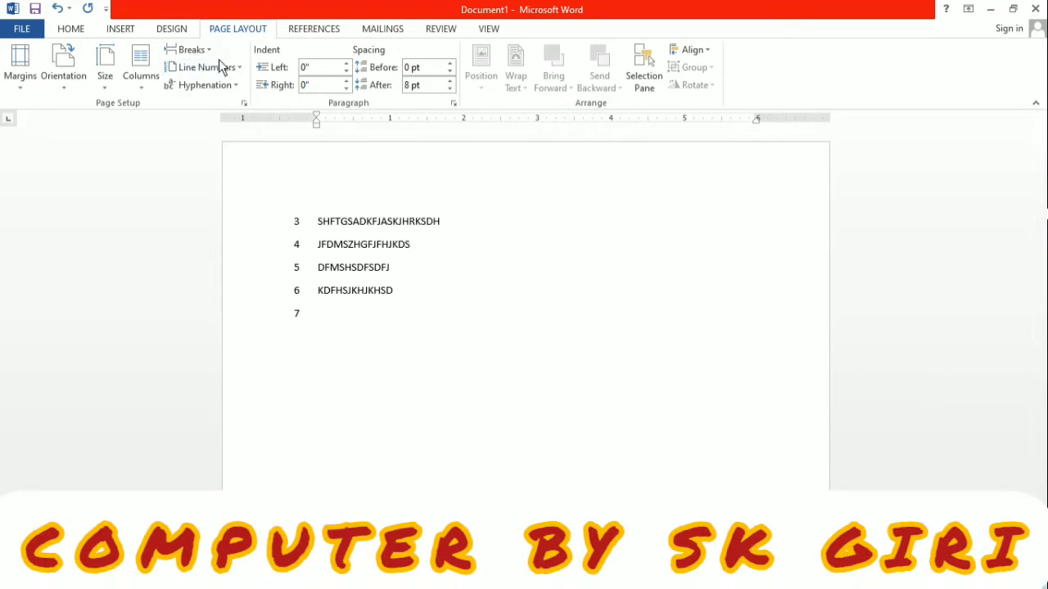
Set the line numbering to start at 1 and count by 1, and apply it to the whole document.
left_click(225, 68)
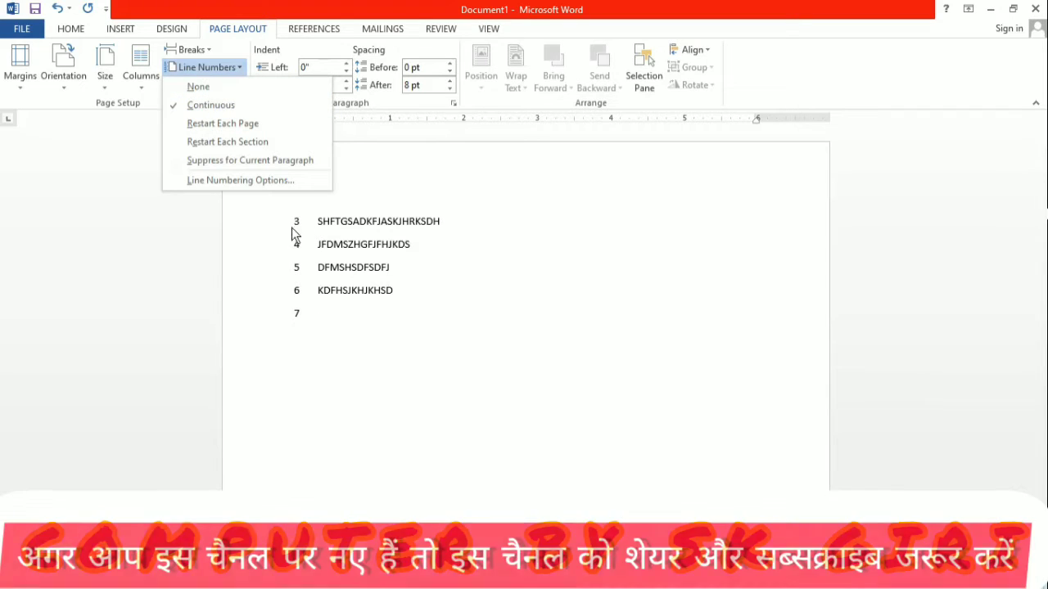
left_click(274, 180)
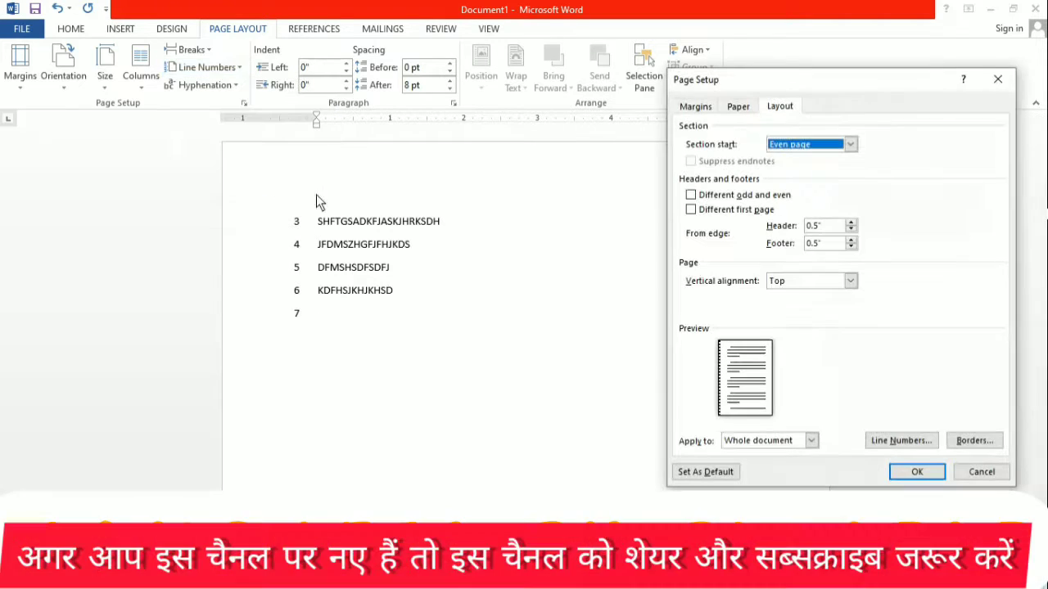
left_click(901, 440)
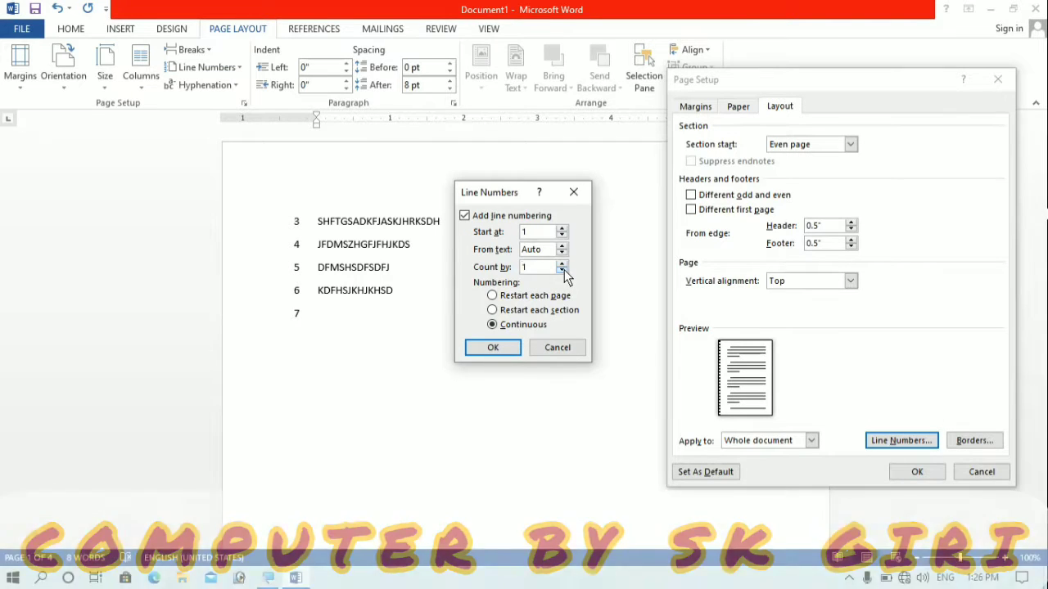
left_click(493, 348)
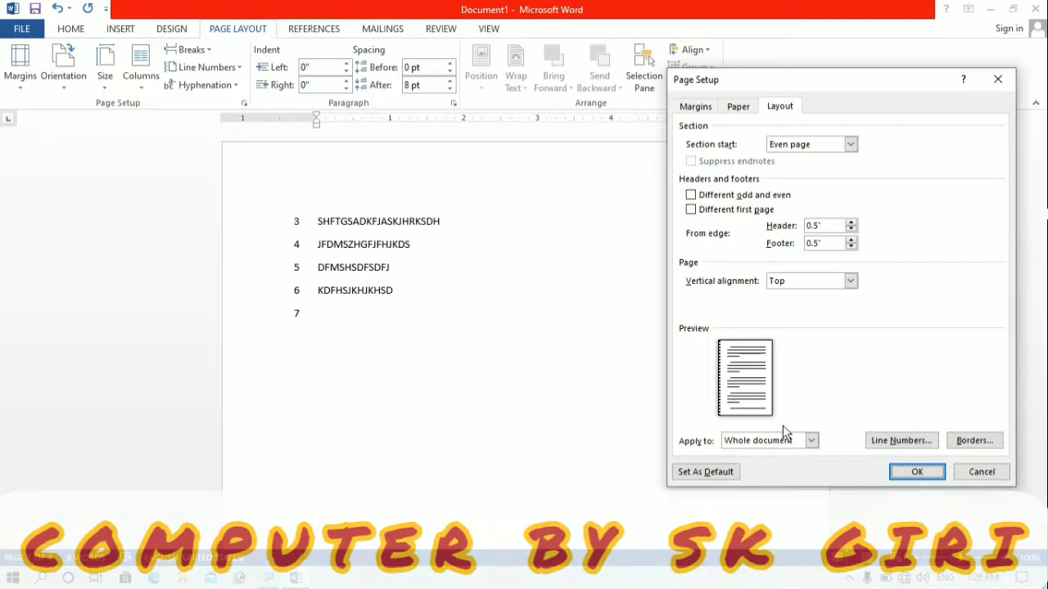
left_click(812, 442)
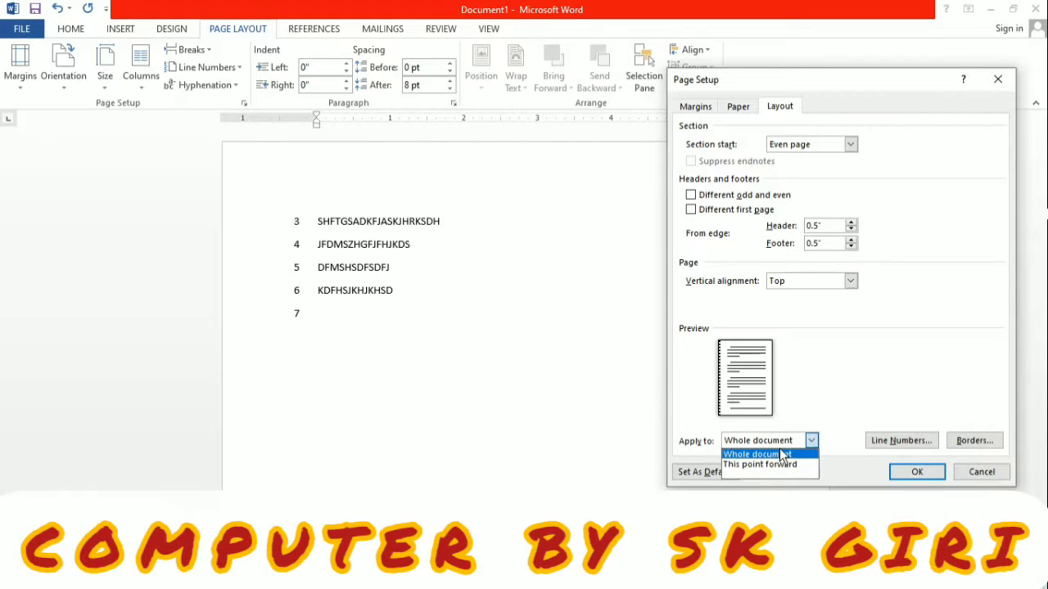
left_click(779, 452)
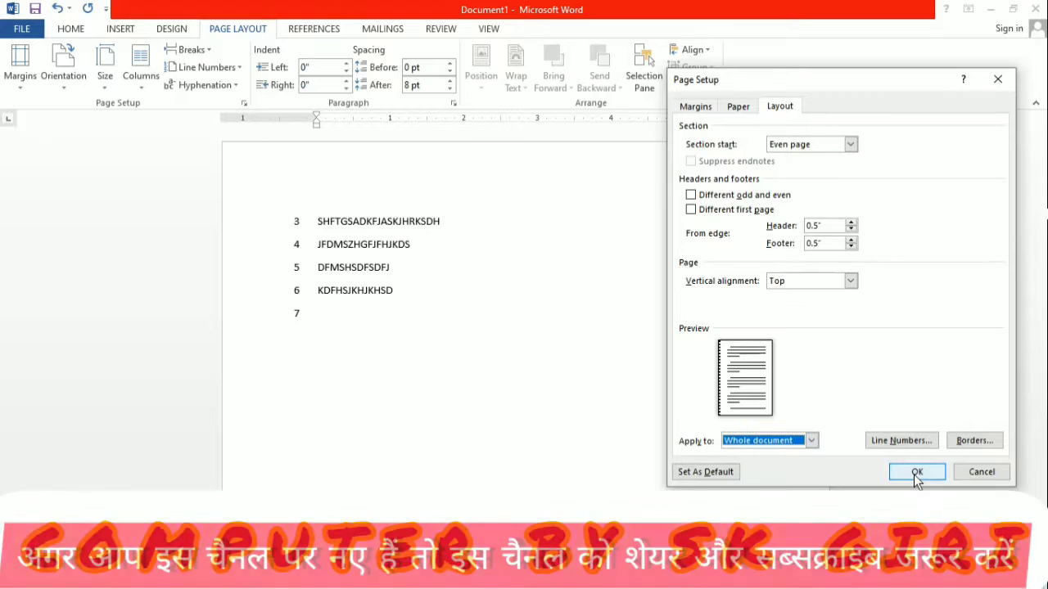
left_click(916, 473)
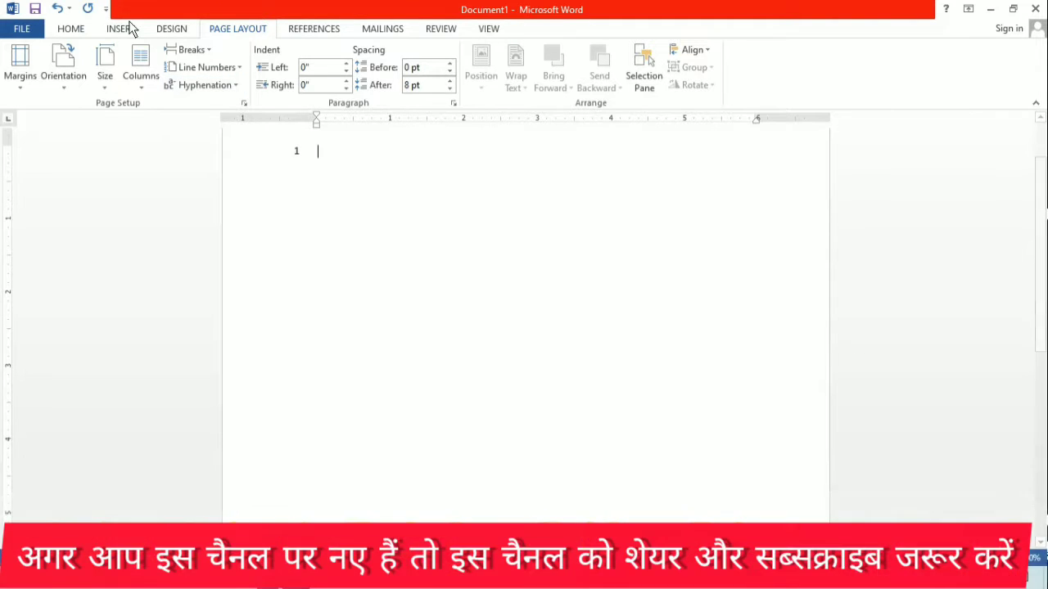
Turn off line numbering on the blank page and raise the font size to 22.
left_click(229, 66)
left_click(228, 88)
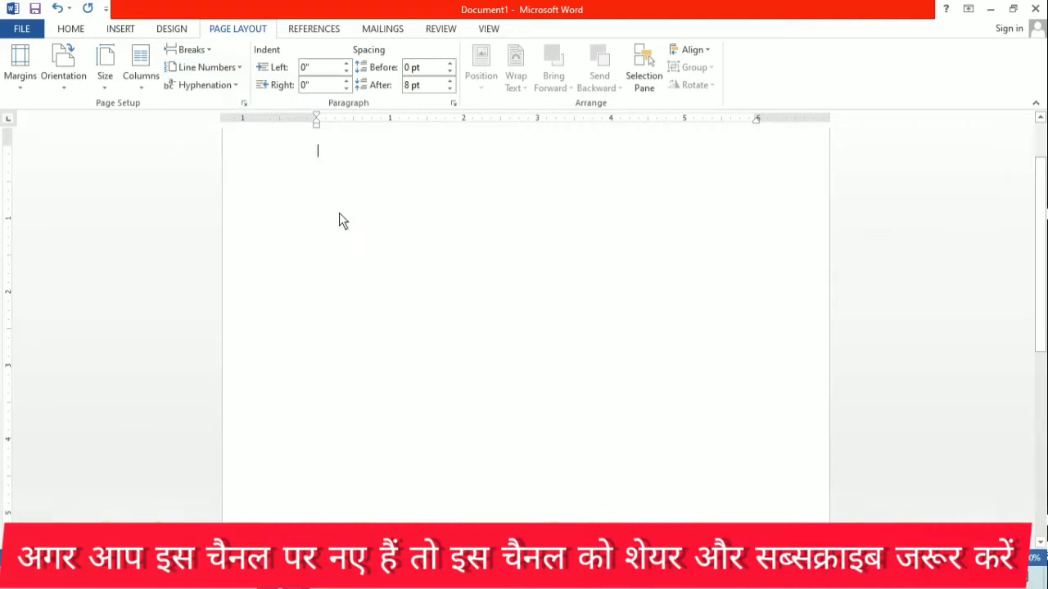
left_click(73, 29)
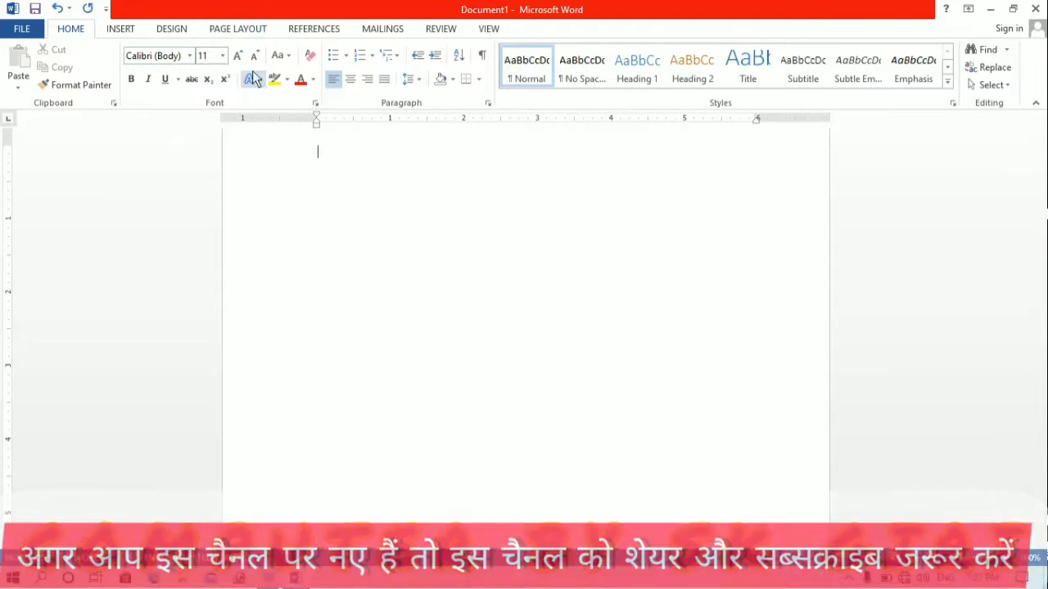
left_click(239, 55)
left_click(239, 56)
left_click(239, 56)
left_click(241, 58)
left_click(241, 57)
left_click(240, 57)
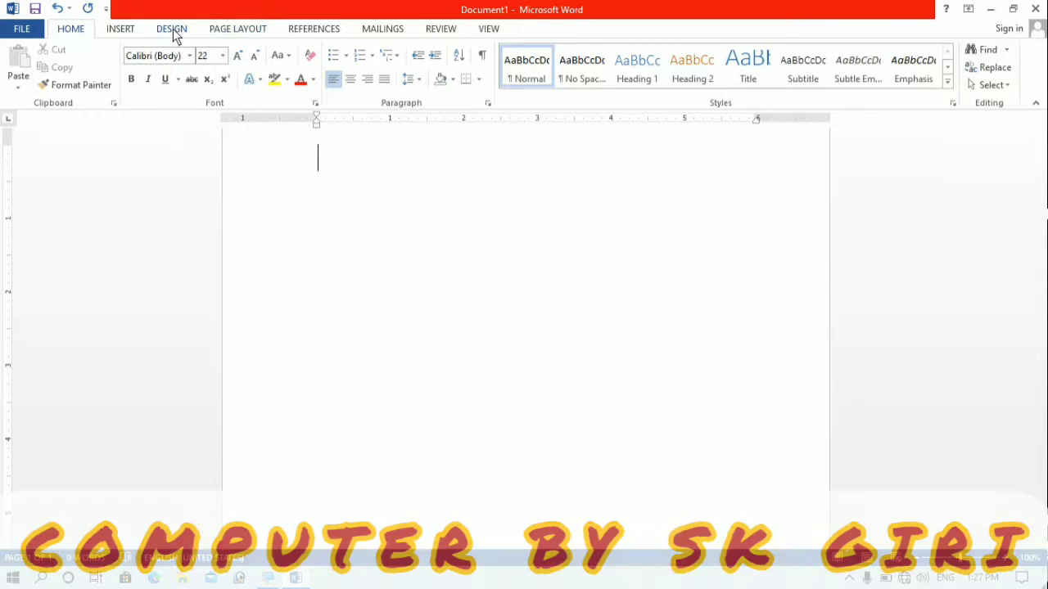
Enter the word COMPUTER on the first line as sample text for hyphenation.
left_click(234, 33)
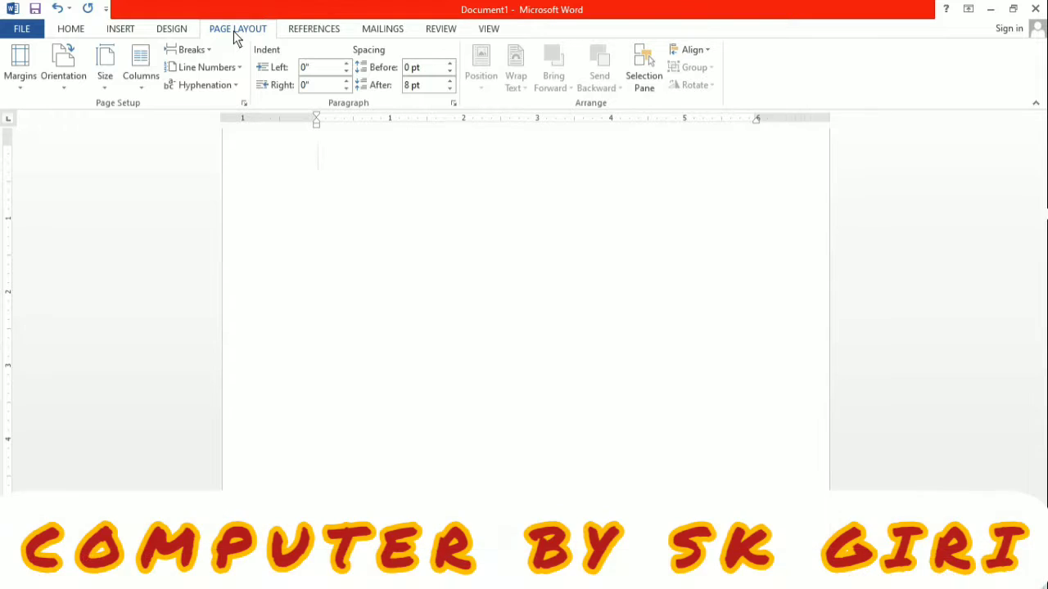
type("COMPUTERE")
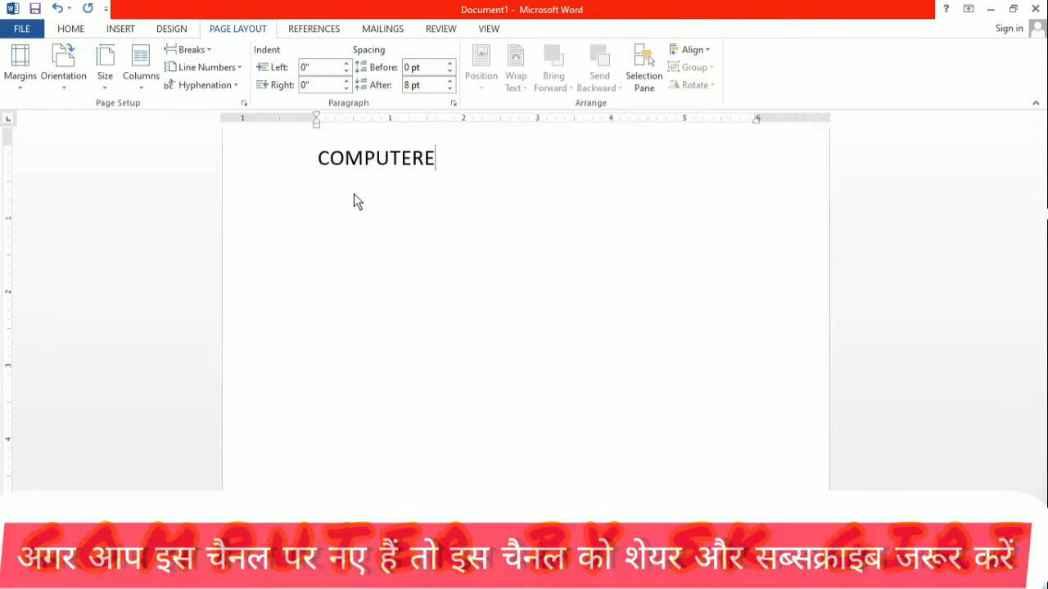
key("BackSpace")
key("BackSpace")
key("BackSpace")
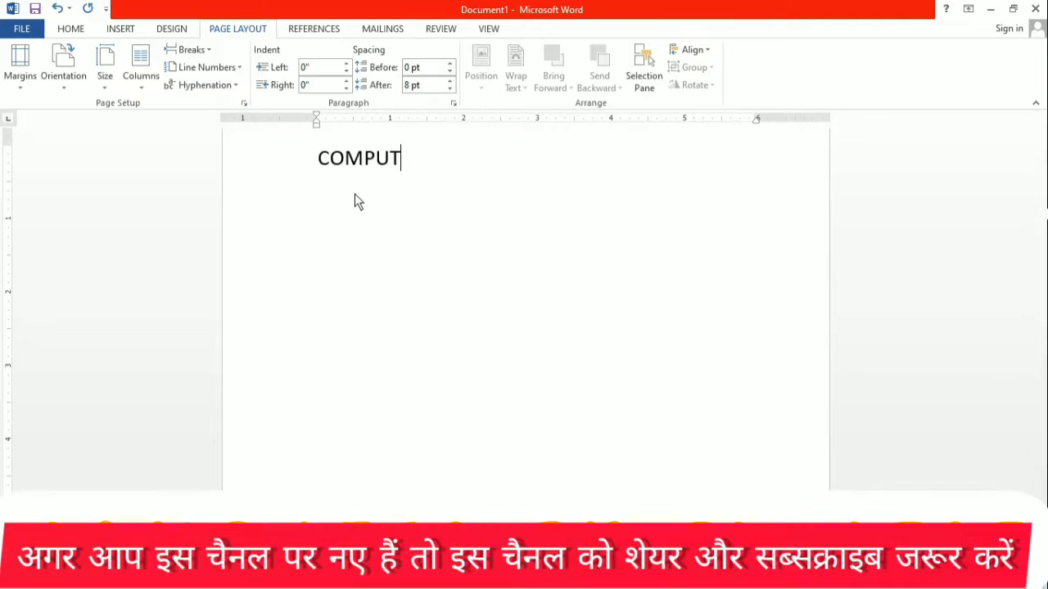
type("ER")
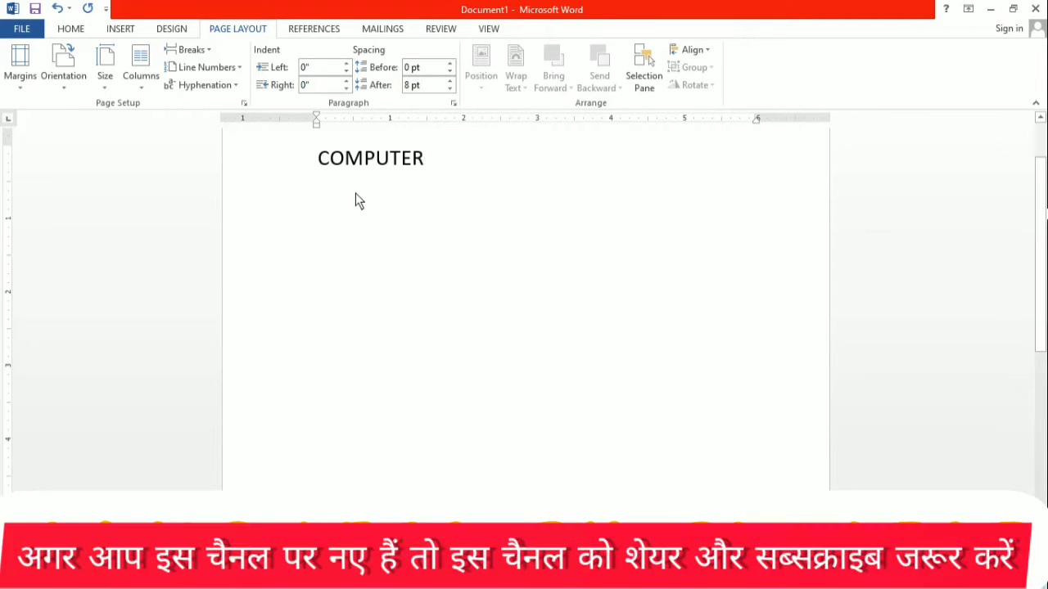
Try automatic hyphenation on COMPUTER by pushing it to the end of the line, and set hyphenation back to None.
left_click(320, 167)
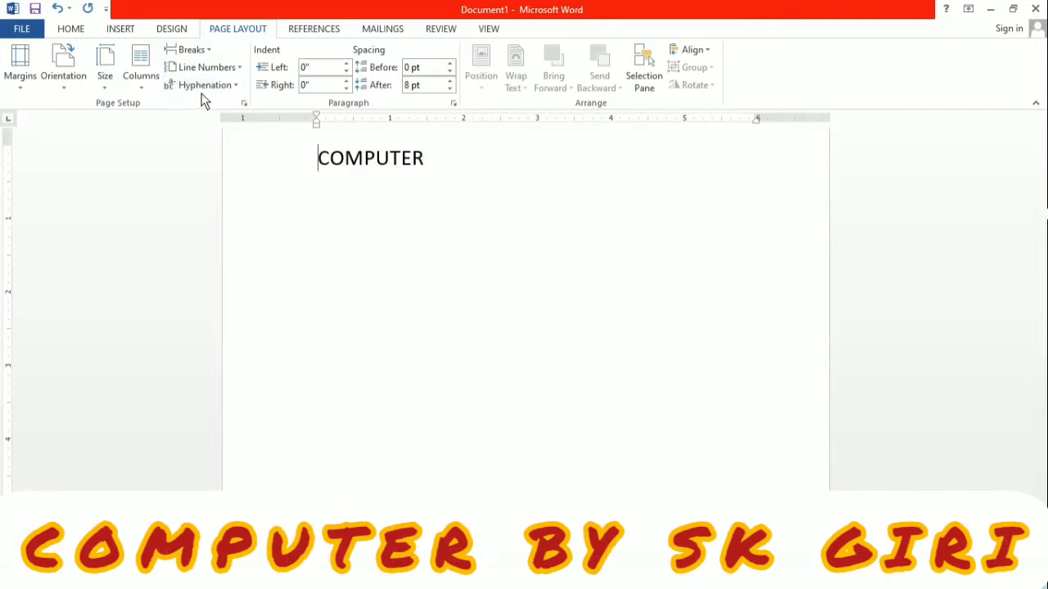
left_click(203, 87)
left_click(237, 122)
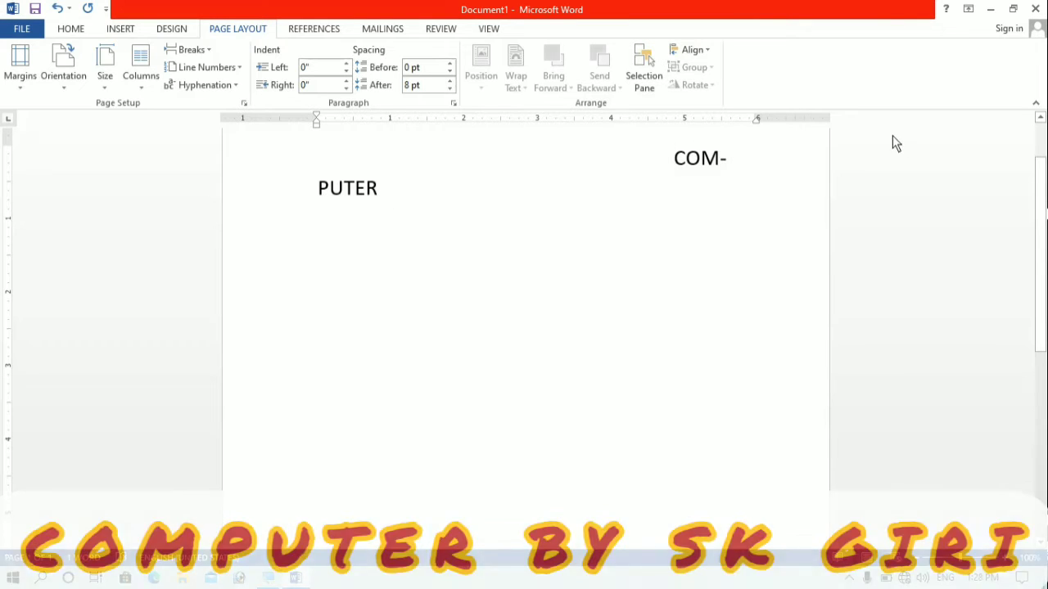
left_click(223, 85)
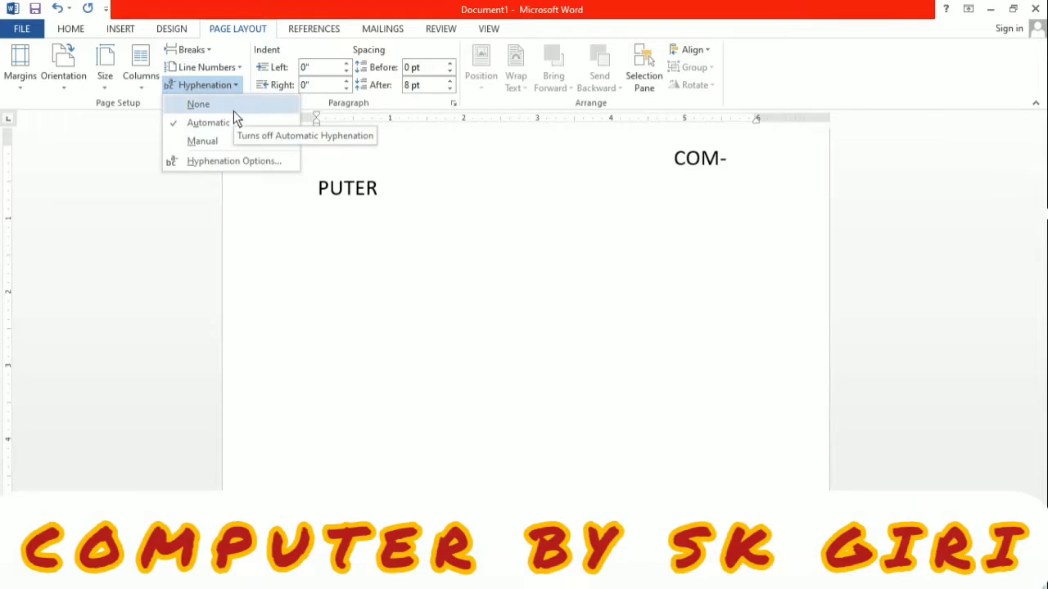
left_click(234, 110)
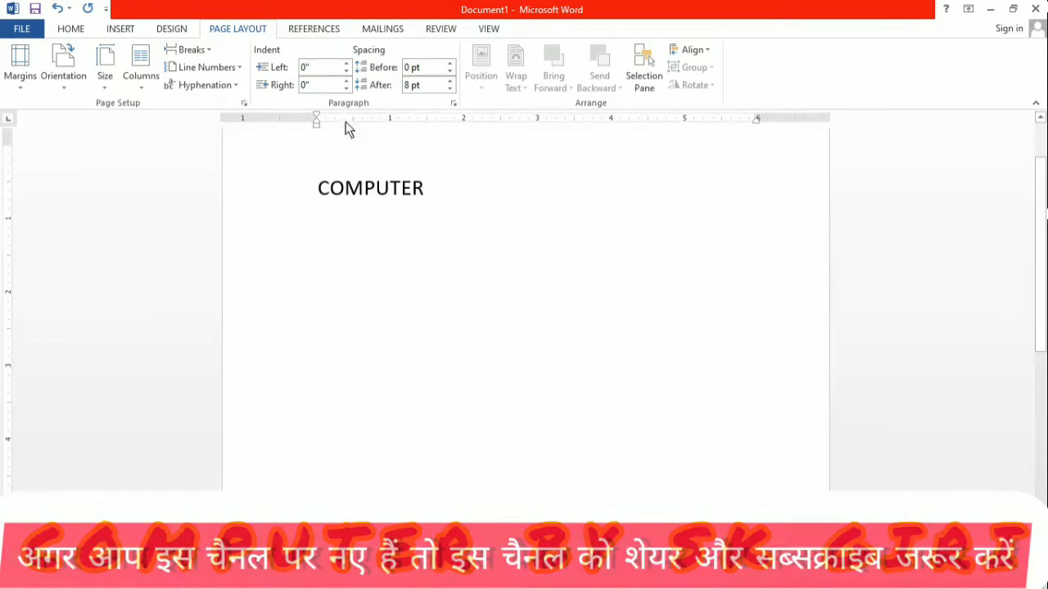
Set the left indent of COMPUTER to 1.1" and add the lines JNGHGHGH and GHUJTGU below it.
left_click(347, 64)
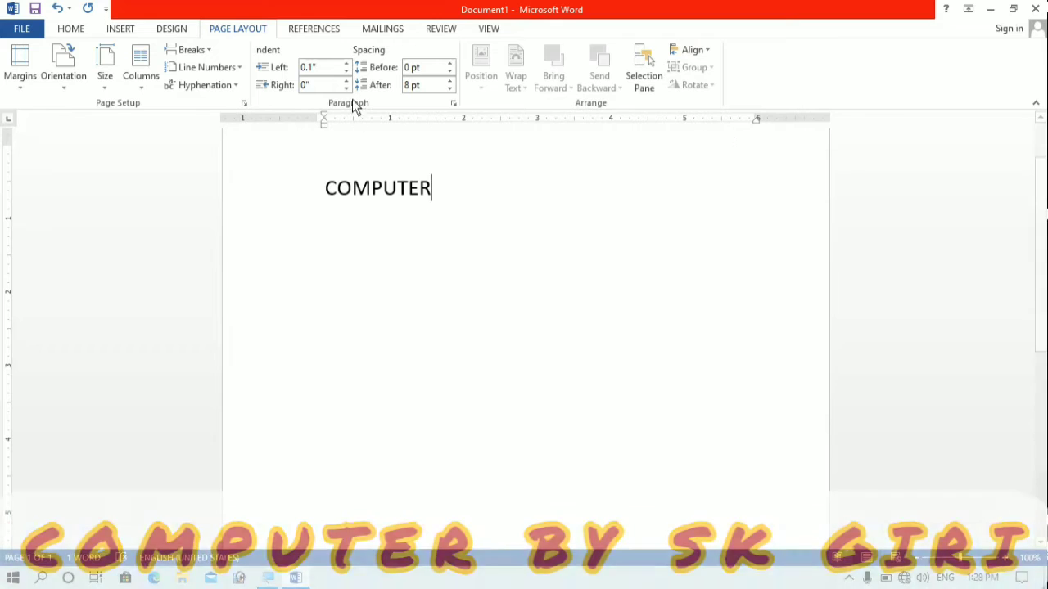
left_click_drag(346, 69, 347, 69)
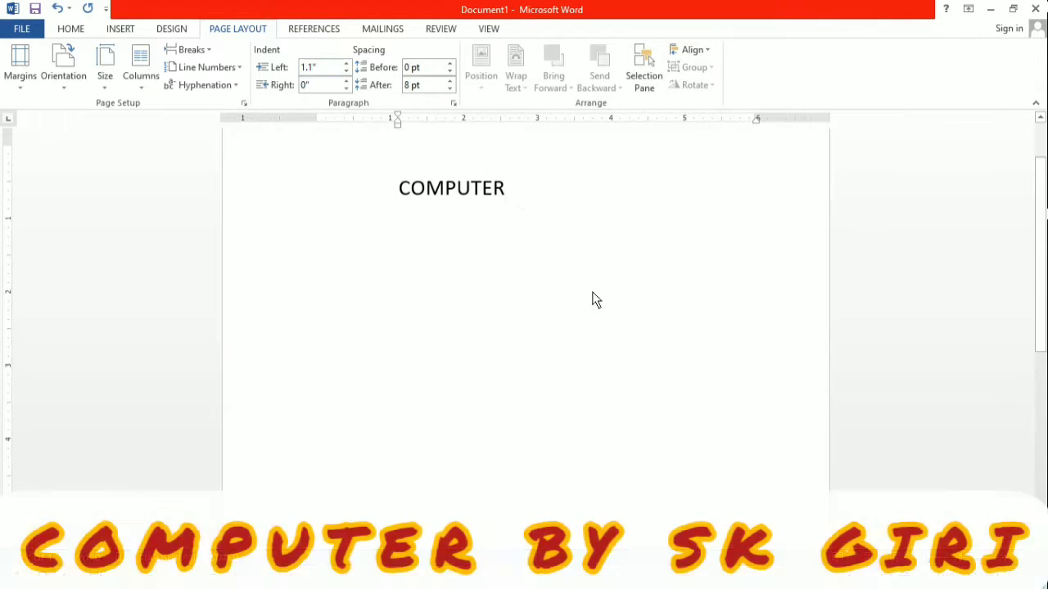
key("Return")
type("JNGHGHGH ")
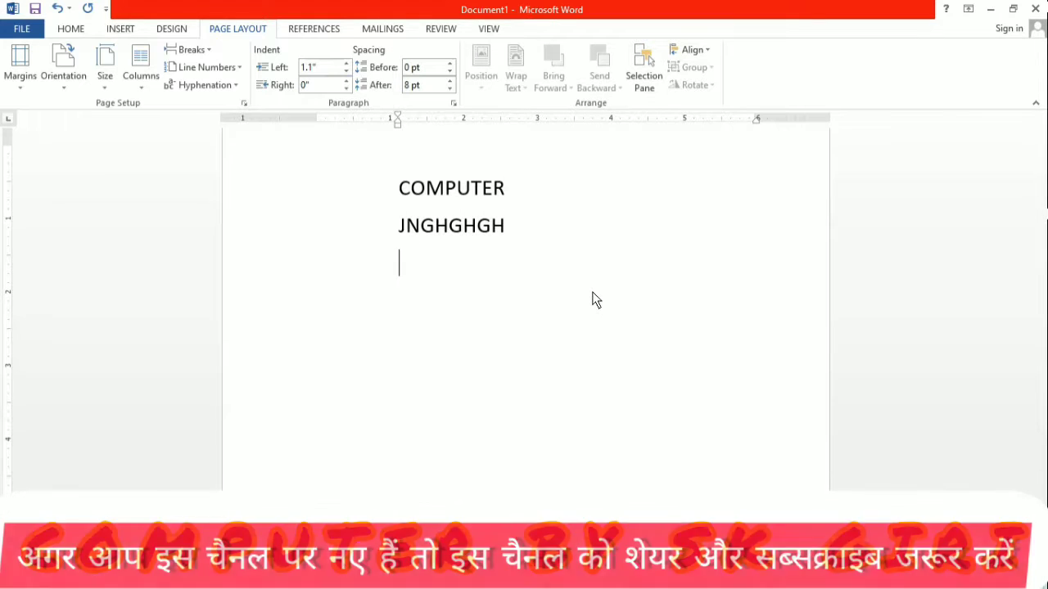
type("GHUJTGU")
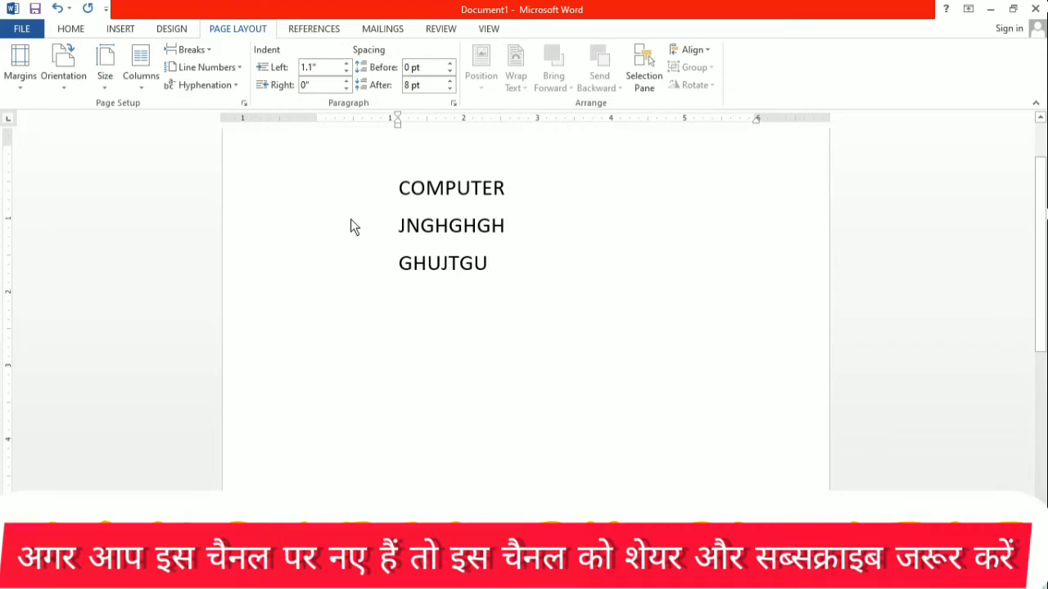
Set the left indent of the GHUJTGU line to 0".
left_click(347, 71)
left_click(347, 72)
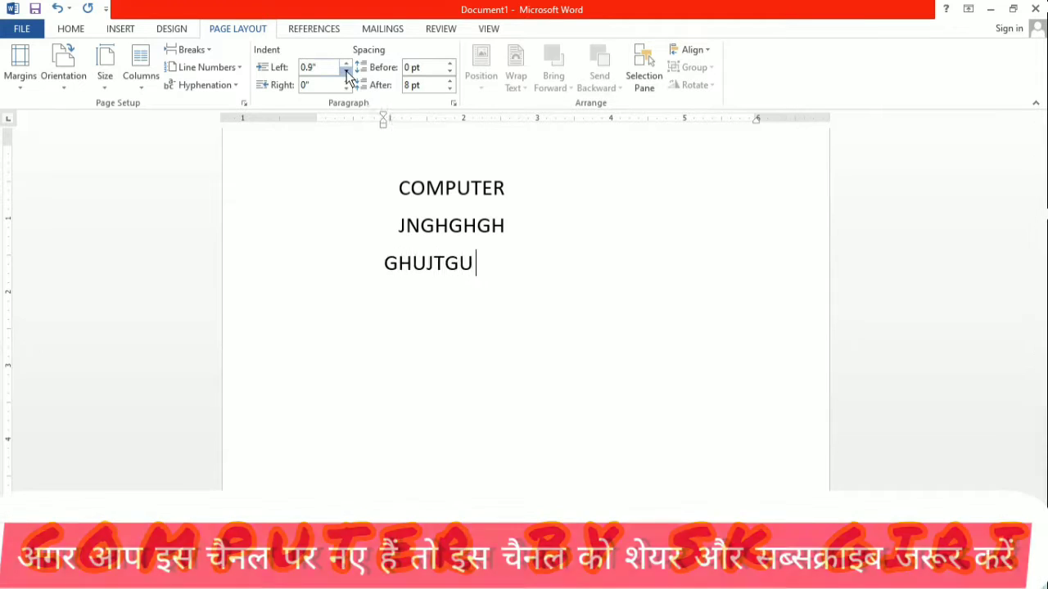
left_click(347, 72)
left_click(348, 71)
left_click(347, 71)
left_click(347, 71)
left_click(347, 71)
left_click(347, 71)
left_click(347, 72)
left_click(347, 72)
left_click(347, 71)
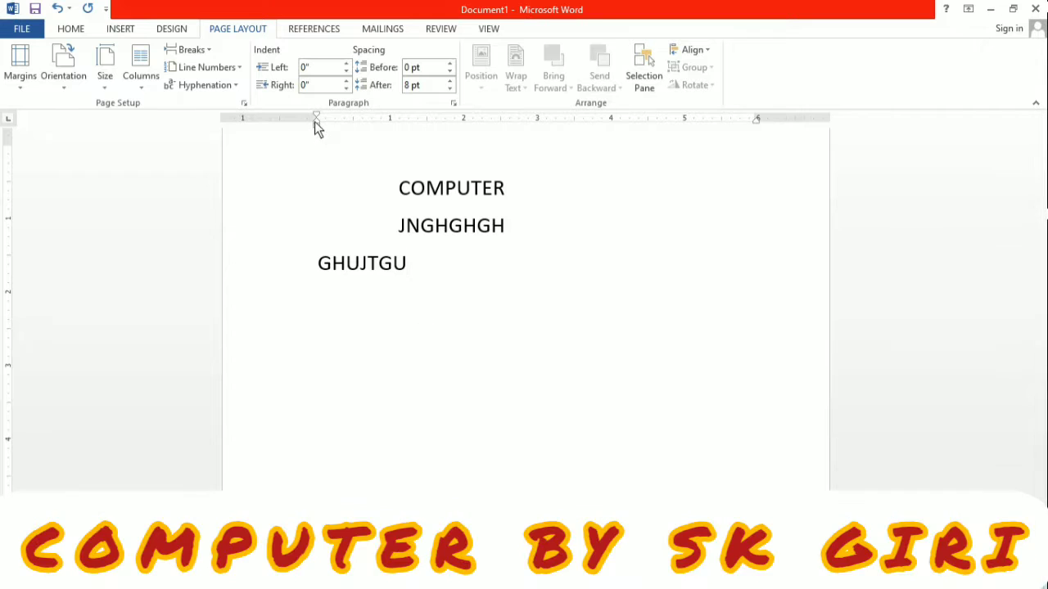
Append DAERFSERTF to the third line, then add the line XDFSDFSD below it with 78 pt spacing before.
type("DAERFSERTF")
key("Return")
type("XDFSDFSD")
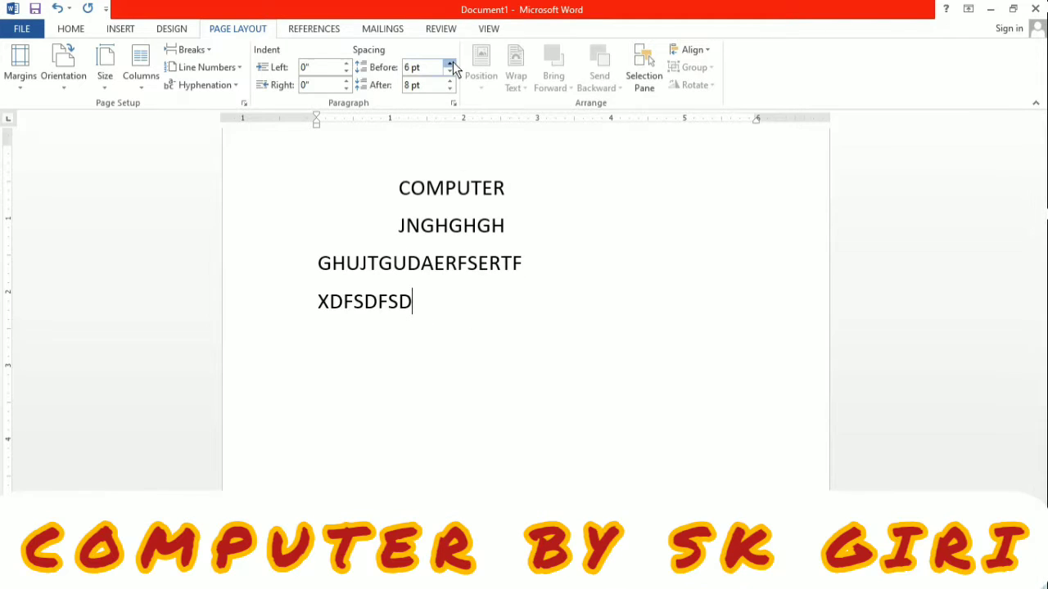
left_click_drag(452, 63, 452, 63)
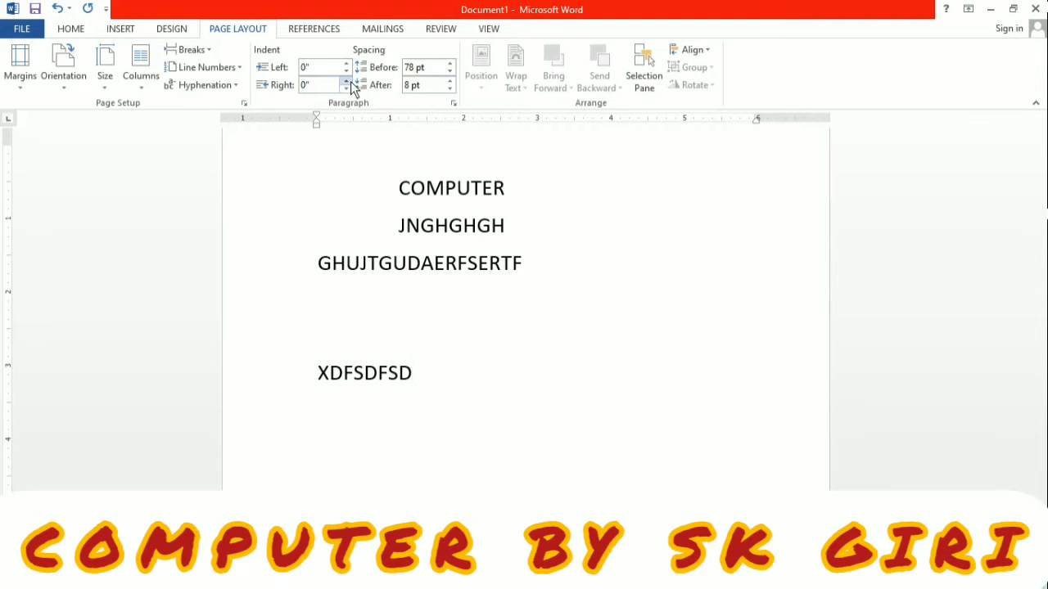
Set the XDFSDFSD line's right indent to 2.4" and extend it with repeated letters D so it wraps over several lines.
left_click_drag(349, 81, 351, 81)
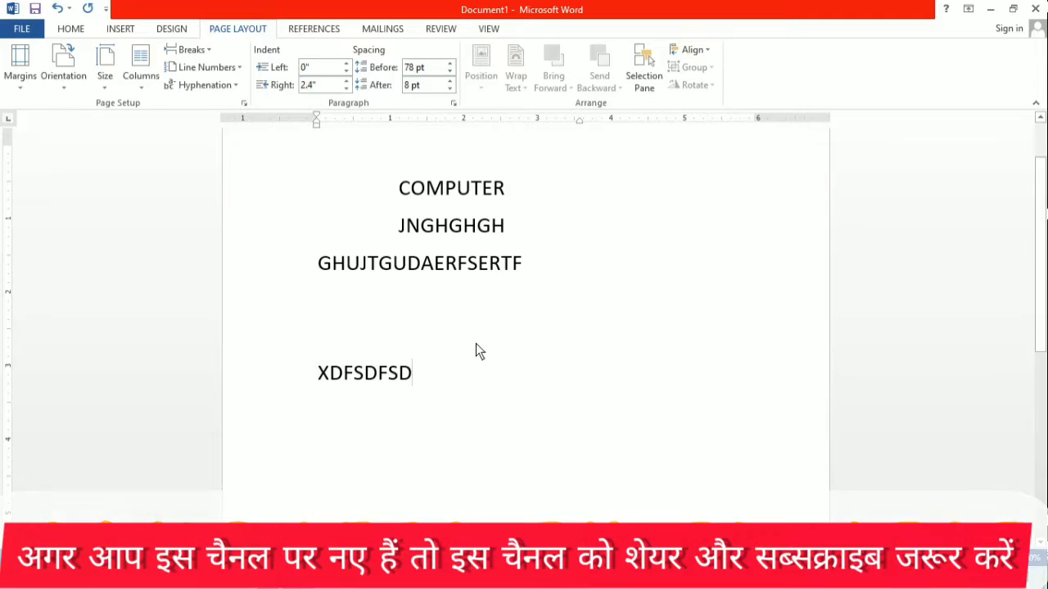
type("DDDDDDDDDDDDDDDDDDDDDDDDDDDD")
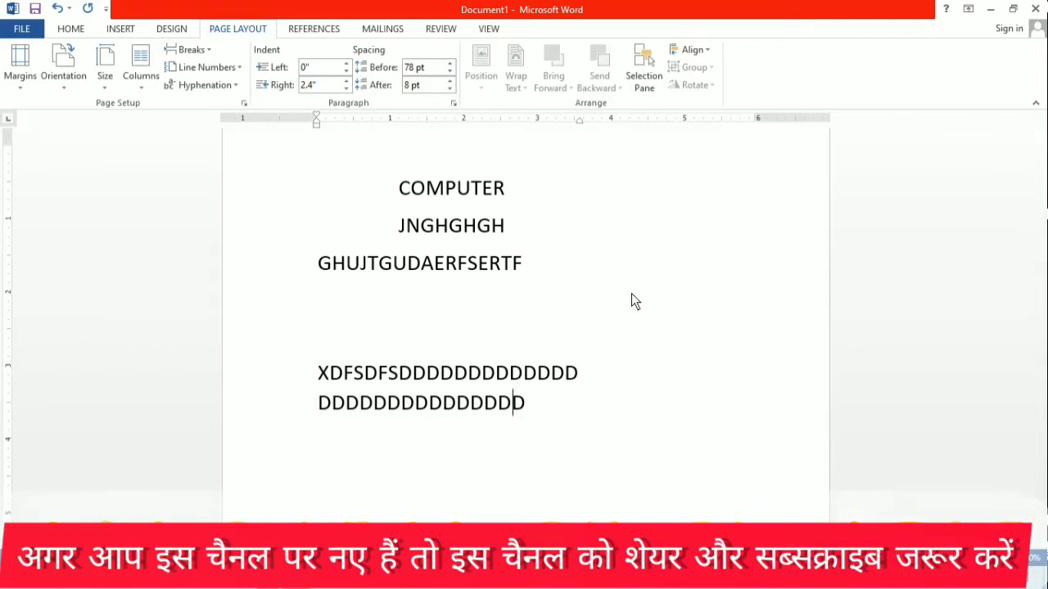
type("DDDDDDDDDDDDDDDDDDDDDDDDDDDDDDDDDDDDDDDDDDDDDDDDDDDDDDDDDDDDD")
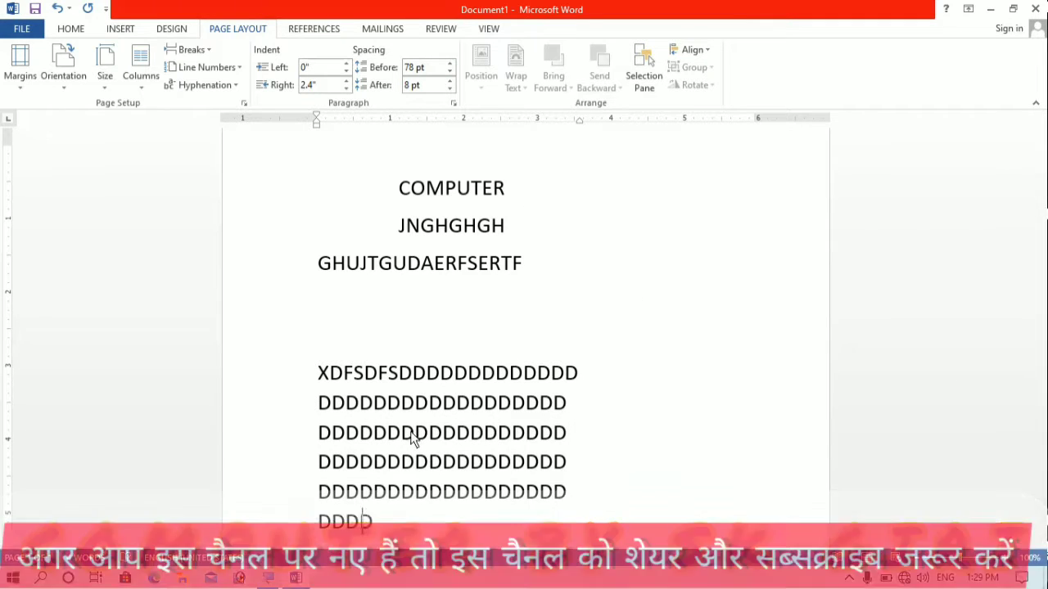
type("DDD")
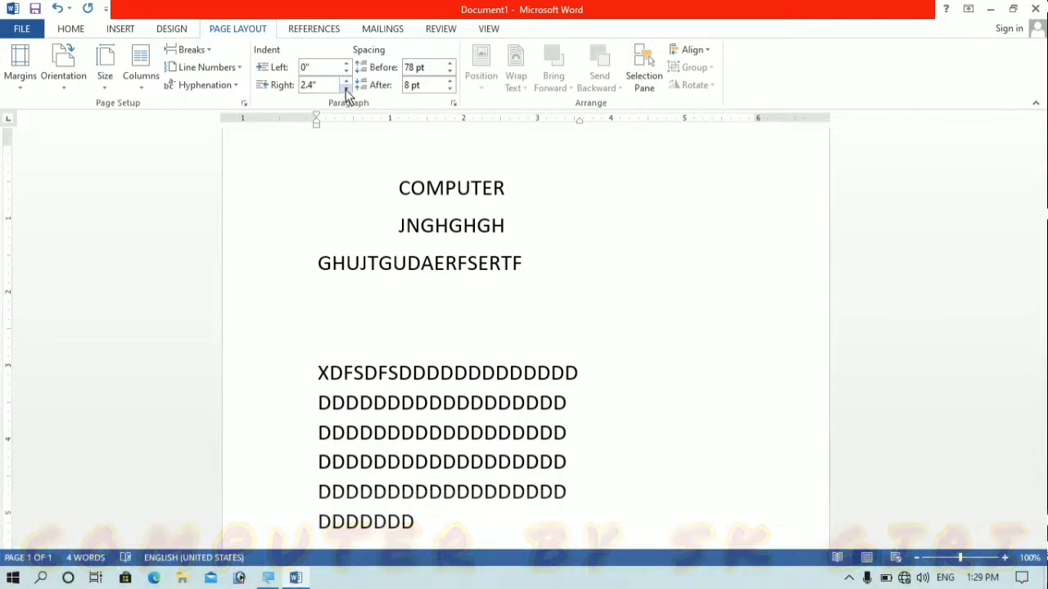
Reduce the right indent of the long XDFSDFSD paragraph to 0".
left_click(346, 89)
left_click(346, 90)
left_click(345, 89)
left_click(345, 90)
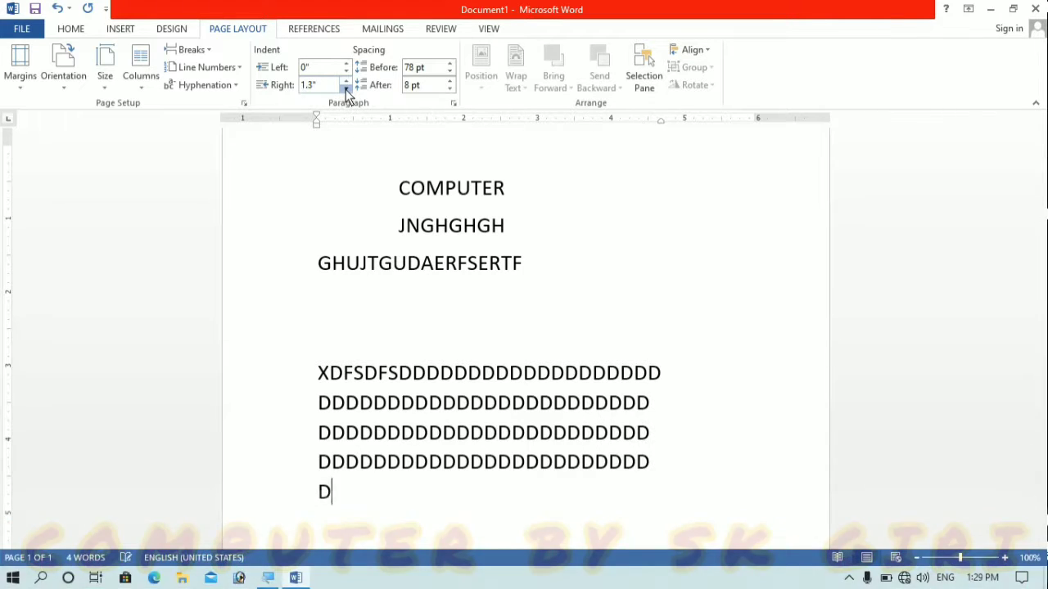
left_click(346, 89)
left_click(346, 89)
left_click(346, 89)
left_click(346, 89)
left_click(346, 89)
left_click(346, 89)
left_click(346, 89)
left_click(346, 89)
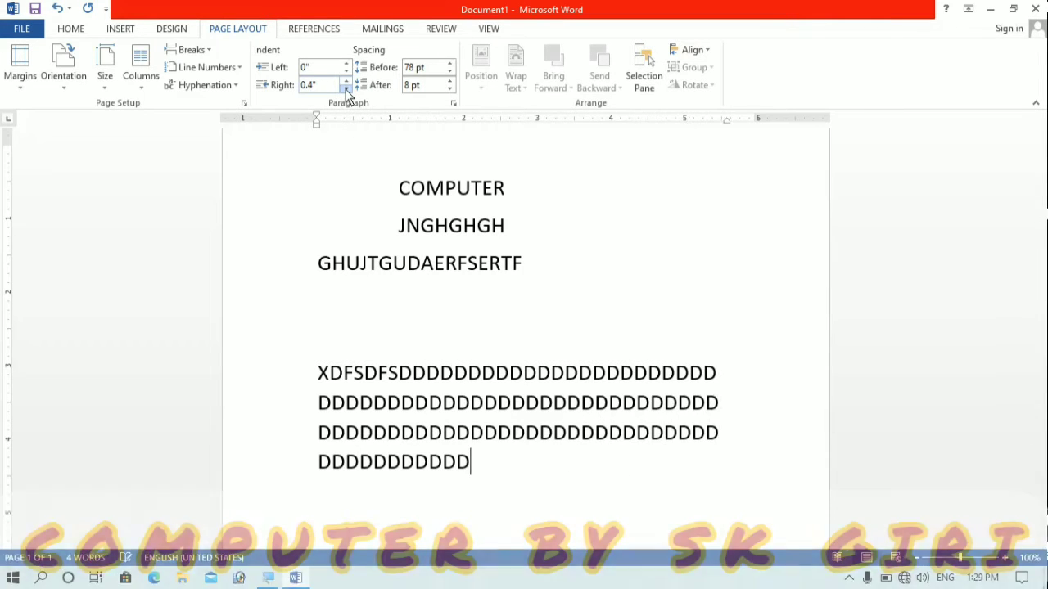
left_click(345, 89)
left_click(346, 90)
left_click(346, 89)
left_click(345, 89)
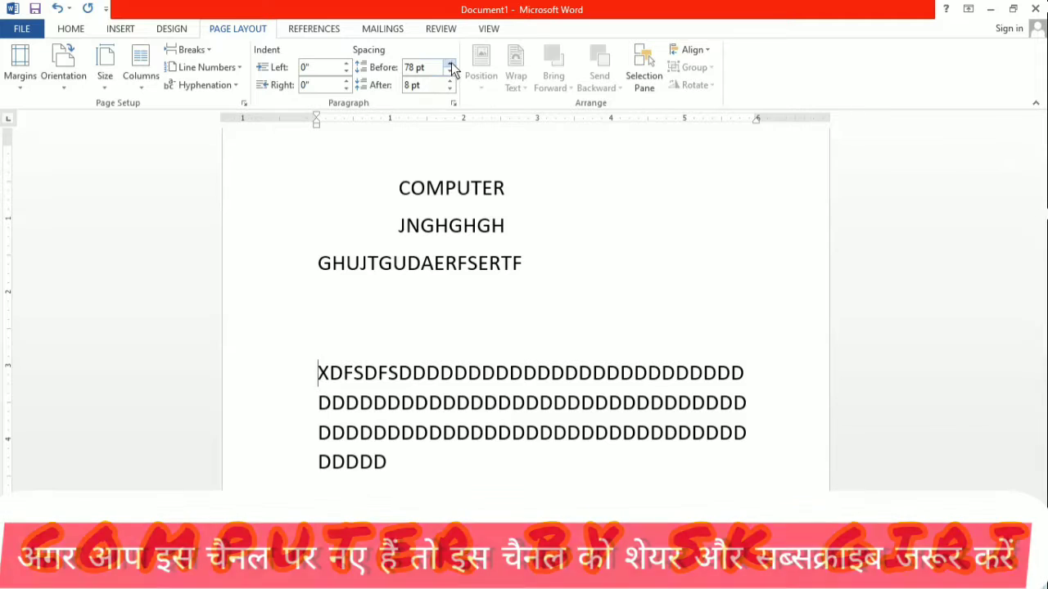
Raise the spacing before the XDFSDFSD paragraph to 132 pt.
left_click(450, 63)
left_click(451, 63)
left_click(451, 63)
left_click(450, 63)
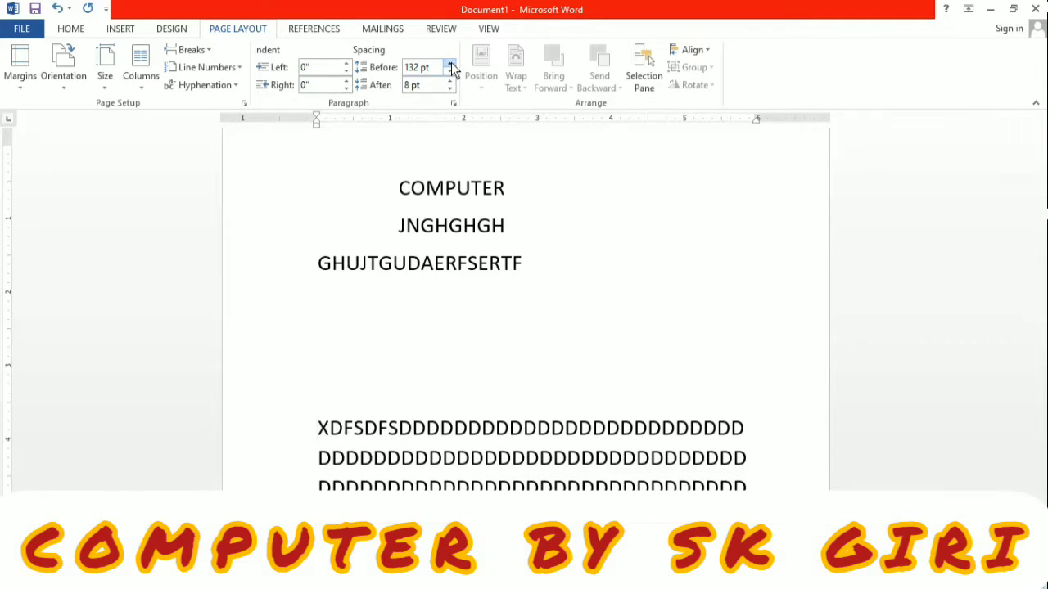
Lower the spacing before the XDFSDFSD paragraph down to Auto.
left_click(450, 71)
left_click(450, 72)
left_click(449, 71)
left_click(449, 71)
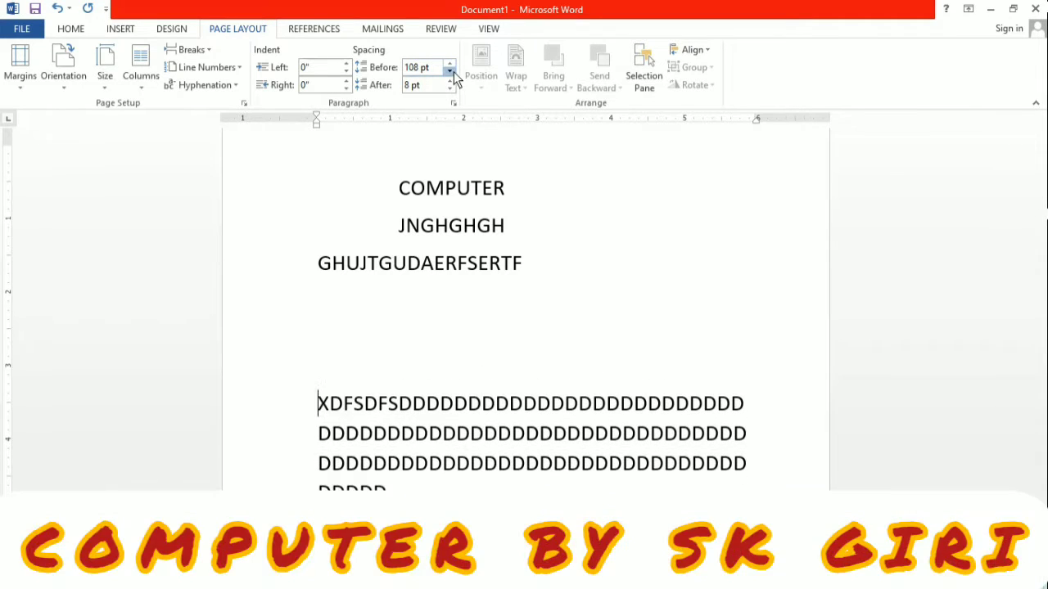
left_click(449, 71)
left_click(450, 71)
left_click(450, 71)
left_click(450, 71)
left_click(449, 71)
left_click(450, 71)
left_click(450, 71)
left_click(449, 71)
left_click(450, 71)
left_click(450, 71)
left_click(450, 71)
left_click(450, 71)
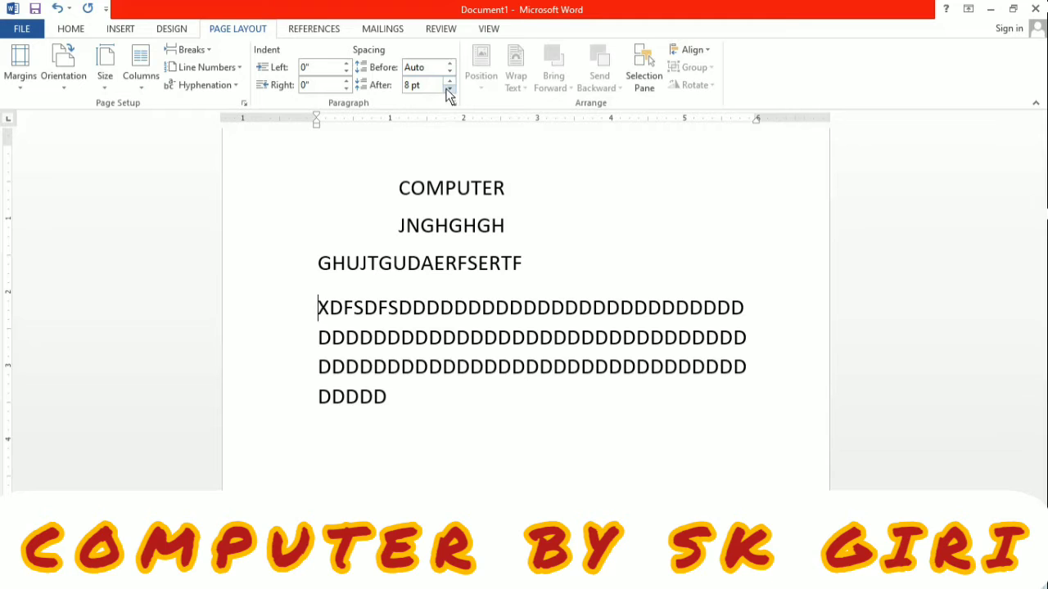
Raise the spacing after the XDFSDFSD paragraph to 72 pt.
left_click(449, 82)
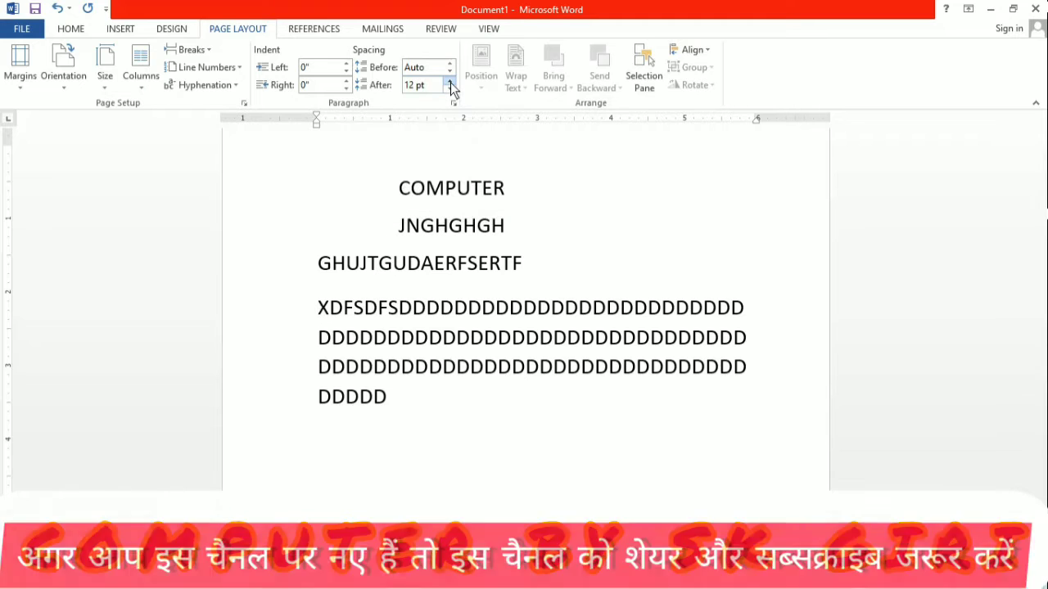
left_click(450, 82)
left_click(450, 82)
left_click(450, 81)
left_click(450, 82)
left_click(451, 82)
left_click(450, 82)
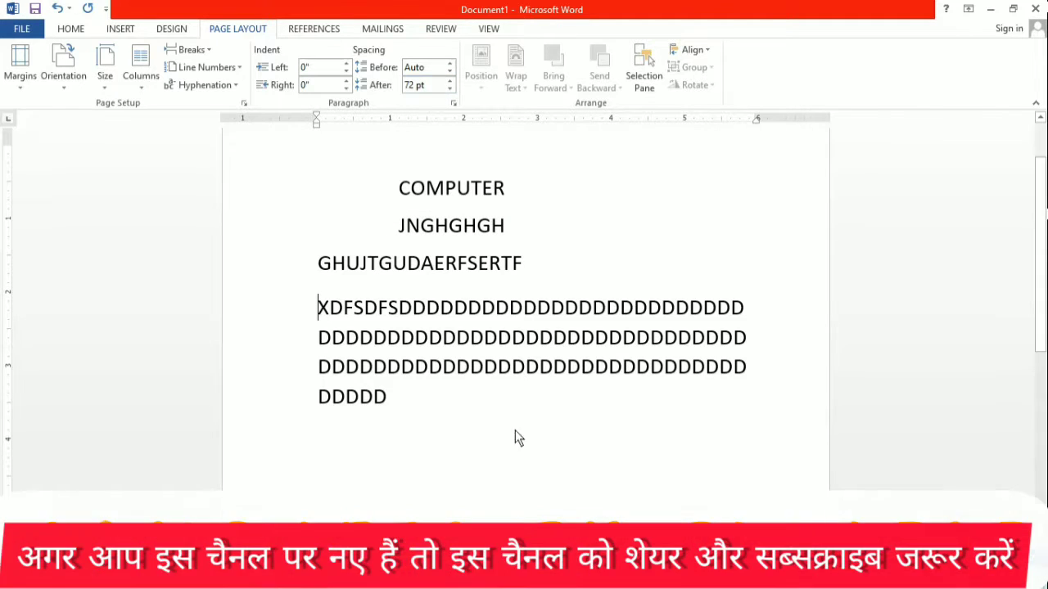
Place the cursor in the last line of the XDFSDFSD paragraph and raise its spacing after to 90 pt.
left_click(411, 408)
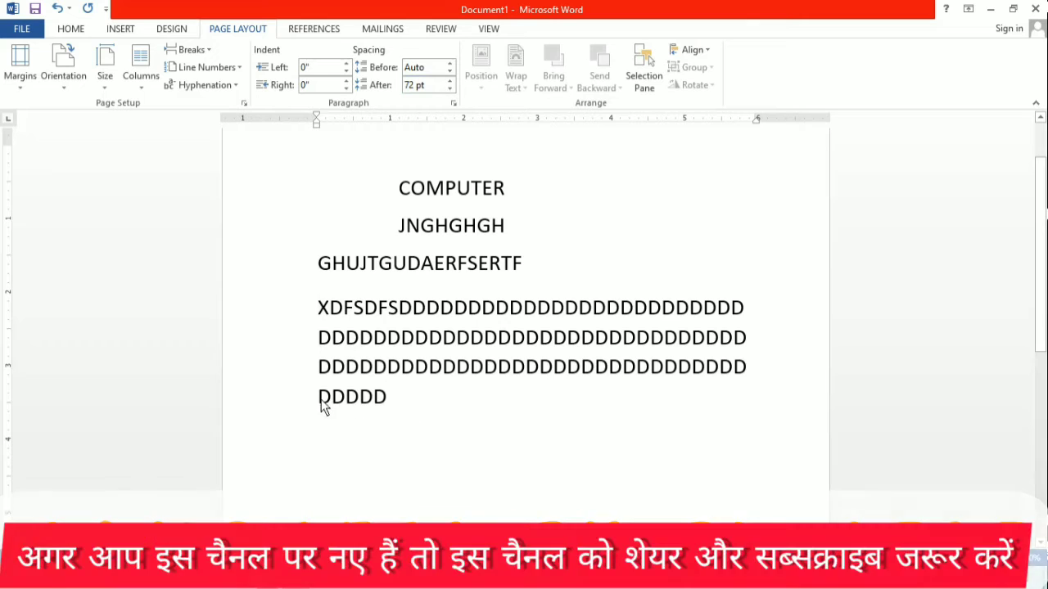
left_click(320, 399)
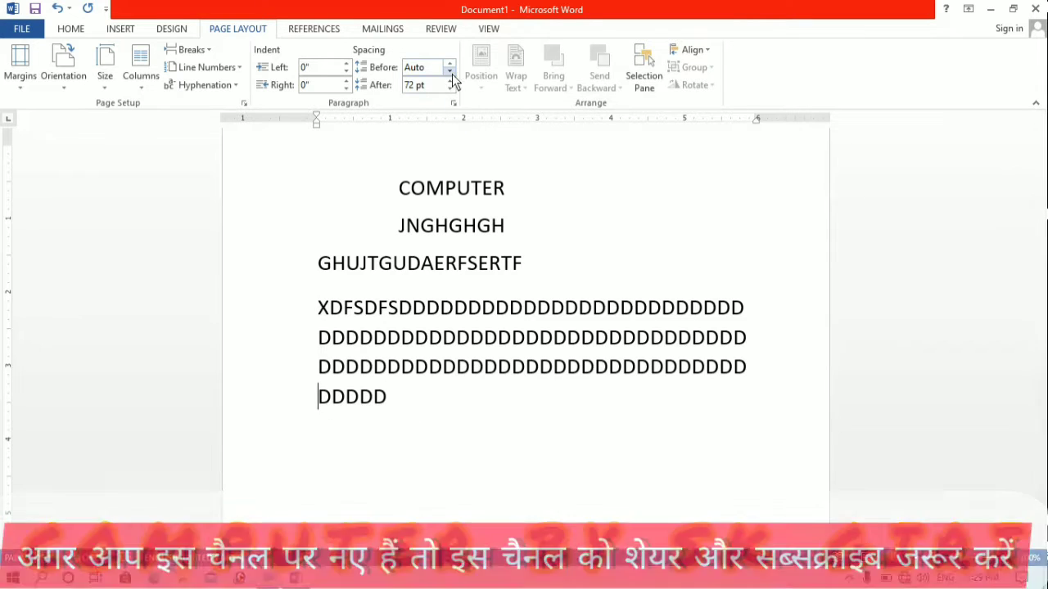
left_click(451, 81)
left_click(452, 81)
left_click(451, 81)
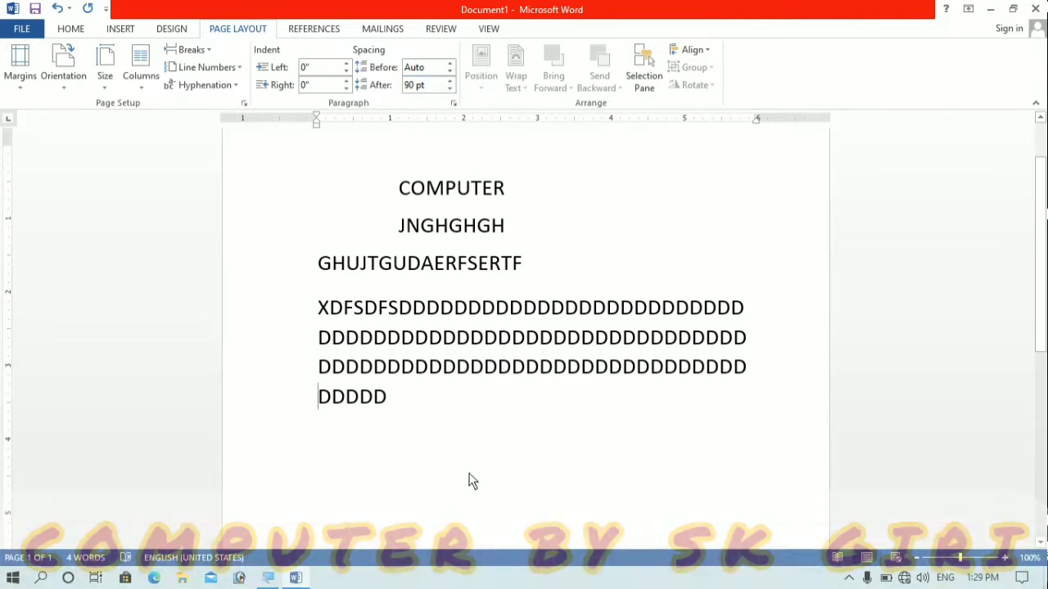
Select the text from JNGHGHGH through the last line and set the spacing after to 72 pt.
left_click_drag(351, 398, 266, 216)
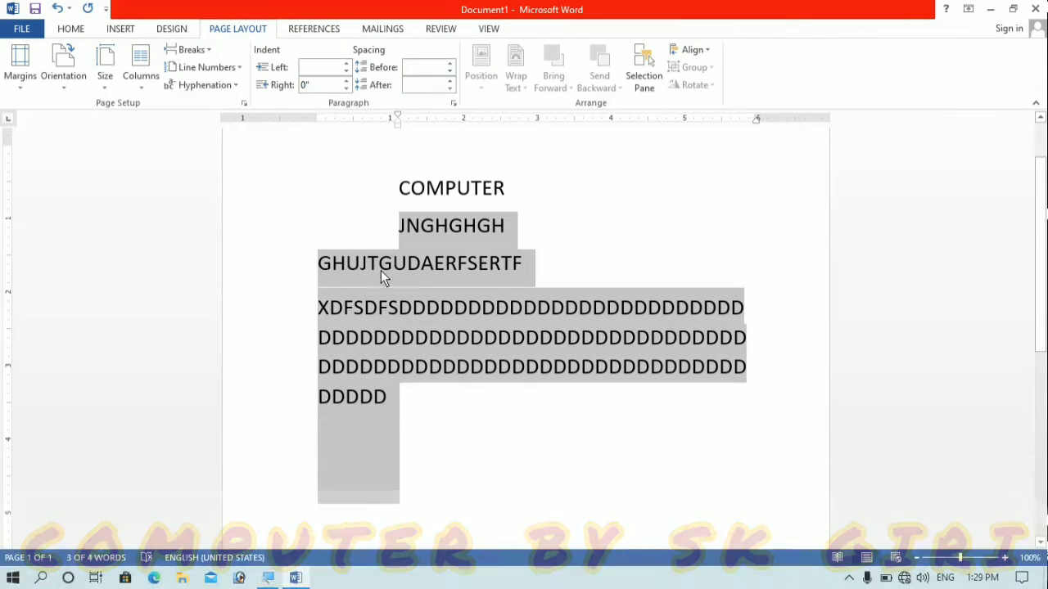
left_click(448, 81)
left_click(448, 81)
left_click(448, 81)
left_click(449, 81)
left_click(449, 81)
left_click(449, 81)
left_click(449, 81)
left_click(449, 81)
left_click(448, 81)
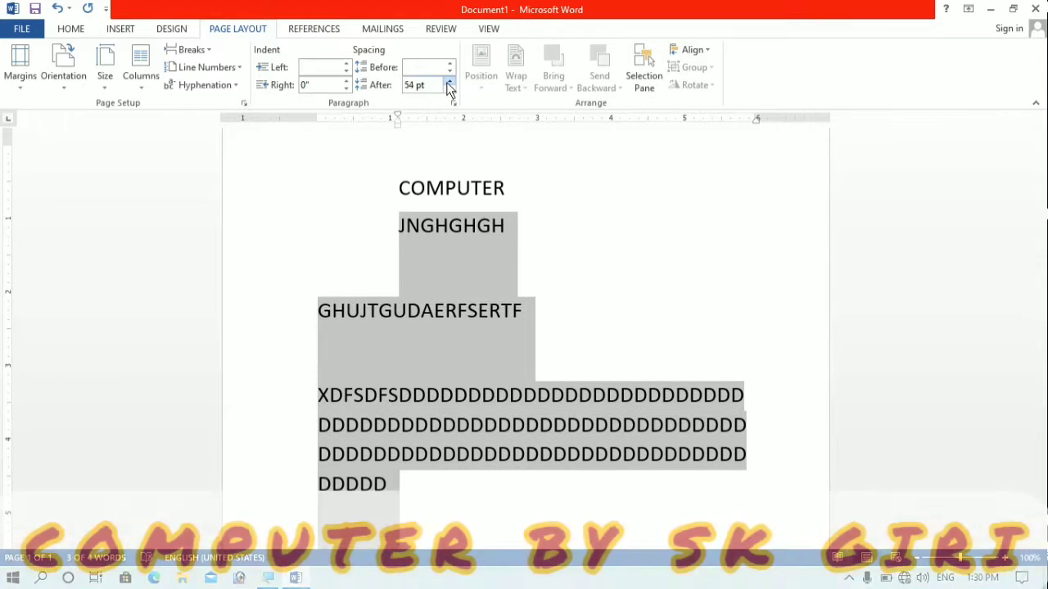
left_click(448, 81)
left_click(448, 81)
left_click(449, 81)
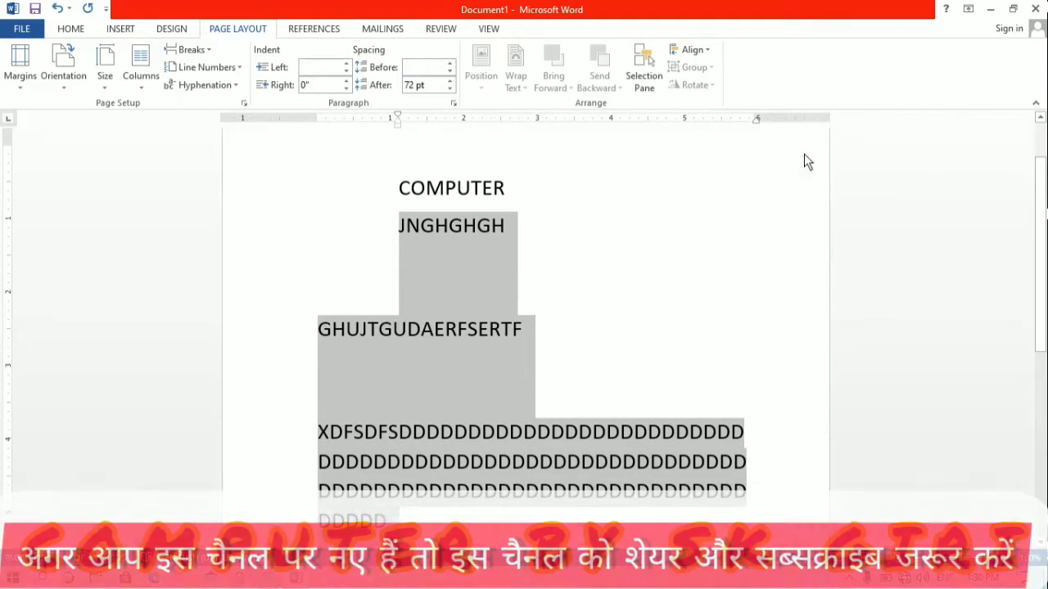
Select the last two lines of the XDFSDFSD paragraph and lower the spacing after to Auto.
left_click(512, 530)
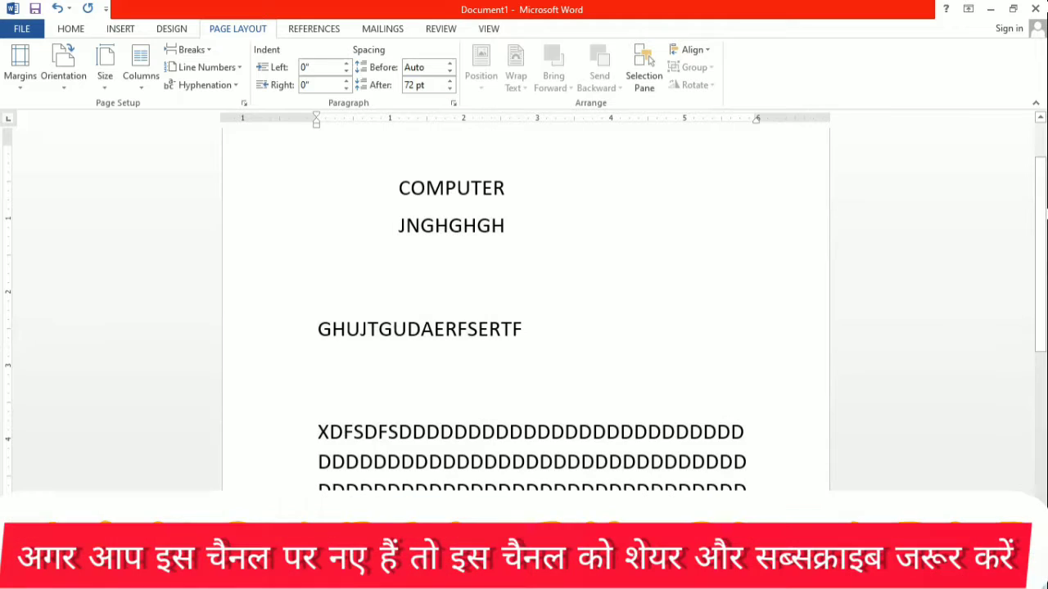
left_click_drag(390, 524, 264, 489)
scroll(409, 464, "down", 3)
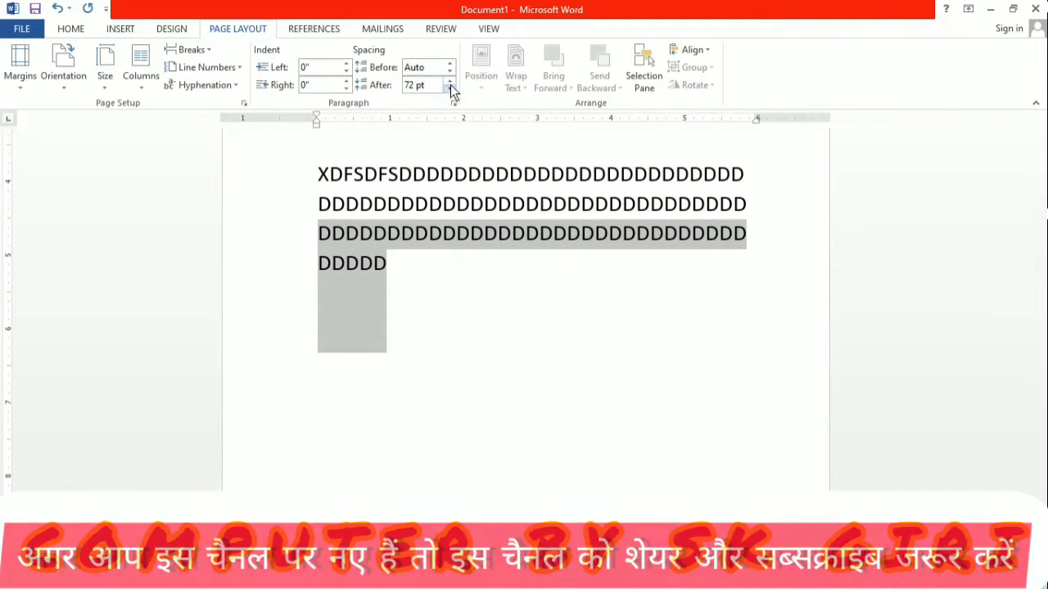
left_click_drag(450, 88, 450, 88)
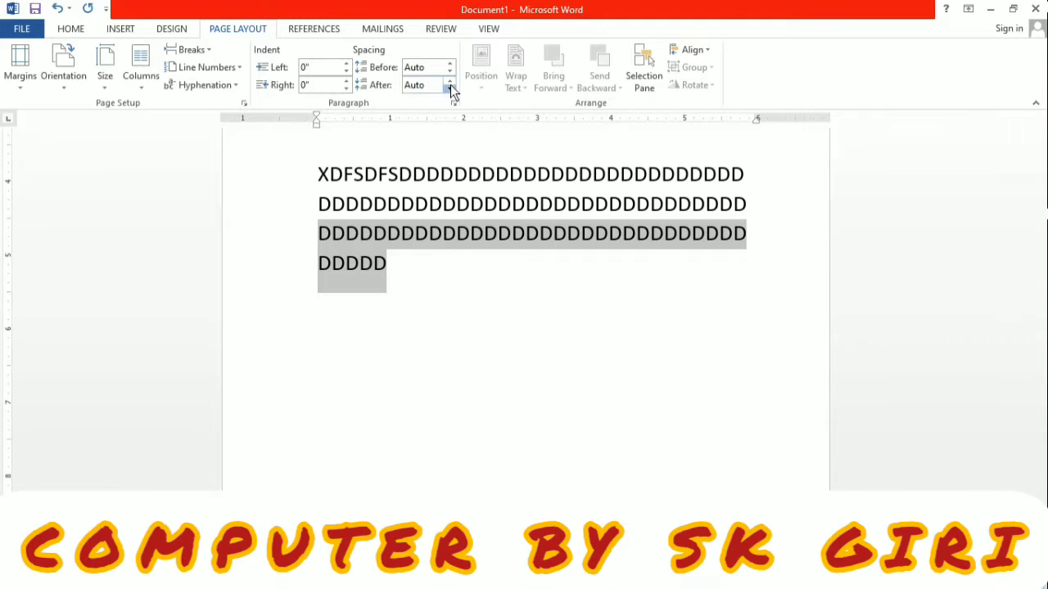
Select all the sample text from COMPUTER down and set both spacing before and spacing after to Auto.
scroll(537, 364, "up", 3)
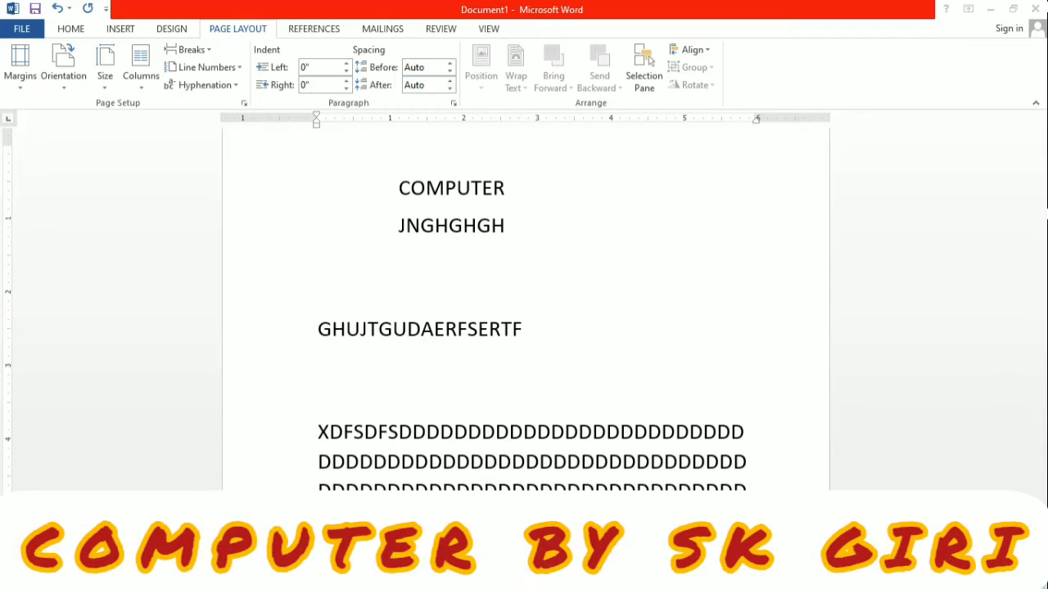
left_click_drag(388, 516, 318, 193)
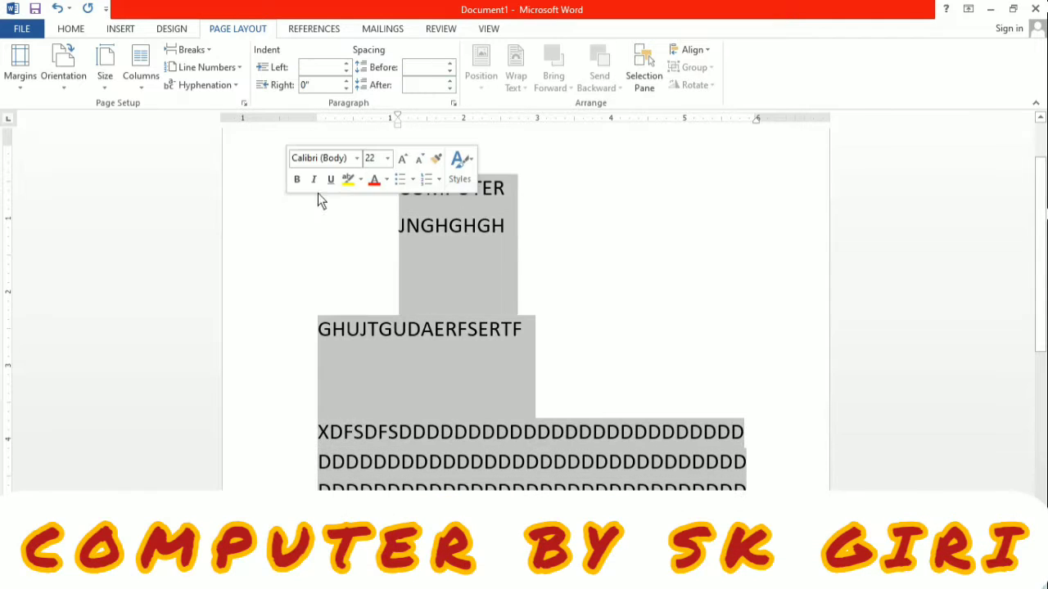
left_click(451, 87)
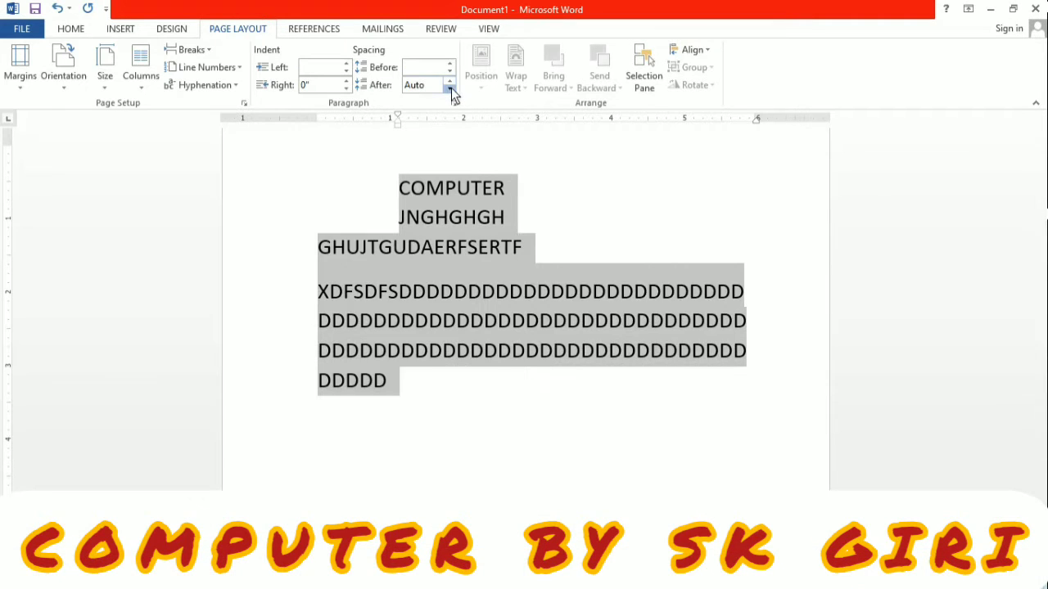
left_click(450, 73)
left_click(451, 72)
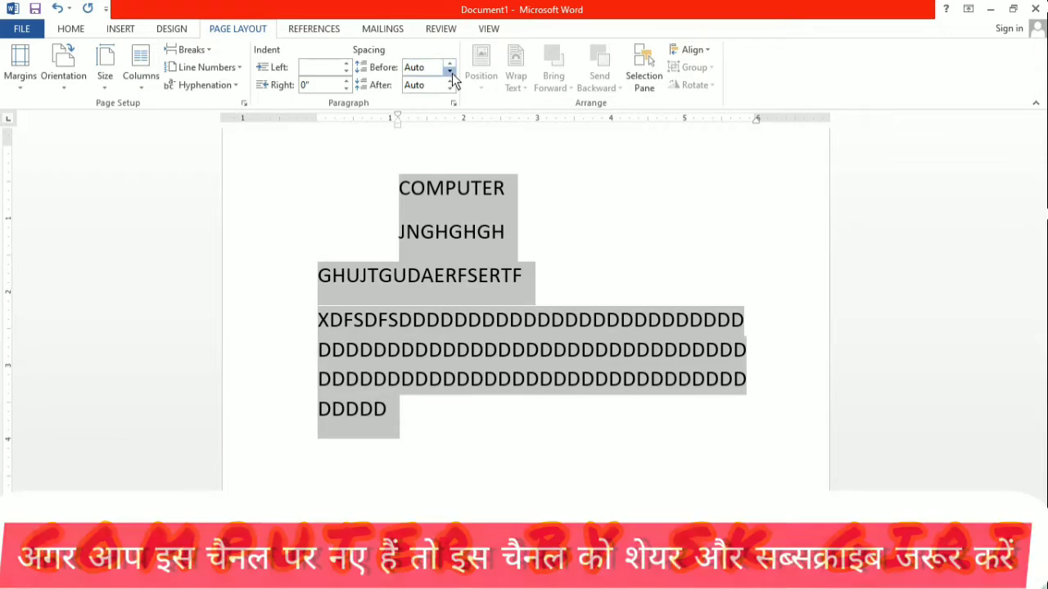
left_click(462, 416)
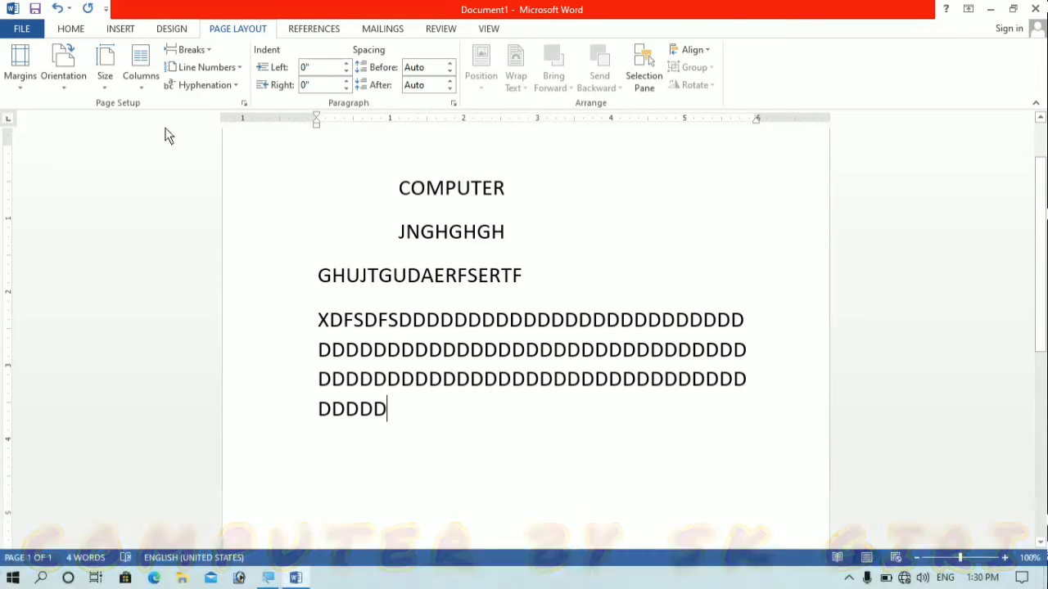
Draw a smiley face shape about 2.5" high and 2.53" wide over the sample text and show the page layout options.
left_click(121, 28)
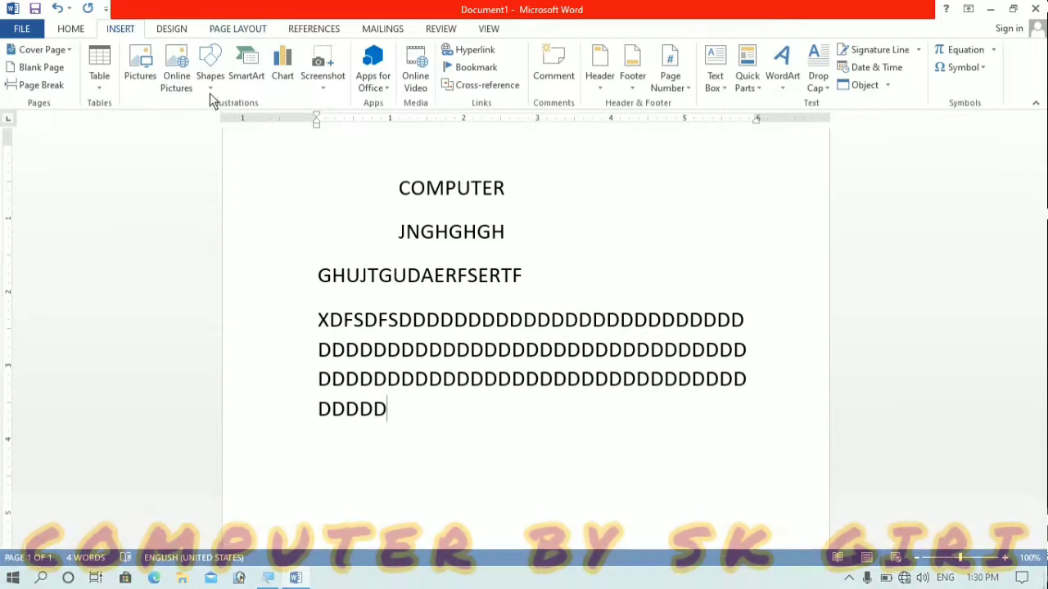
left_click(217, 78)
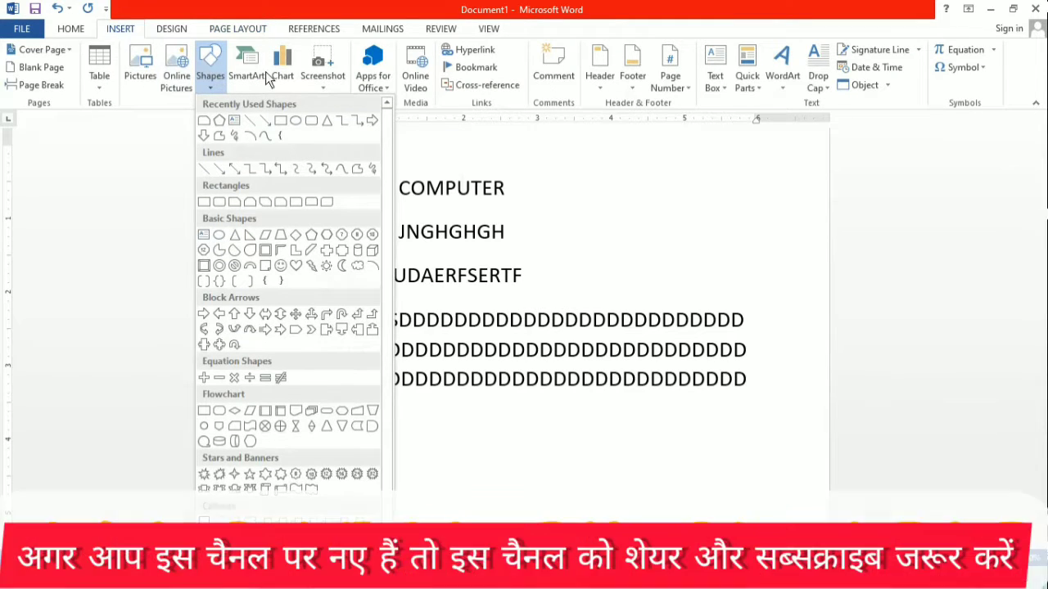
left_click(348, 279)
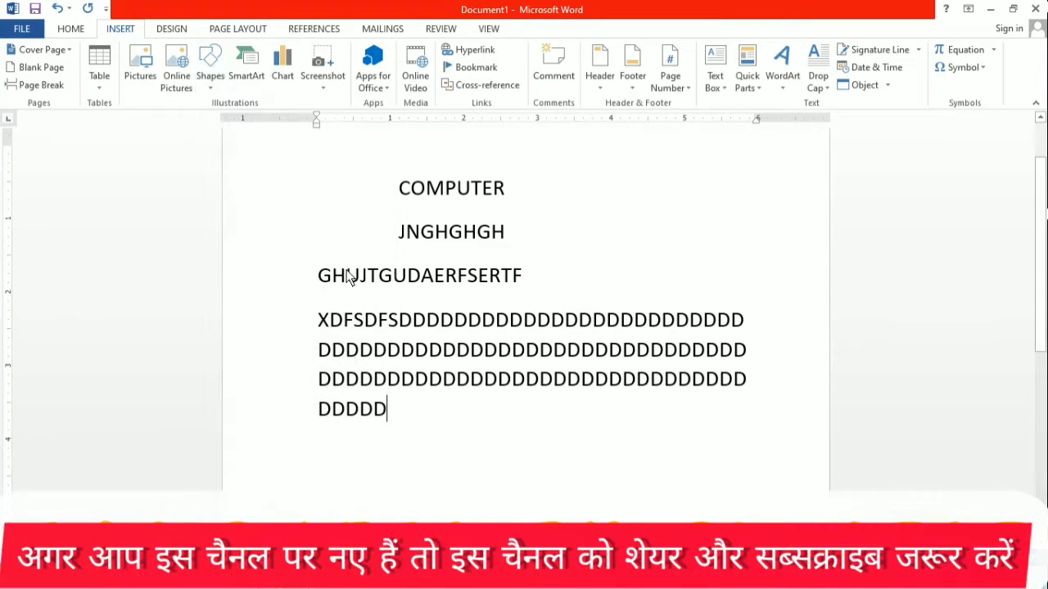
mouse_move(442, 201)
left_mouse_down()
mouse_move(627, 398)
mouse_move(628, 386)
left_mouse_up()
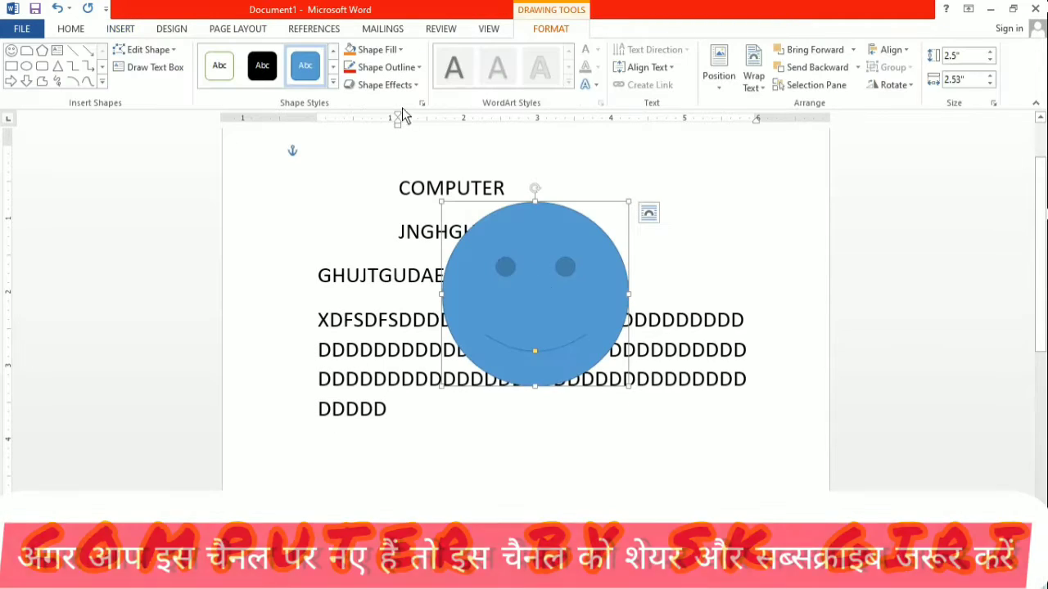
left_click(260, 31)
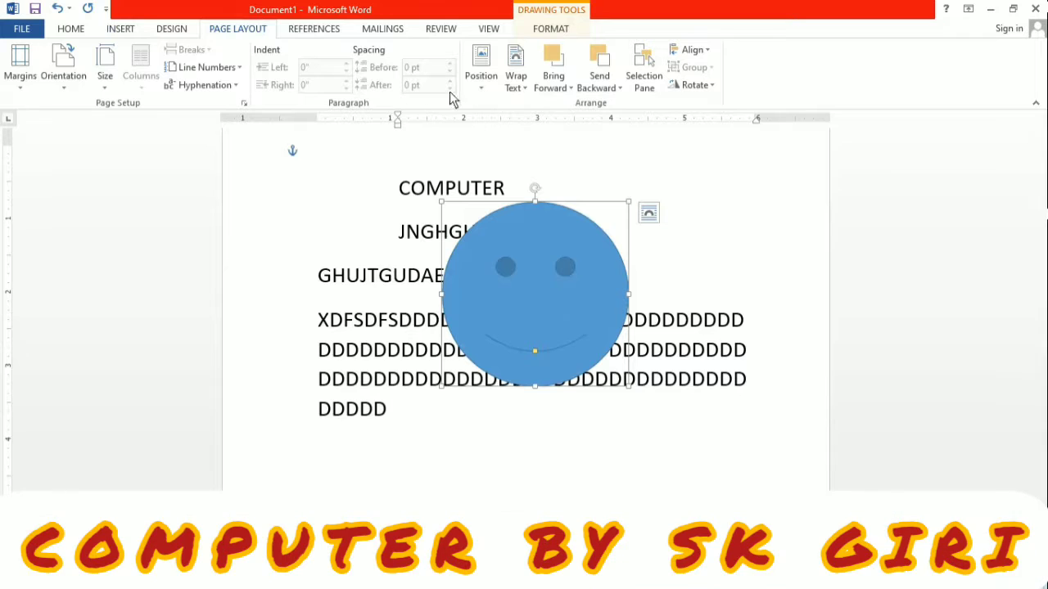
Preview the preset page positions with text wrapping for the smiley face.
left_click(481, 76)
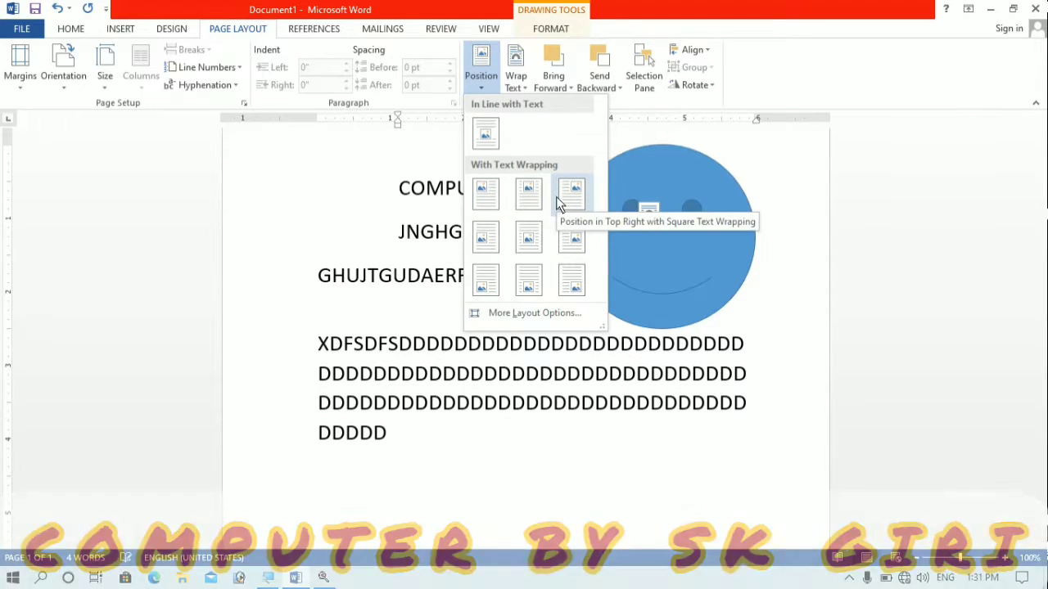
left_click(600, 450)
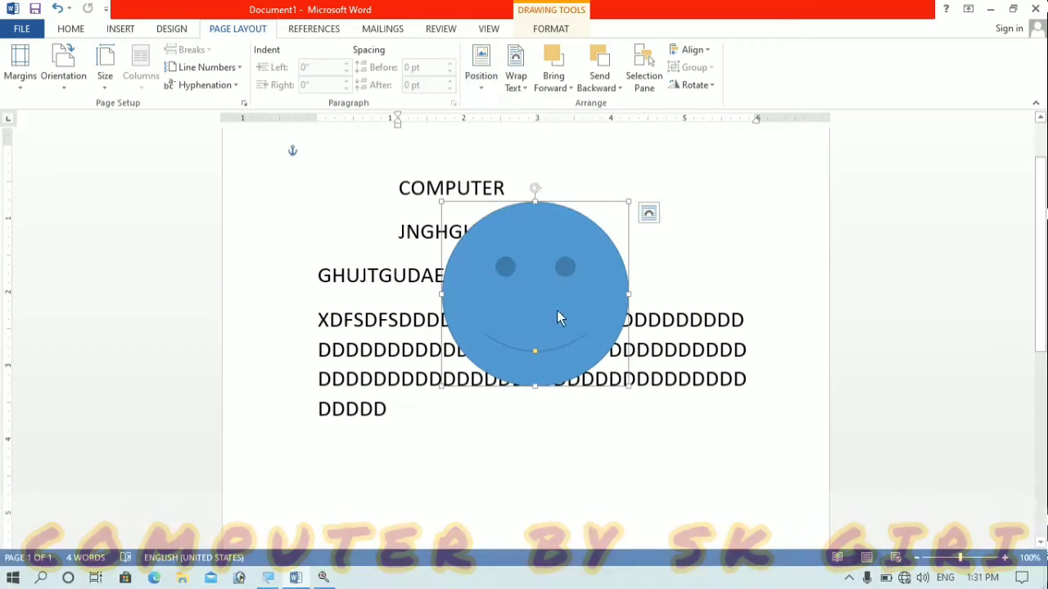
Edit the smiley face's wrap points, pulling three points along its lower edge and one at its upper right outward.
left_click(523, 90)
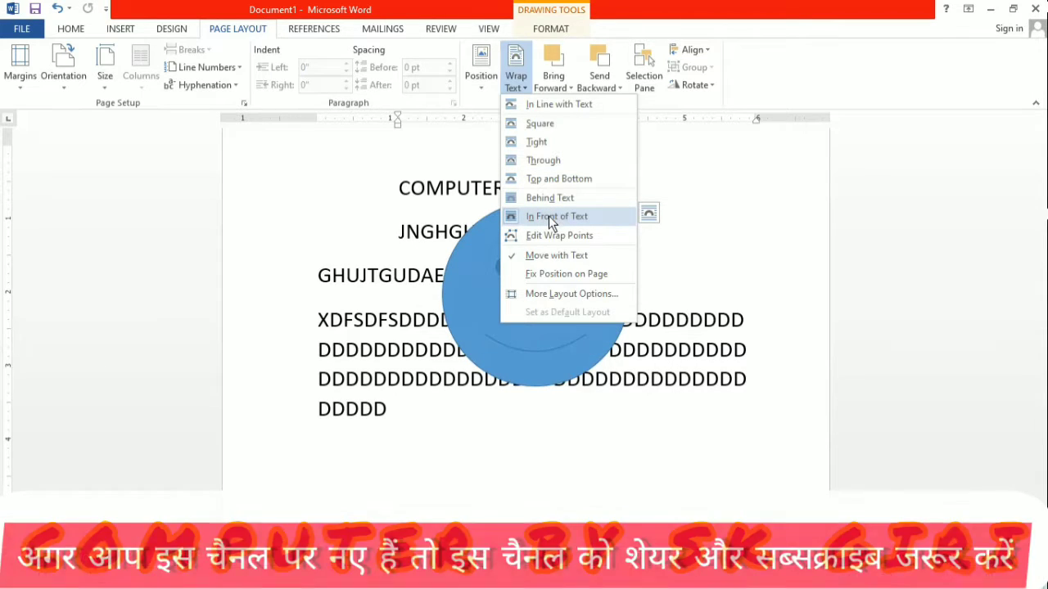
left_click(552, 235)
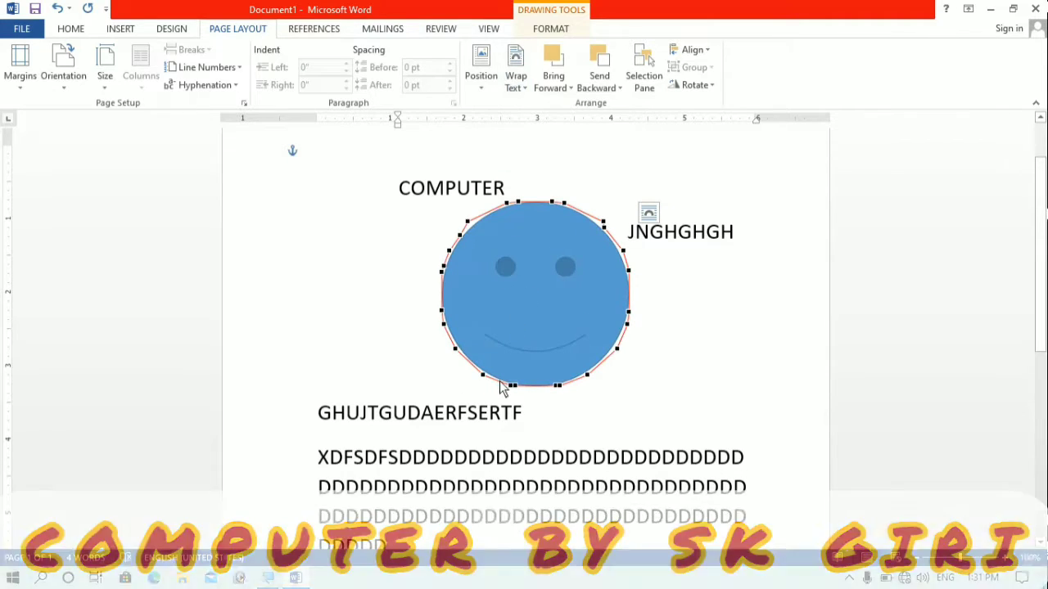
left_click_drag(503, 385, 500, 432)
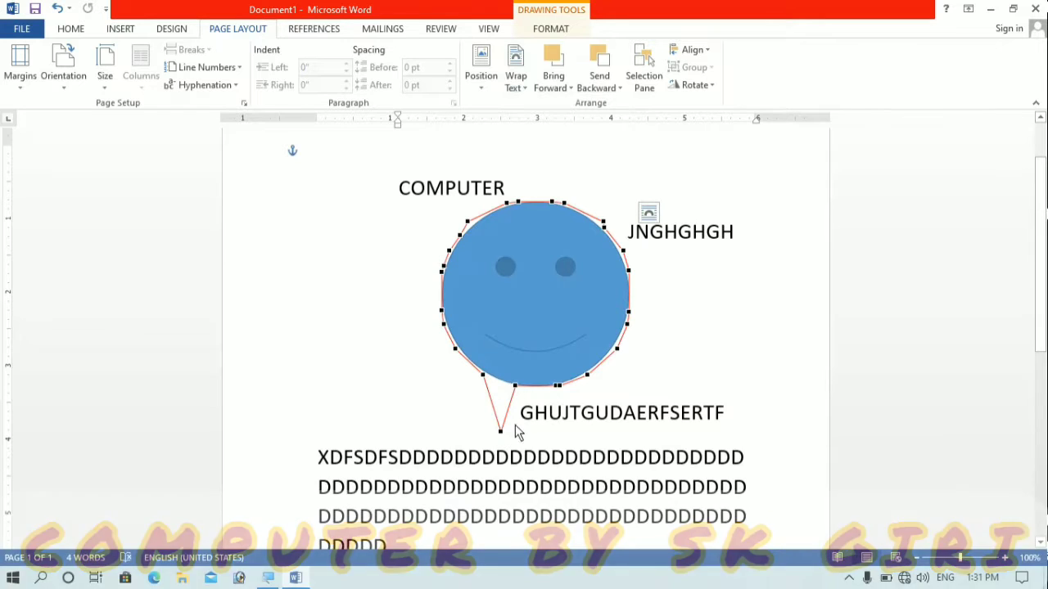
left_click_drag(560, 386, 598, 427)
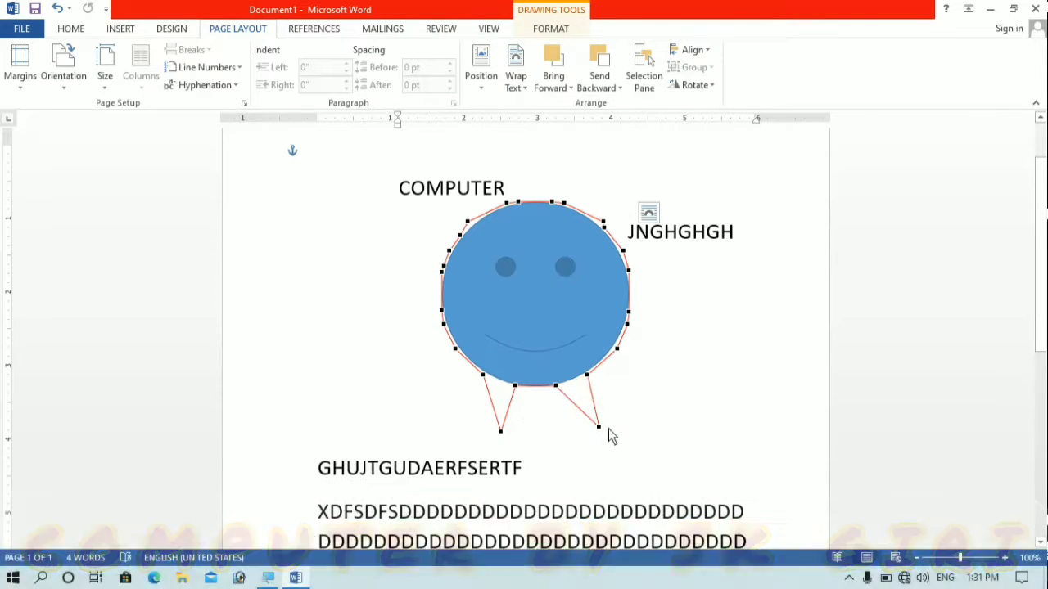
left_click_drag(455, 349, 393, 405)
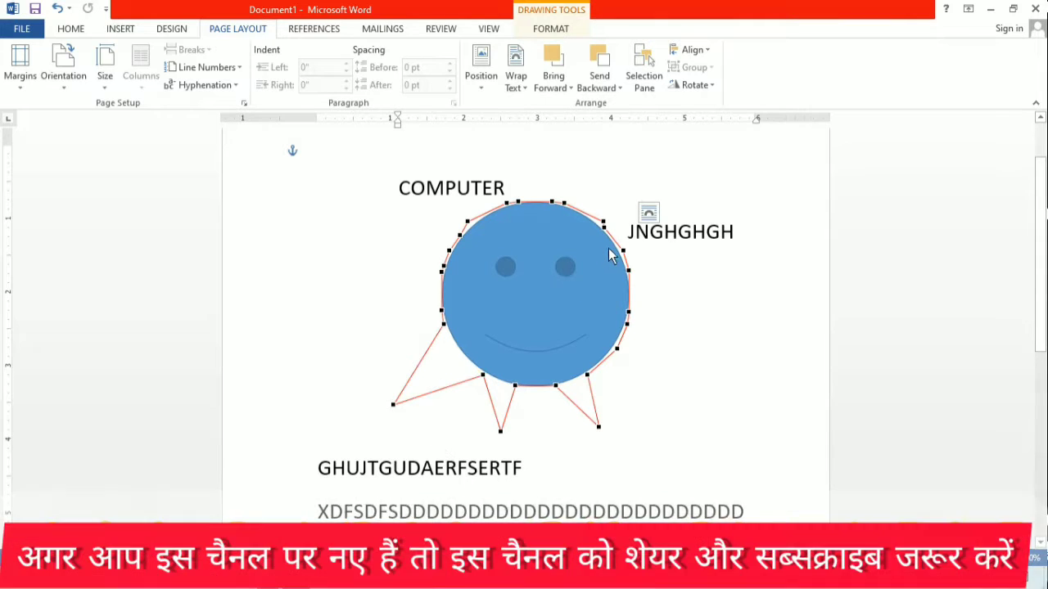
left_click_drag(623, 250, 680, 191)
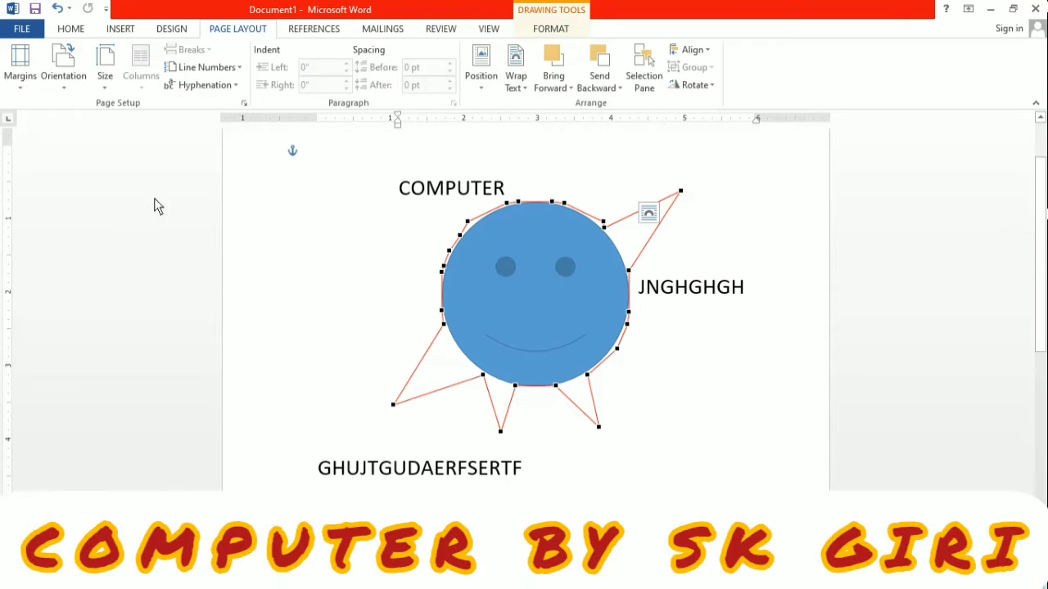
Set the smiley face's text wrapping to In Line with Text and place it on the same line as COMPUTER.
left_click(505, 93)
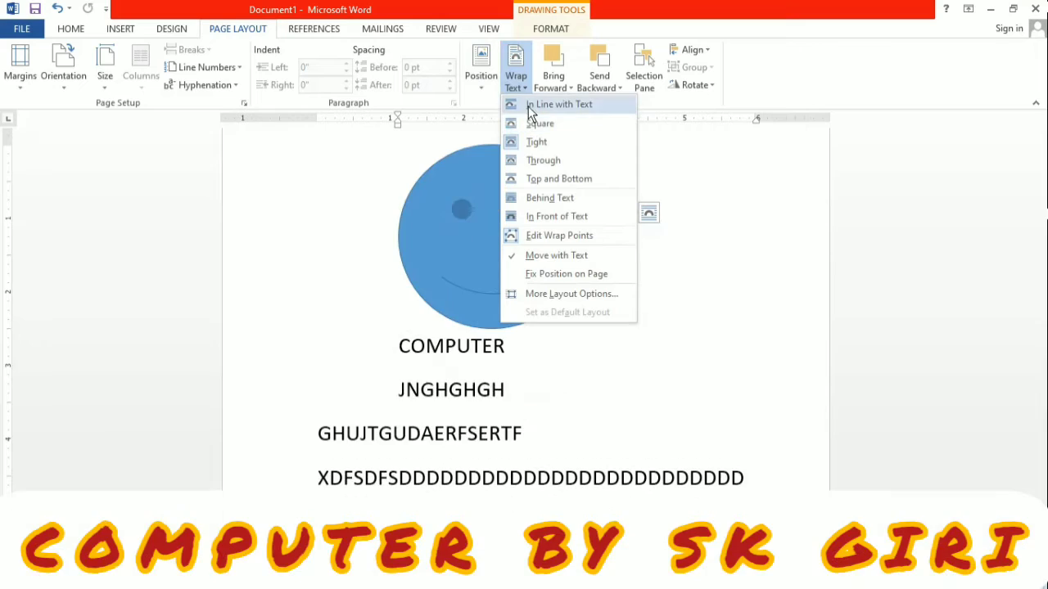
left_click(528, 106)
left_click(374, 320)
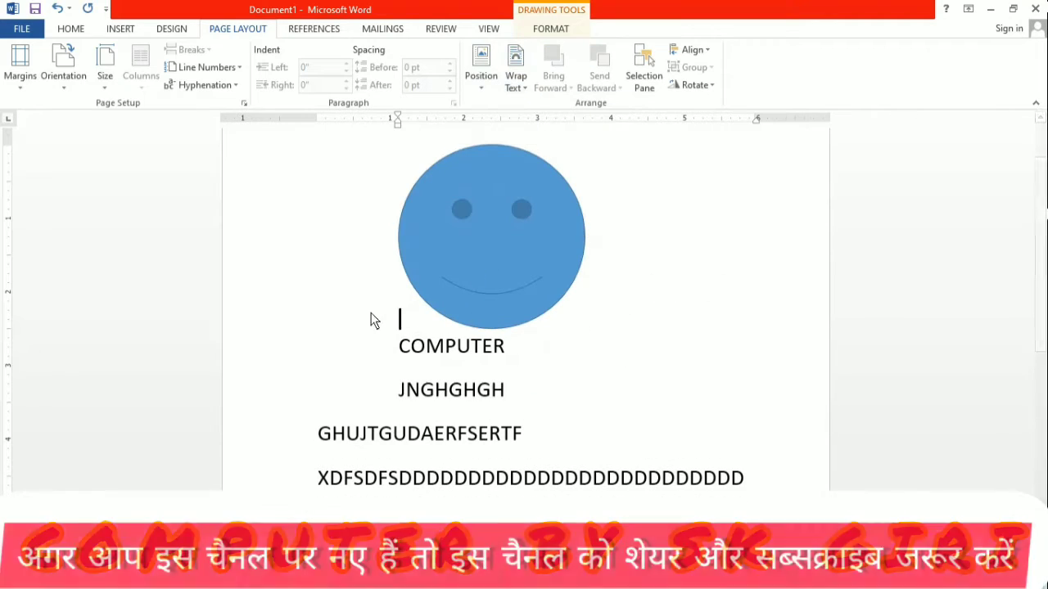
left_click(466, 216)
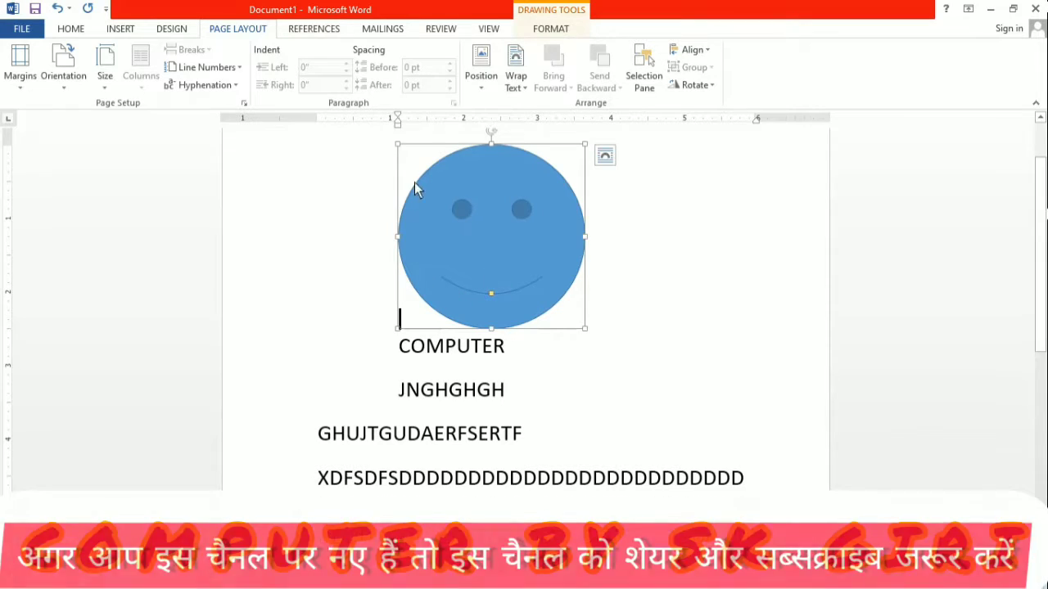
left_click(518, 84)
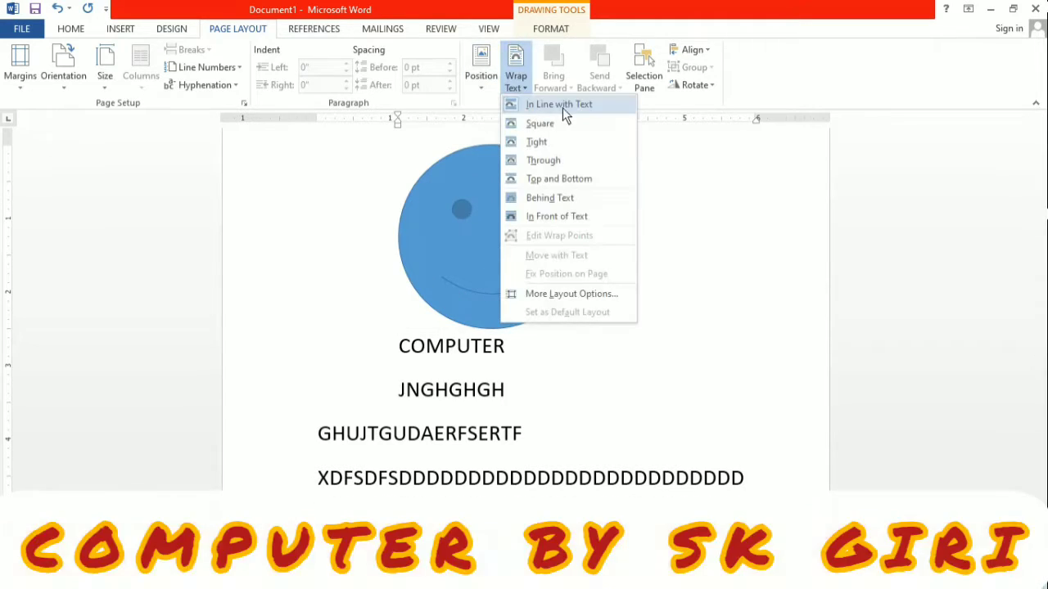
left_click(581, 107)
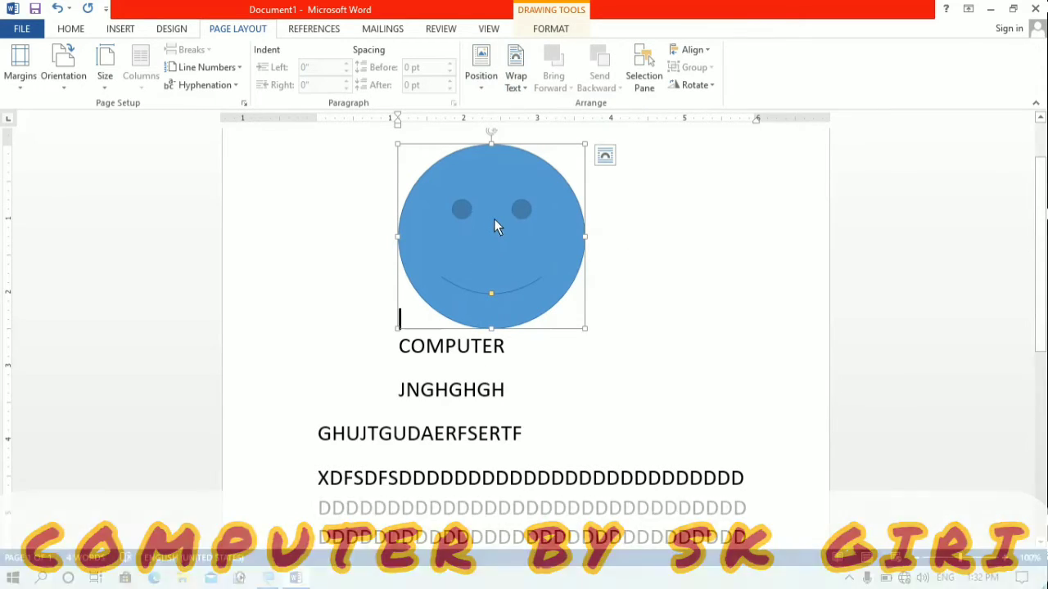
left_click(273, 351)
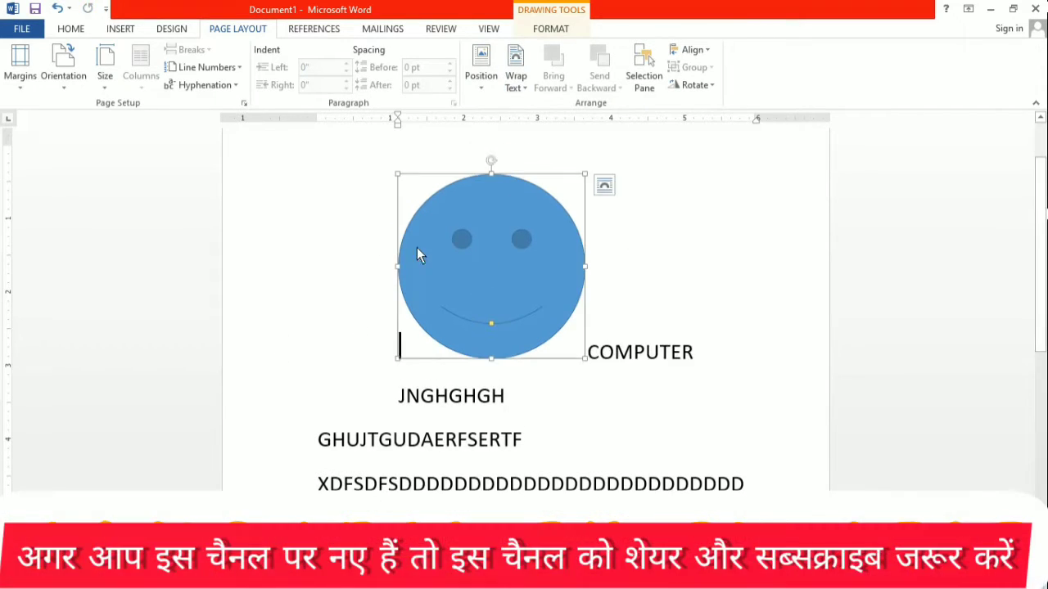
left_click(299, 336)
left_click(421, 296)
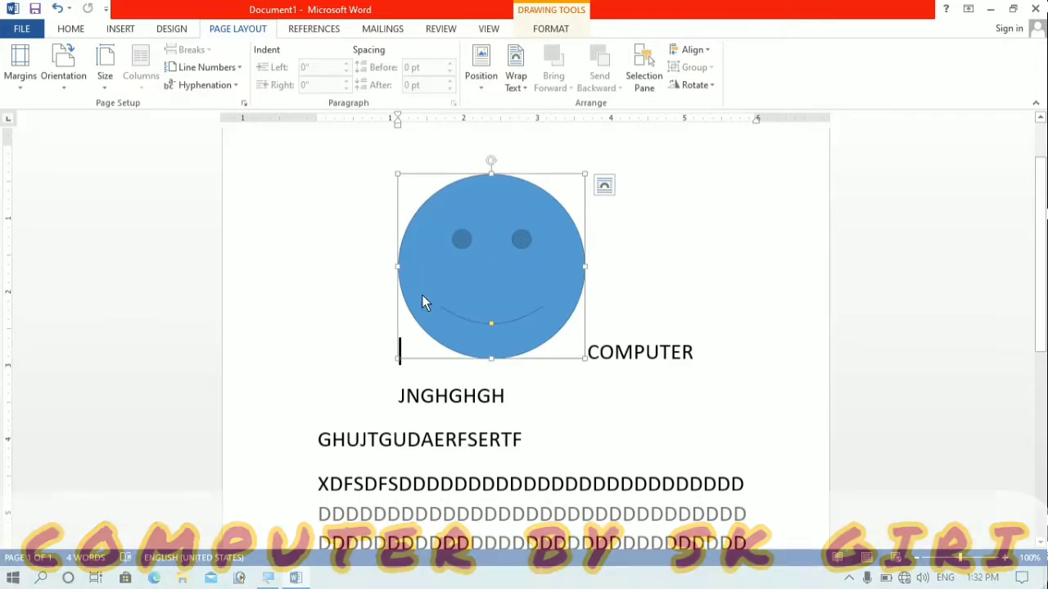
Set the smiley face's text wrapping to Square and move it around within the sample text.
left_click(517, 84)
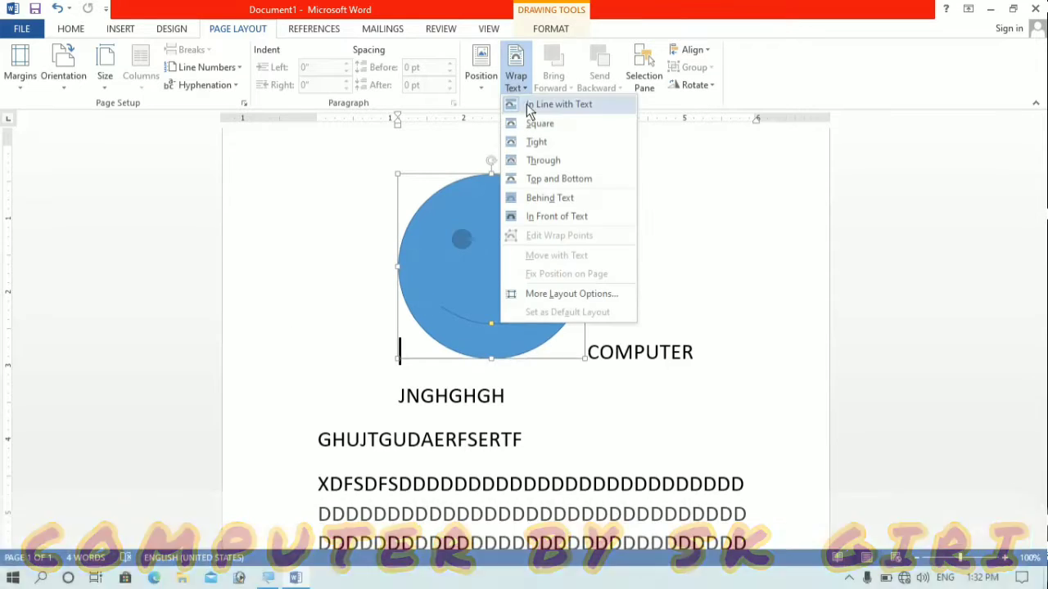
left_click(532, 122)
left_click_drag(526, 248, 482, 248)
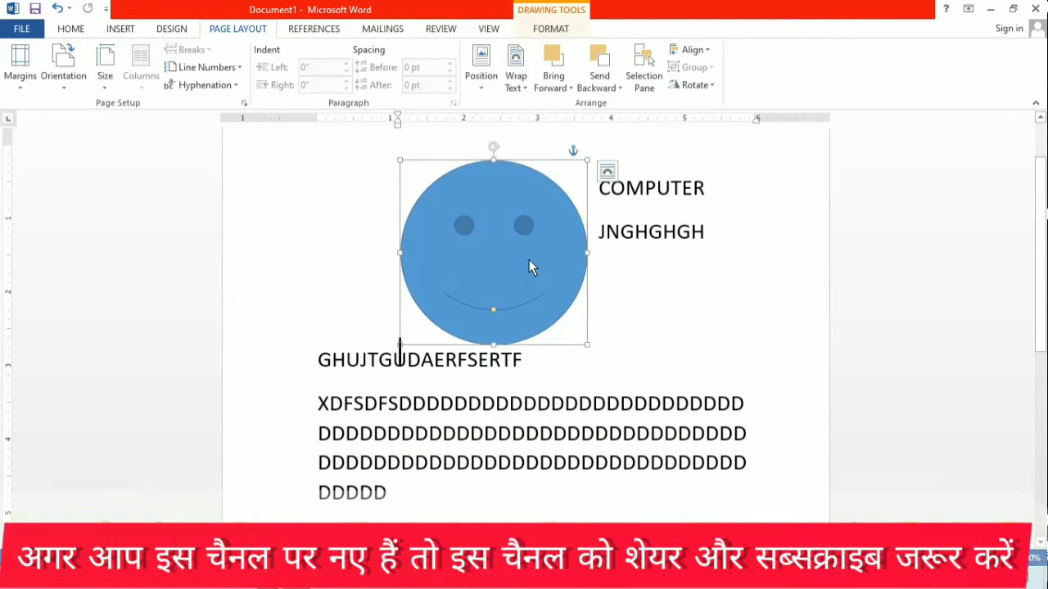
Delete everything in the document and draw an oval about 3.3" high and 3.41" wide on the blank page.
key("ctrl+a")
key("Delete")
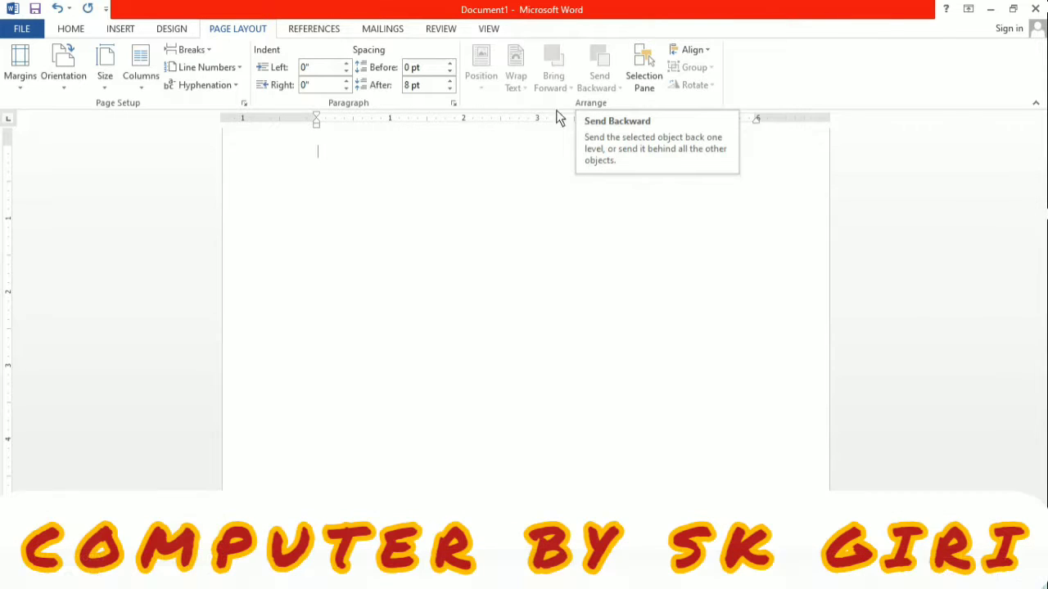
left_click(125, 30)
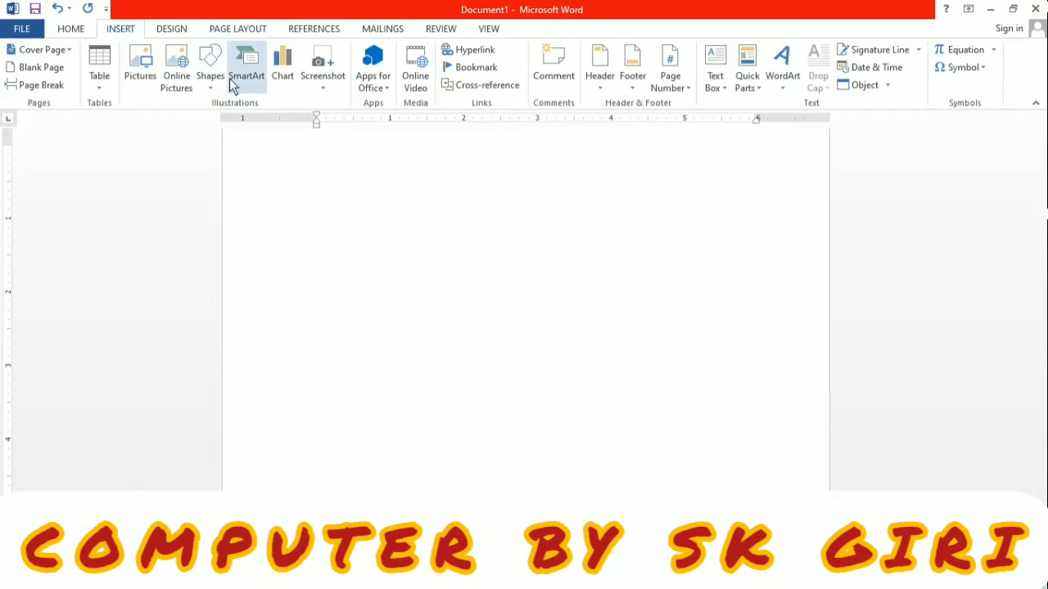
left_click(216, 78)
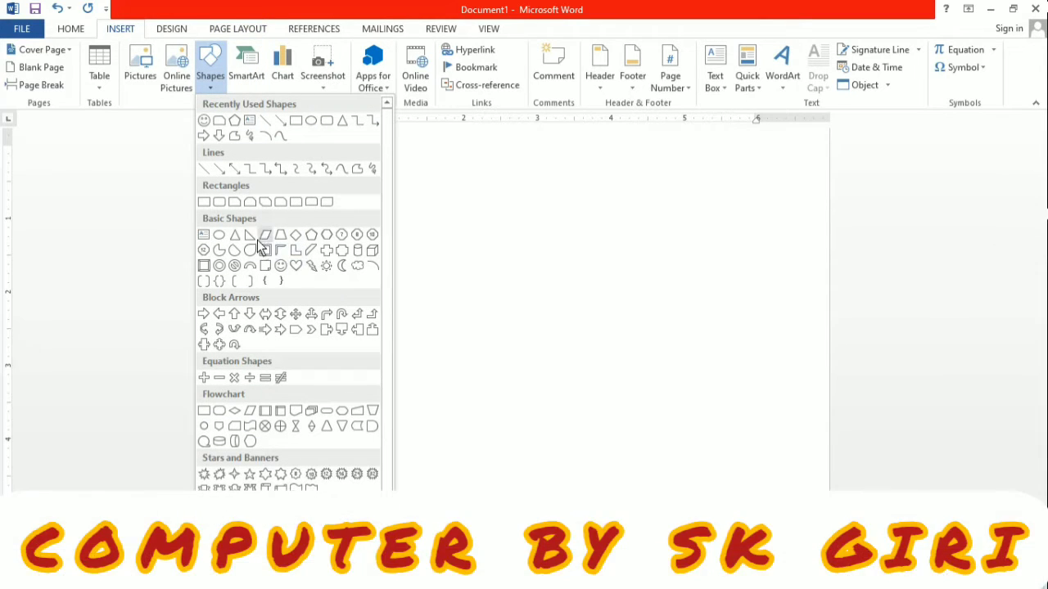
left_click(218, 234)
mouse_move(435, 211)
left_mouse_down()
mouse_move(573, 391)
mouse_move(686, 455)
left_mouse_up()
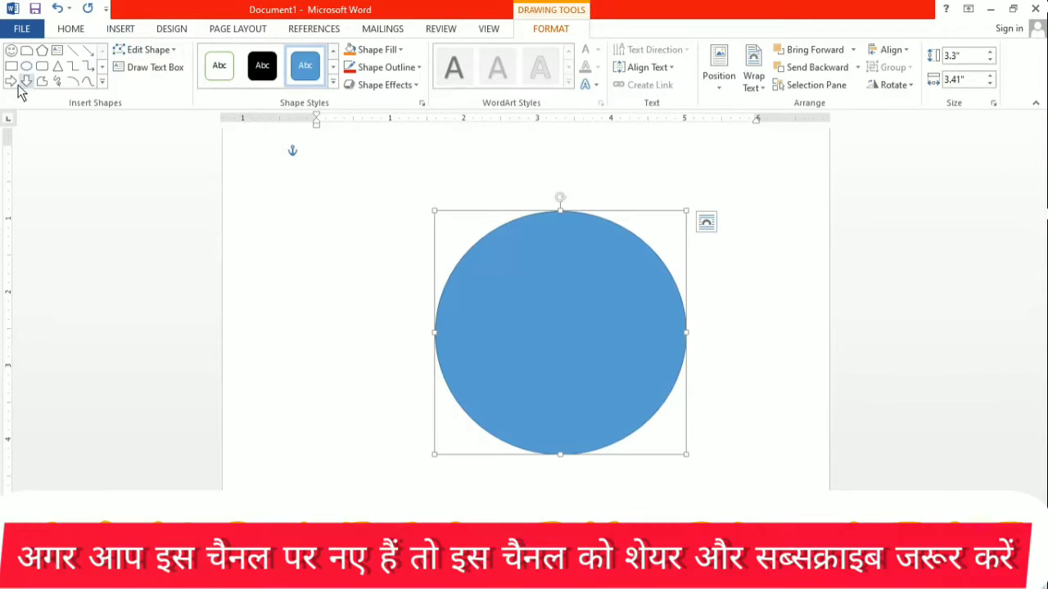
Draw a right arrow about 1.02" high and 6.91" wide across the circle and apply the solid black shape style.
left_click(10, 81)
left_click_drag(359, 311, 860, 386)
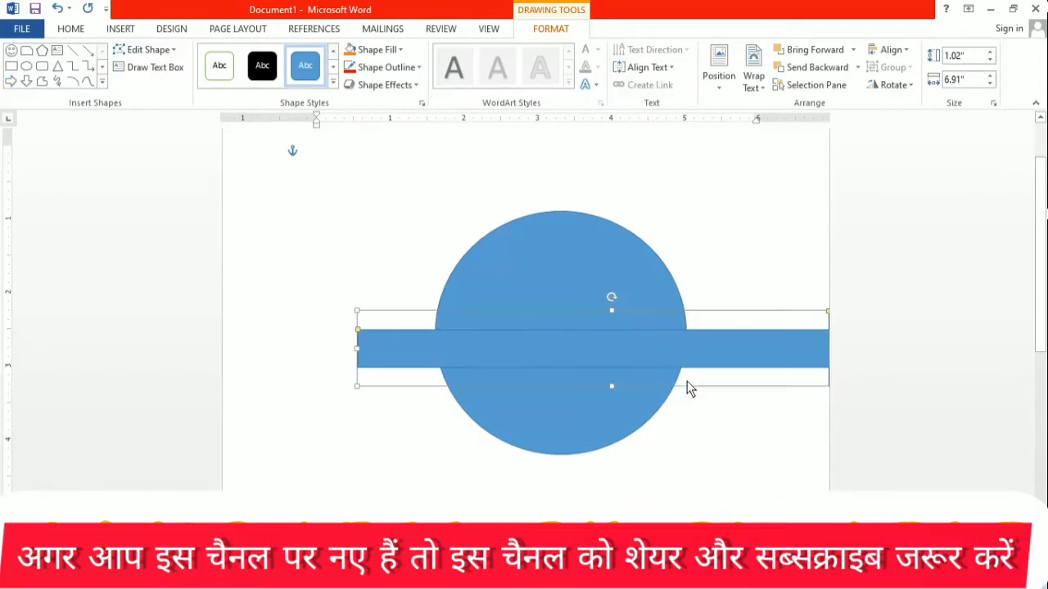
left_click(262, 65)
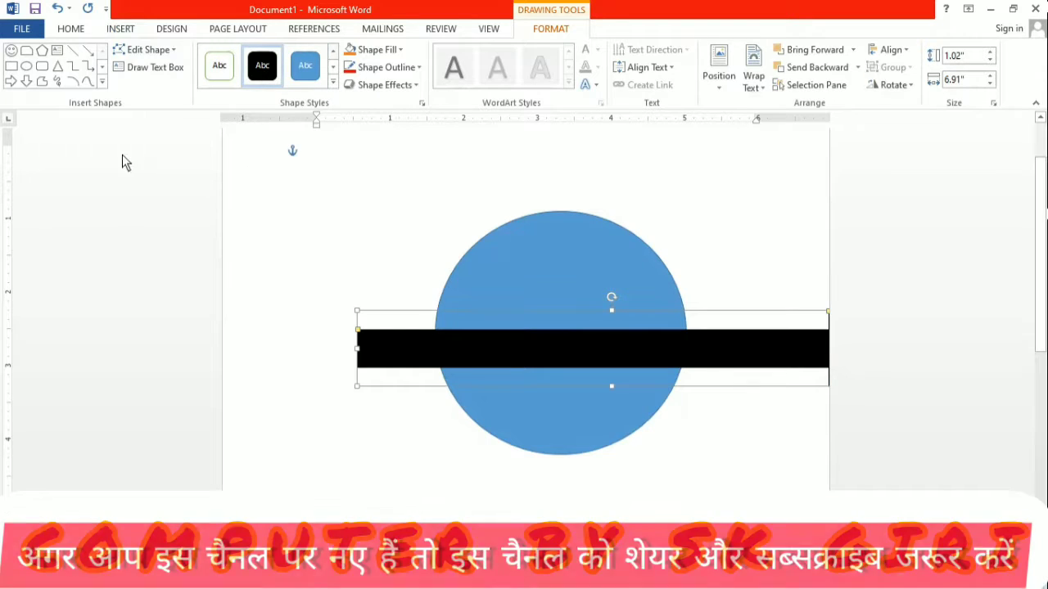
Draw a down arrow about 5.66" high and 1.55" wide over the circle and apply the solid orange shape style.
left_click(28, 81)
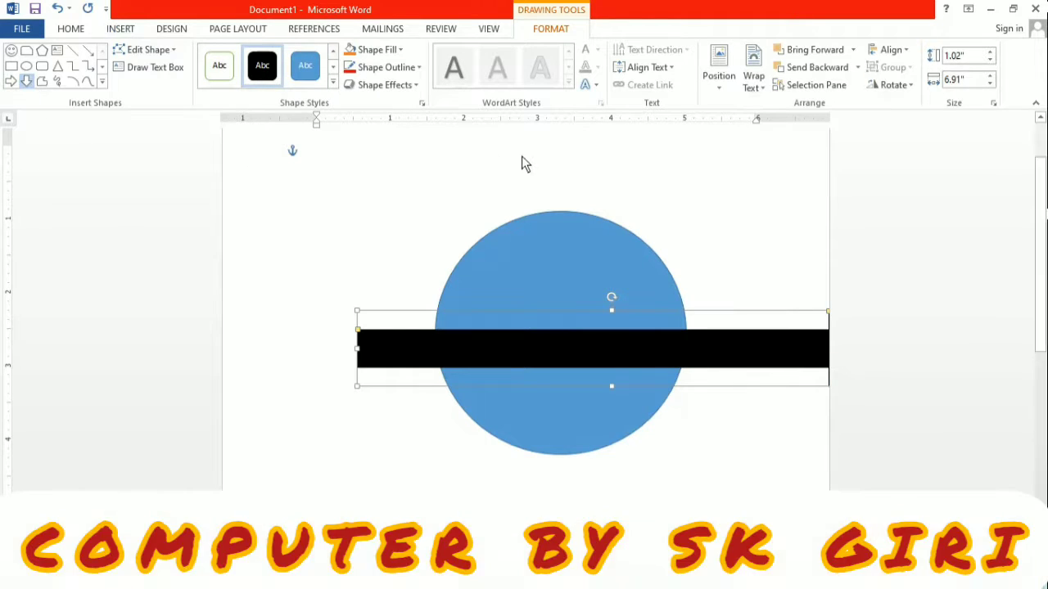
left_click_drag(521, 155, 636, 492)
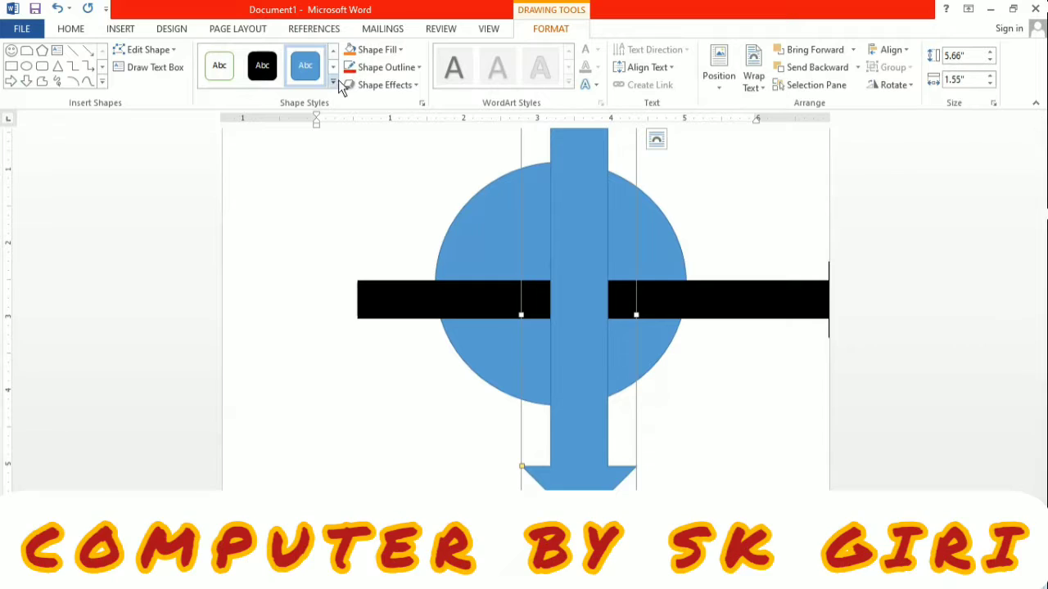
left_click(335, 82)
left_click(303, 155)
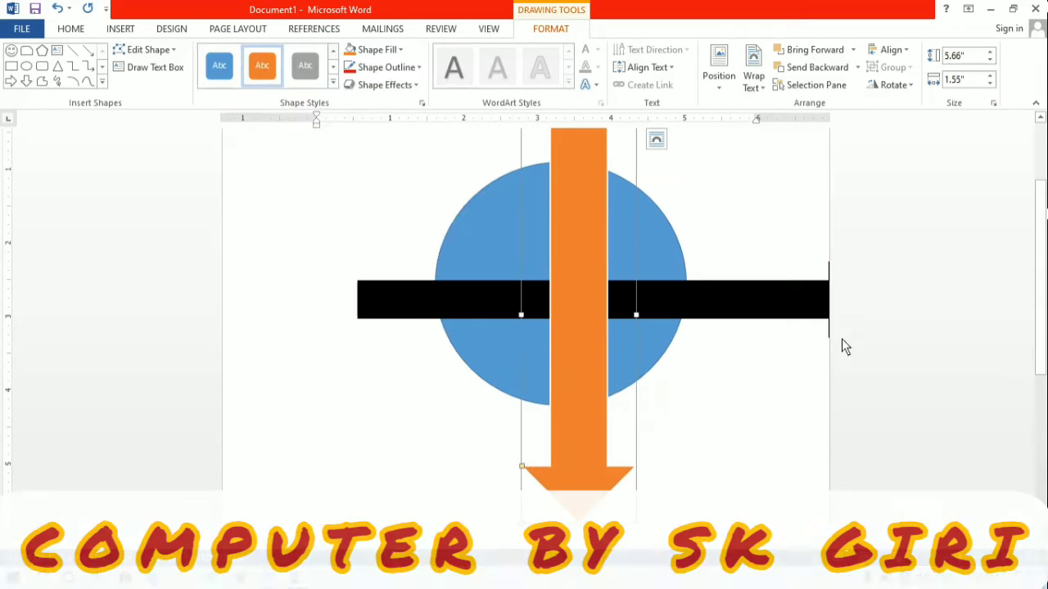
Bring the blue circle forward one level using the page layout arrange options.
left_click(474, 217)
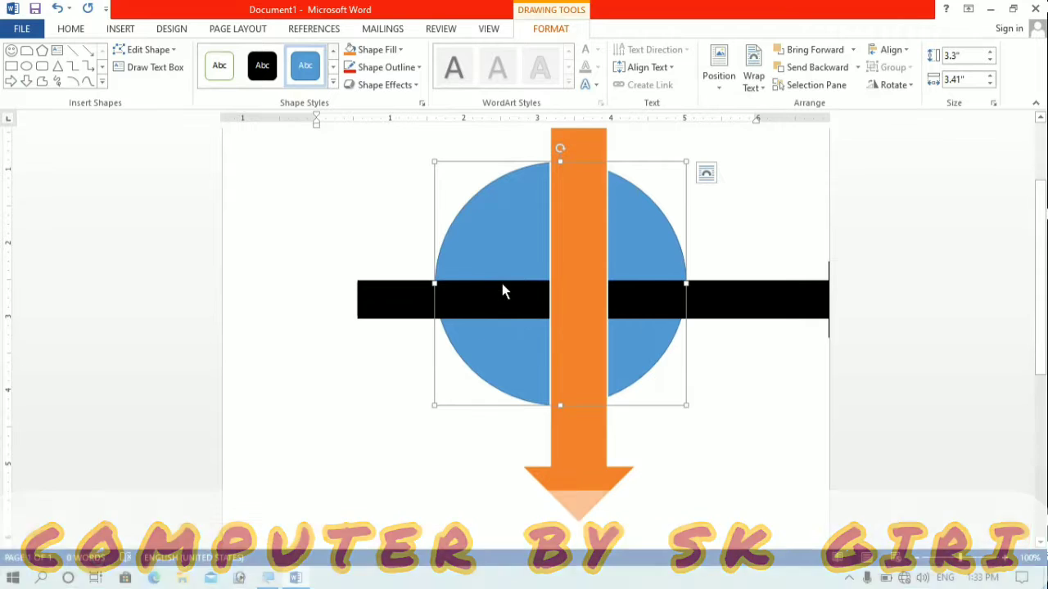
left_click(237, 28)
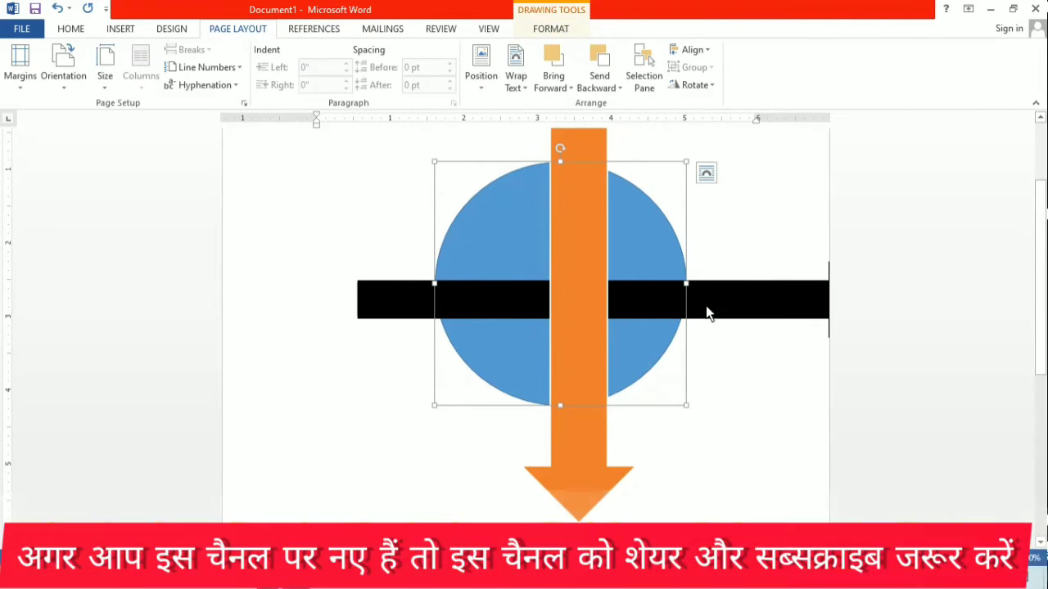
left_click(553, 79)
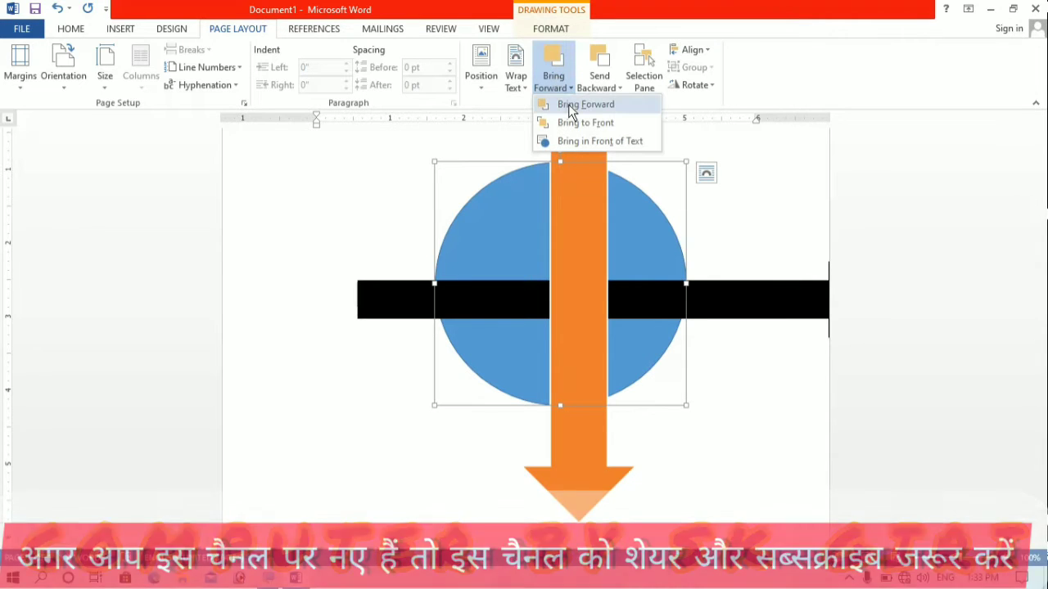
left_click(570, 109)
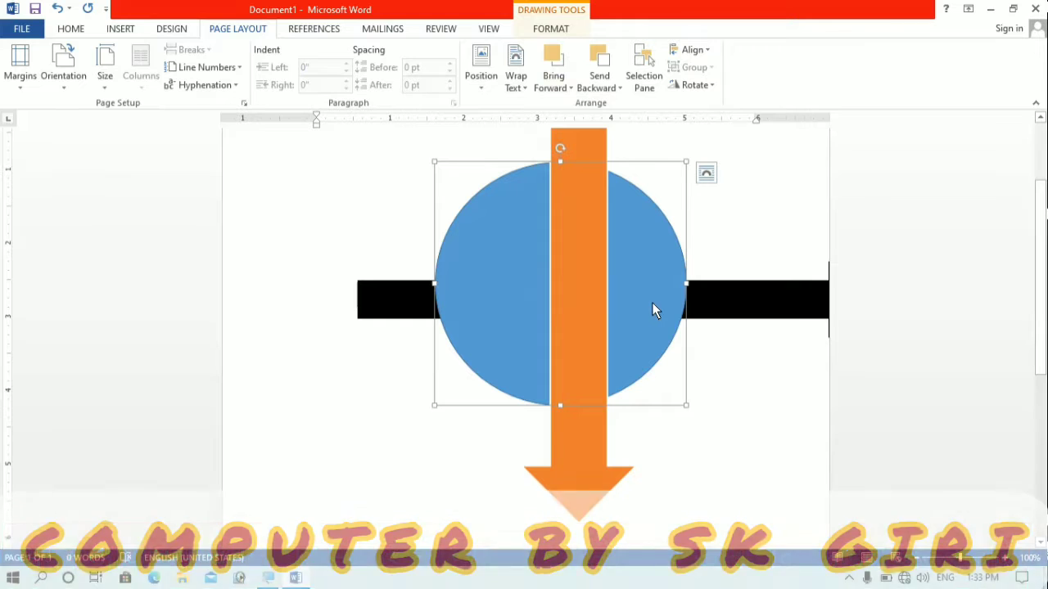